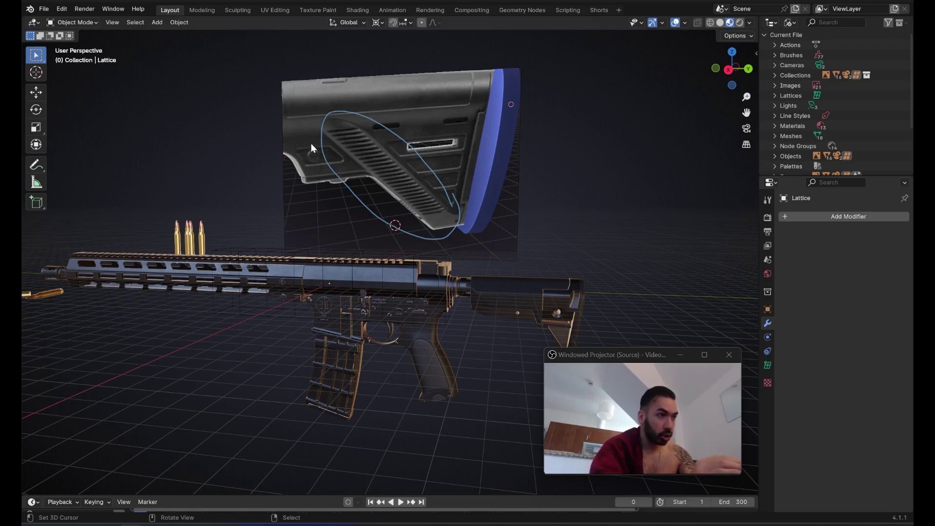
Start a new scene file and save the changes to MK1.blend while closing it
{"action": "middle_click_drag", "start_coordinate": [362, 184], "coordinate": [362, 184]}
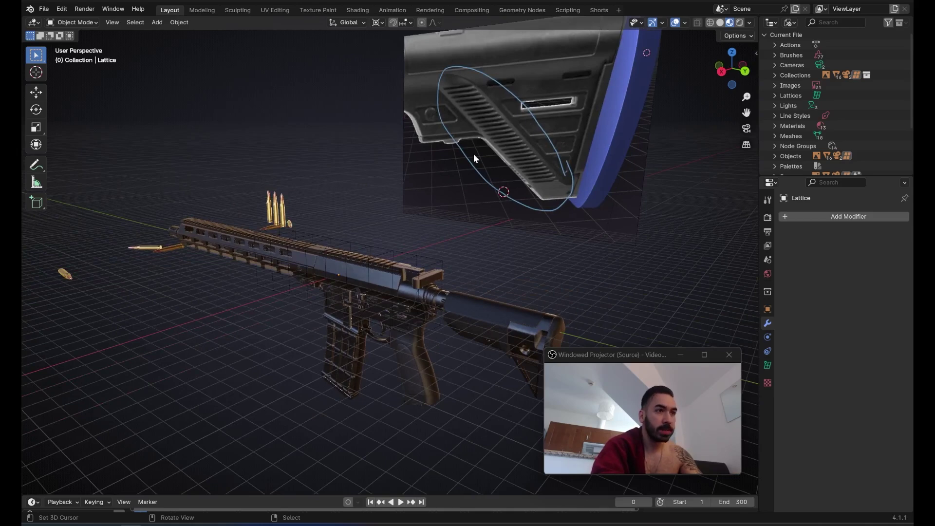
{"action": "middle_click_drag", "start_coordinate": [474, 155], "coordinate": [474, 155]}
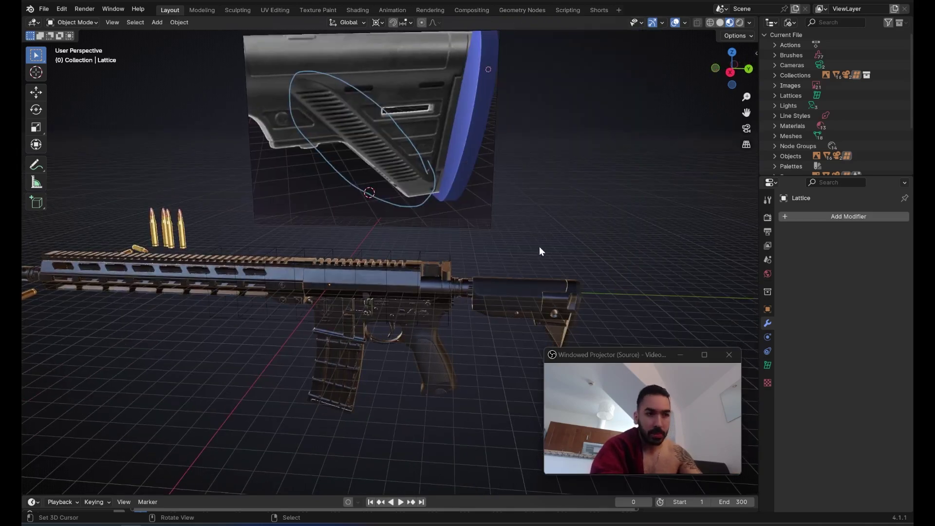
{"action": "middle_click_drag", "start_coordinate": [396, 219], "coordinate": [384, 212]}
{"action": "key", "text": "ctrl+n"}
{"action": "left_click", "coordinate": [382, 211]}
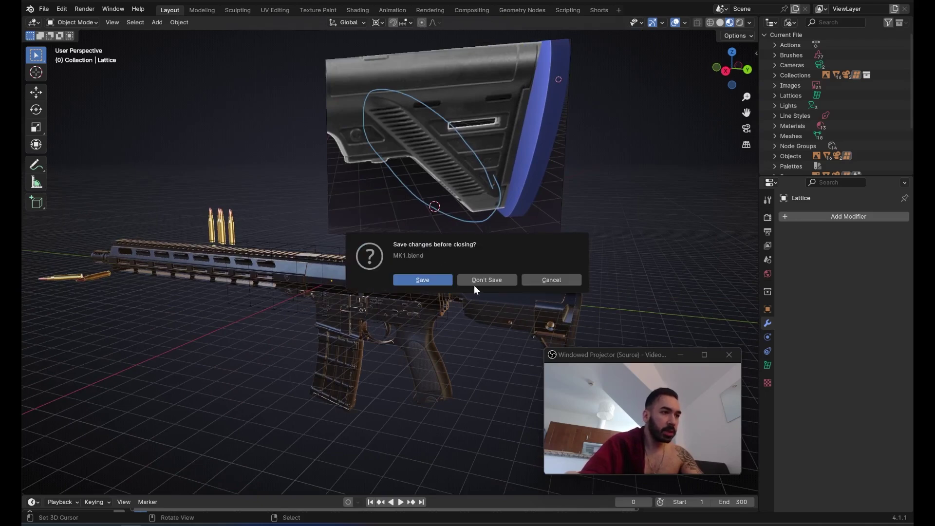
{"action": "left_click", "coordinate": [419, 282]}
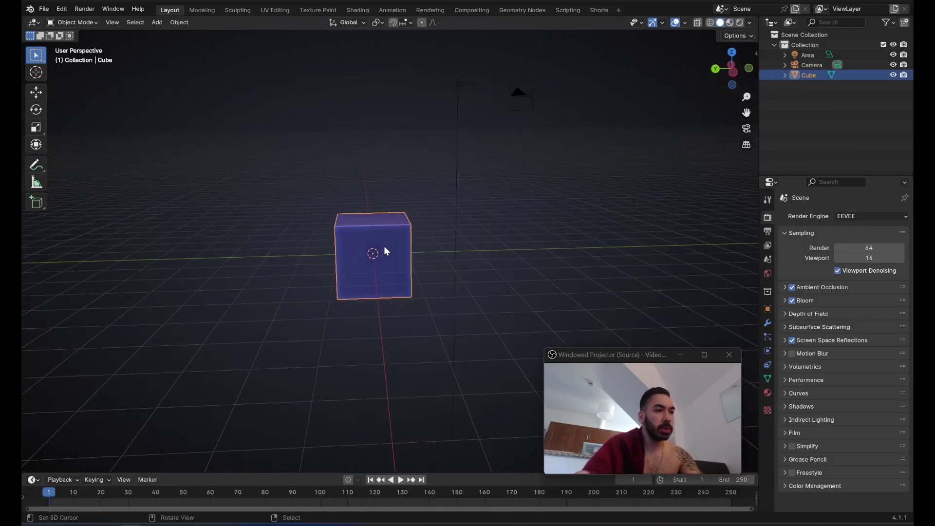
Delete the default cube and add a mesh circle at the scene origin
{"action": "middle_click_drag", "start_coordinate": [422, 316], "coordinate": [396, 269]}
{"action": "key", "text": "x"}
{"action": "left_click", "coordinate": [396, 268]}
{"action": "key", "text": "shift+a"}
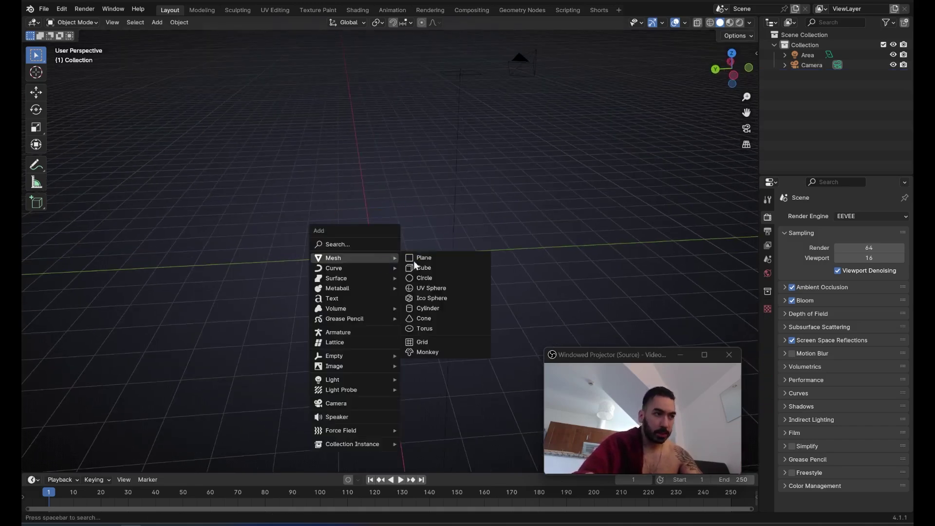
{"action": "left_click", "coordinate": [427, 277]}
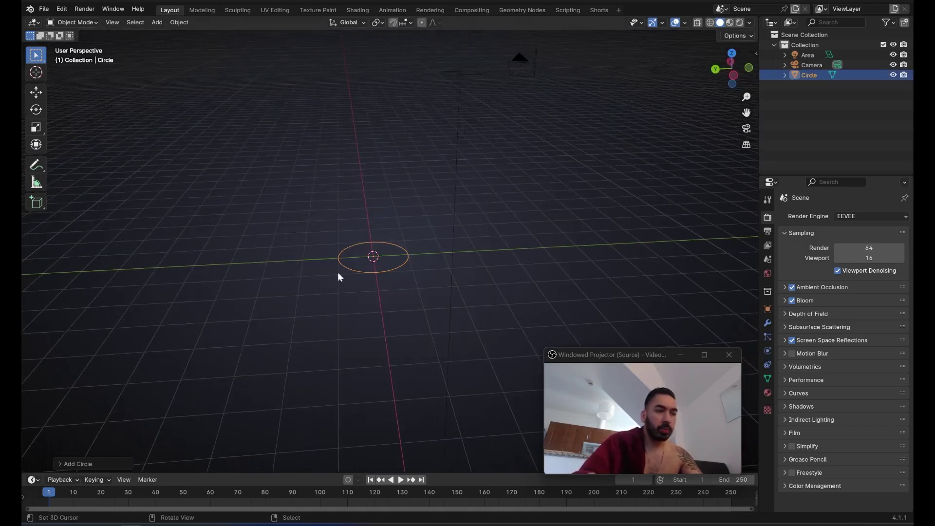
{"action": "left_click", "coordinate": [87, 463]}
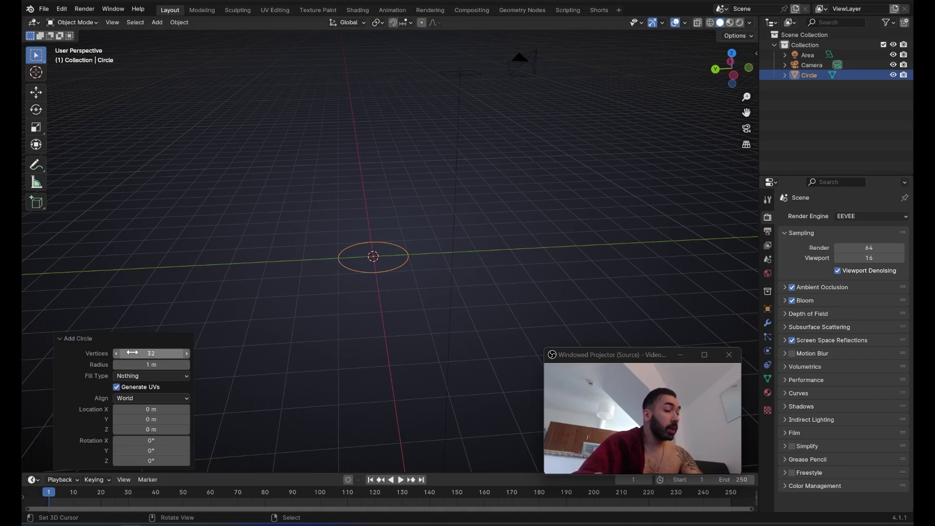
Extrude the circle's outline about 0.2 m up along the Z axis to form a ring wall
{"action": "middle_click_drag", "start_coordinate": [186, 330], "coordinate": [392, 276]}
{"action": "key", "text": "Tab"}
{"action": "key", "text": "e"}
{"action": "key", "text": "z"}
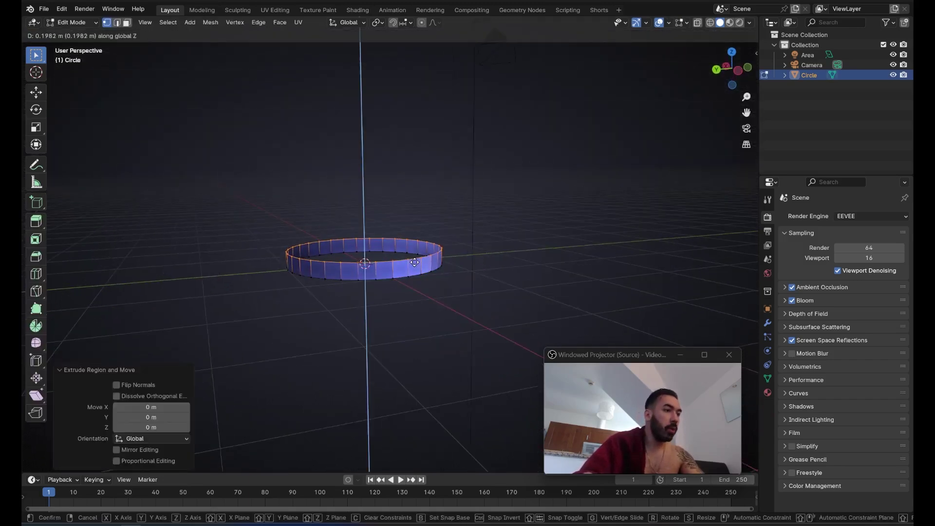
{"action": "left_click", "coordinate": [414, 259]}
{"action": "middle_click_drag", "start_coordinate": [362, 265], "coordinate": [392, 257]}
Add one centred loop cut around the middle of the ring wall
{"action": "key", "text": "ctrl+r"}
{"action": "left_click", "coordinate": [334, 261]}
{"action": "right_click", "coordinate": [390, 282]}
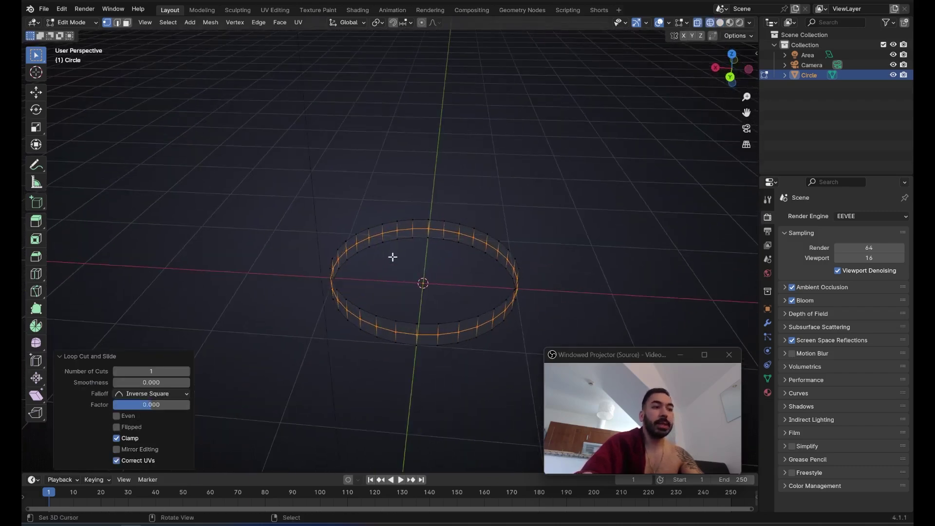
{"action": "left_click", "coordinate": [328, 202]}
{"action": "left_click_drag", "start_coordinate": [276, 179], "coordinate": [410, 360]}
{"action": "middle_click_drag", "start_coordinate": [422, 329], "coordinate": [428, 329]}
{"action": "key", "text": "alt+a"}
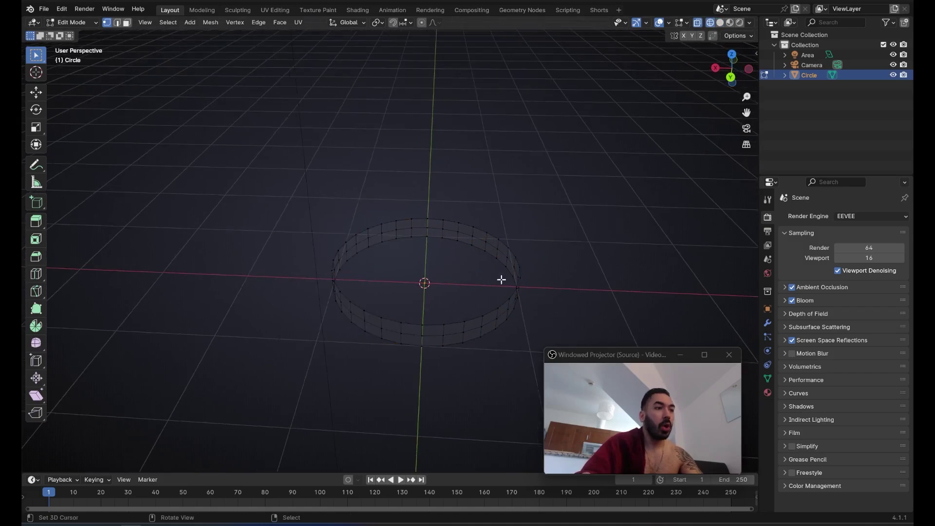
Scale the entire ring by 0.5 along the X axis
{"action": "key", "text": "a"}
{"action": "key", "text": "s"}
{"action": "key", "text": "x"}
{"action": "right_click", "coordinate": [550, 306]}
{"action": "type", "text": "sx"}
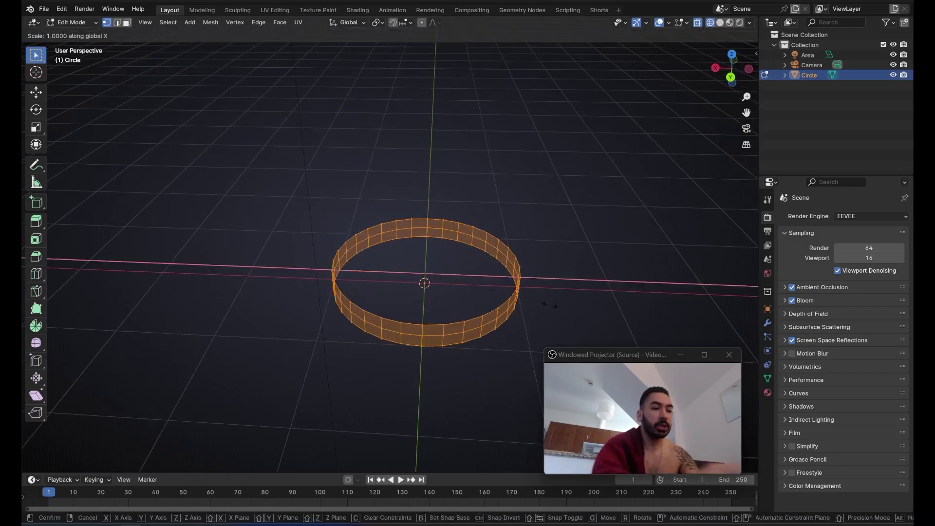
{"action": "type", "text": ".5"}
{"action": "key", "text": "Return"}
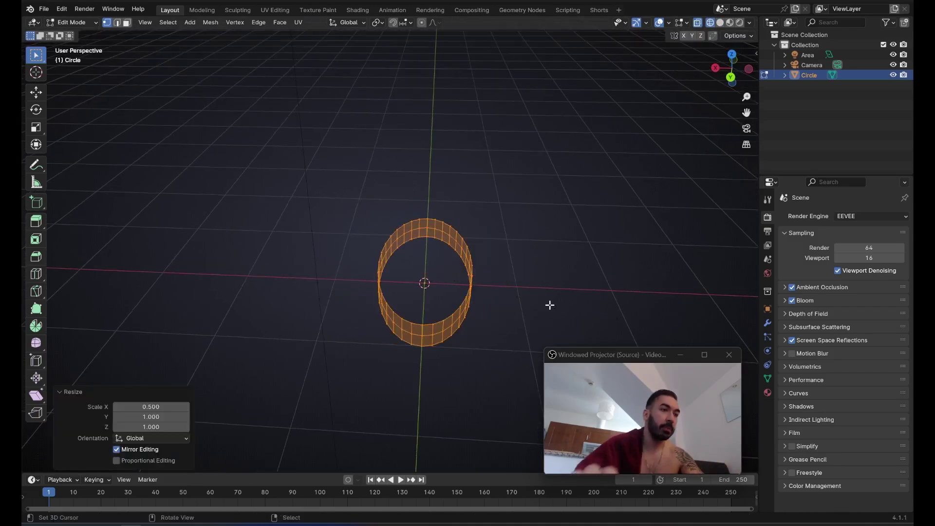
{"action": "middle_click_drag", "start_coordinate": [395, 217], "coordinate": [396, 275]}
{"action": "key", "text": "alt+z"}
{"action": "key", "text": "Tab"}
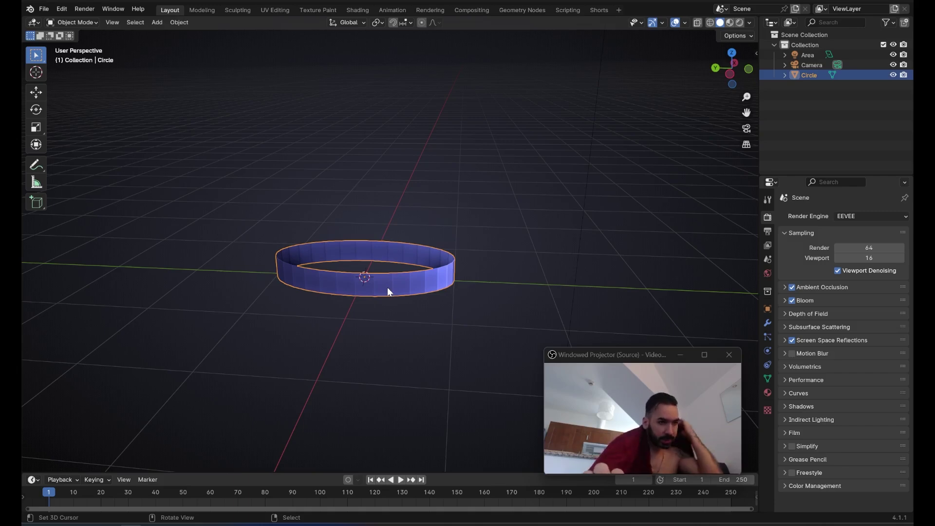
Delete the half of the ring on the positive X side of its centre line
{"action": "key", "text": "Tab"}
{"action": "middle_click_drag", "start_coordinate": [405, 284], "coordinate": [445, 248]}
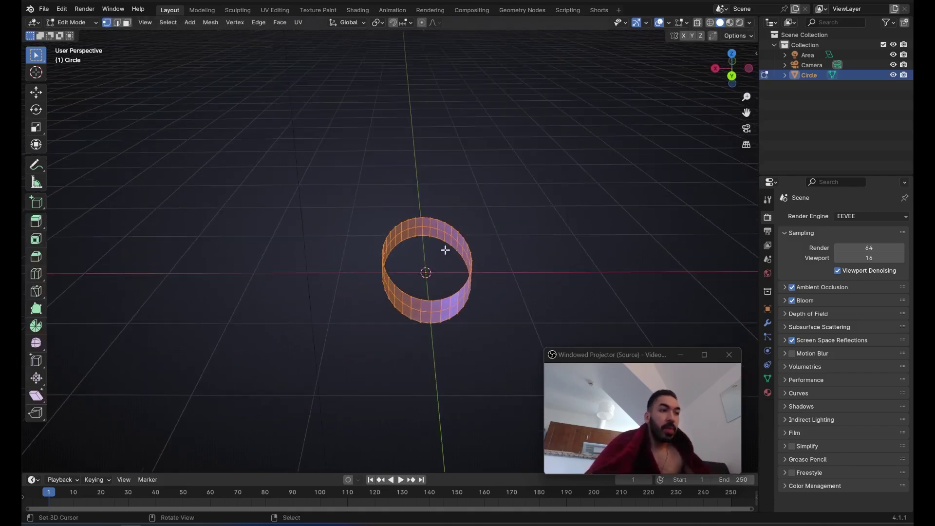
{"action": "key", "text": "alt+z"}
{"action": "left_click_drag", "start_coordinate": [355, 187], "coordinate": [425, 348]}
{"action": "middle_click_drag", "start_coordinate": [425, 348], "coordinate": [426, 324]}
{"action": "key", "text": "x"}
{"action": "left_click", "coordinate": [573, 197]}
{"action": "middle_click_drag", "start_coordinate": [528, 228], "coordinate": [347, 294]}
{"action": "key", "text": "Tab"}
{"action": "key", "text": "Tab"}
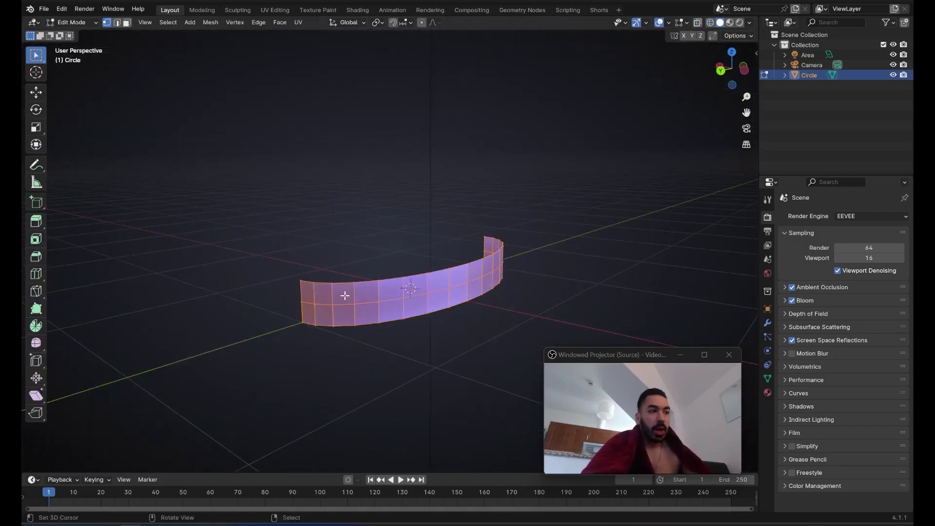
Deselect the faces at both ends of the curved strip and inset the remaining faces by about 0.064 m
{"action": "key", "text": "3"}
{"action": "right_click", "coordinate": [309, 301], "text": "alt+shift"}
{"action": "middle_click_drag", "start_coordinate": [446, 300], "coordinate": [434, 280]}
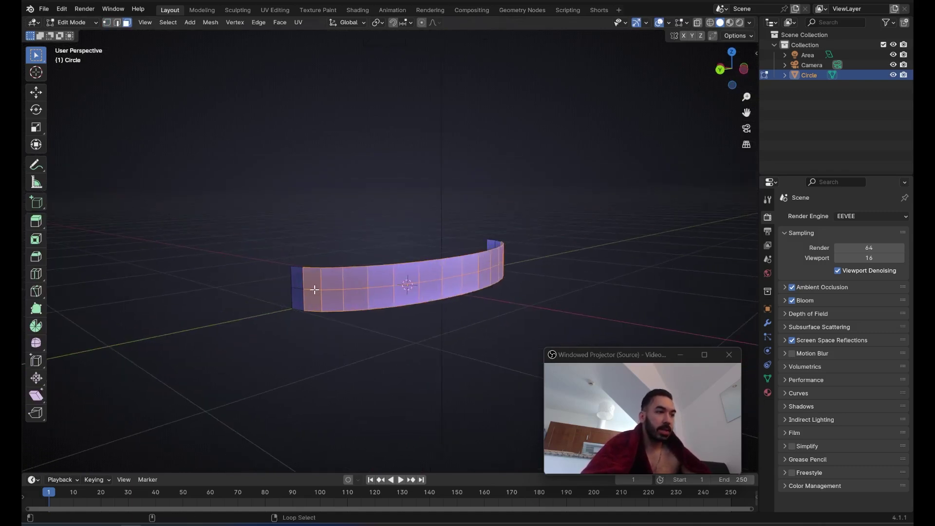
{"action": "middle_click_drag", "start_coordinate": [384, 309], "coordinate": [461, 389]}
{"action": "key", "text": "i"}
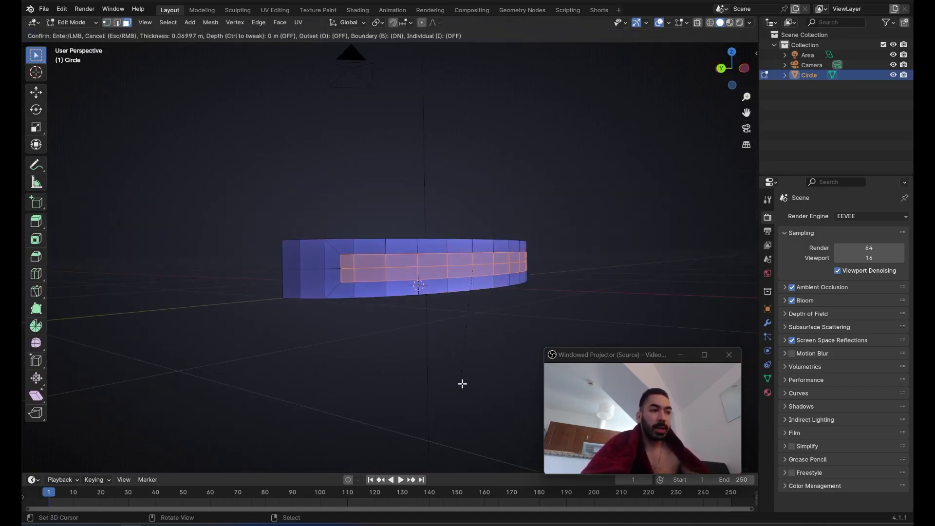
{"action": "left_click", "coordinate": [464, 390]}
{"action": "scroll", "coordinate": [344, 264], "scroll_direction": "up", "scroll_amount": 1}
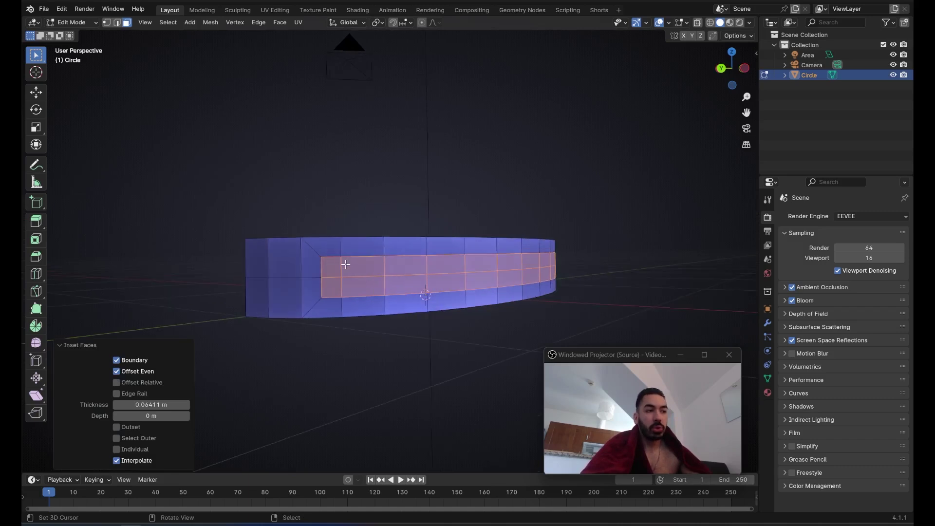
Snap the 3D cursor to the middle-row vertex just inside the near end of the inset
{"action": "key", "text": "1"}
{"action": "left_click", "coordinate": [341, 276]}
{"action": "key", "text": "shift+s"}
{"action": "left_click", "coordinate": [360, 298]}
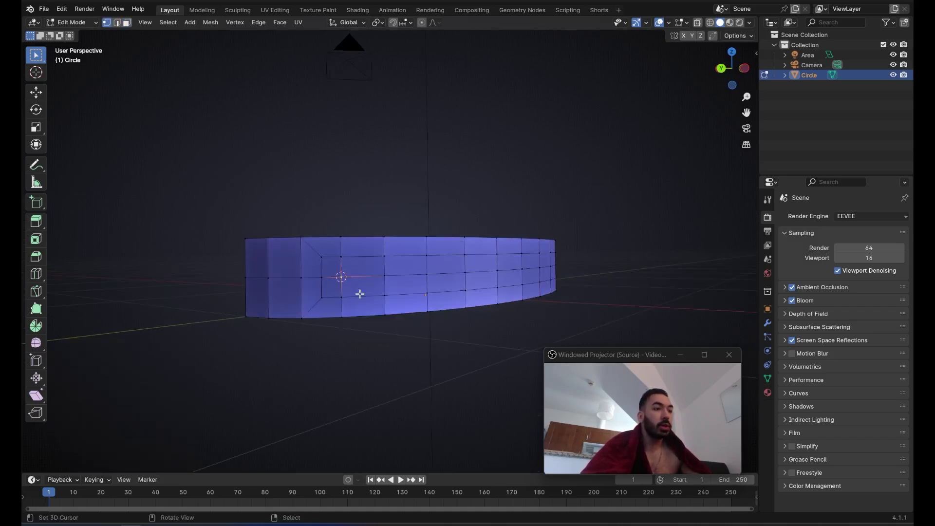
{"action": "middle_click_drag", "start_coordinate": [340, 282], "coordinate": [378, 261], "text": "shift"}
{"action": "scroll", "coordinate": [388, 248], "scroll_direction": "up", "scroll_amount": 1}
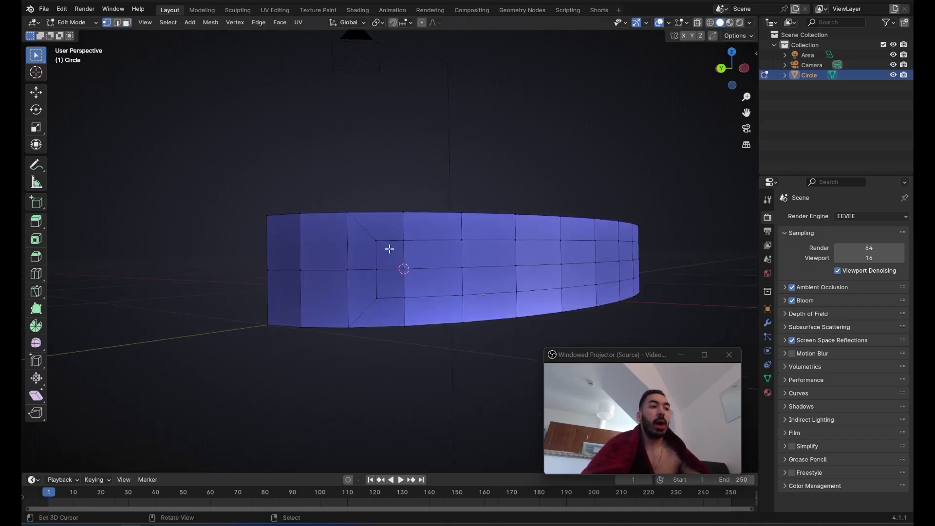
{"action": "key", "text": "a"}
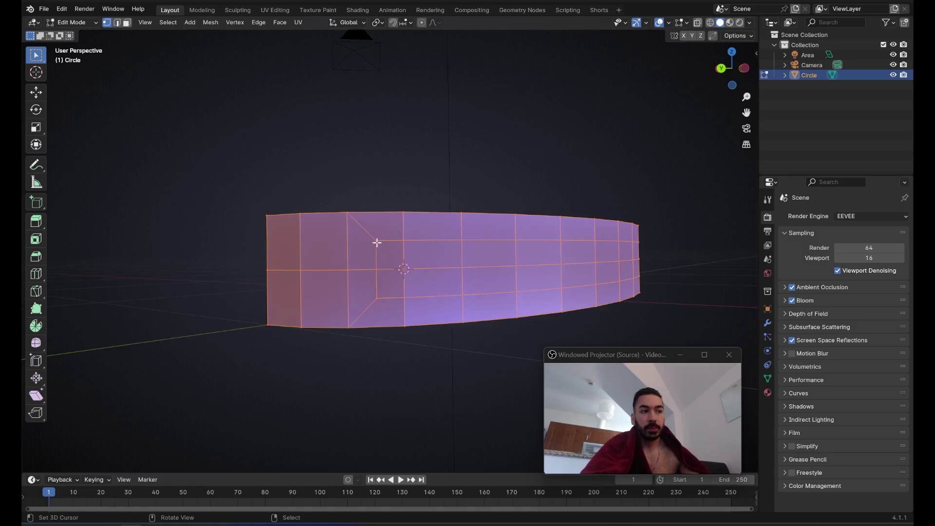
{"action": "left_click", "coordinate": [386, 251]}
{"action": "key", "text": "ctrl+l"}
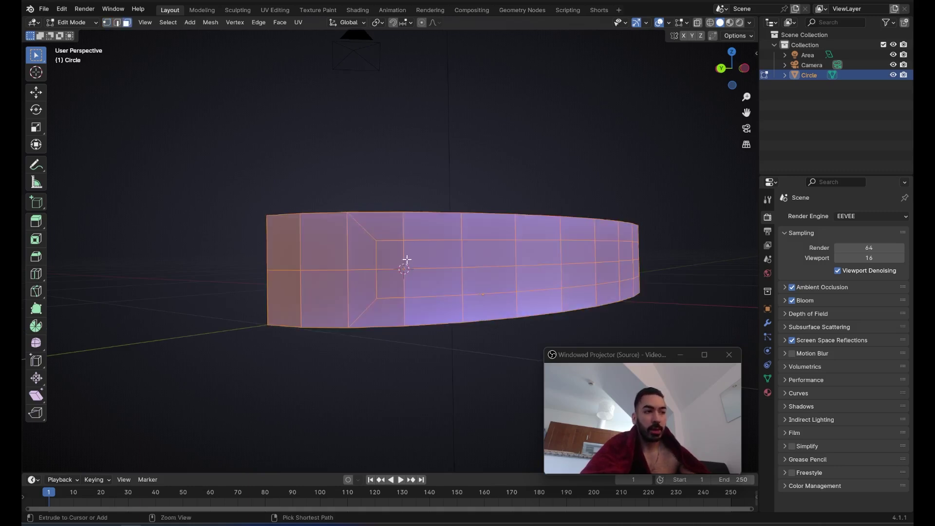
{"action": "key", "text": "alt+a"}
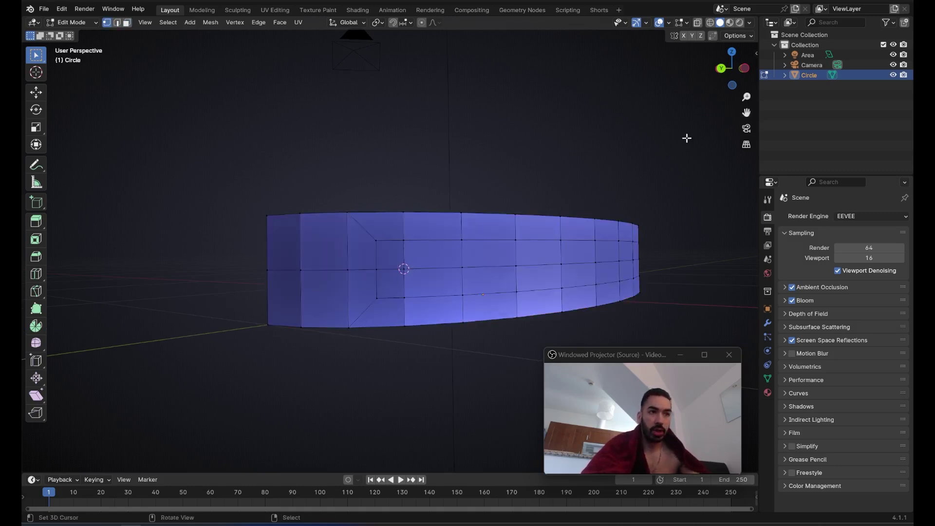
Turn on the Screencast Keys overlay for the viewport
{"action": "middle_click_drag", "start_coordinate": [687, 138], "coordinate": [622, 166]}
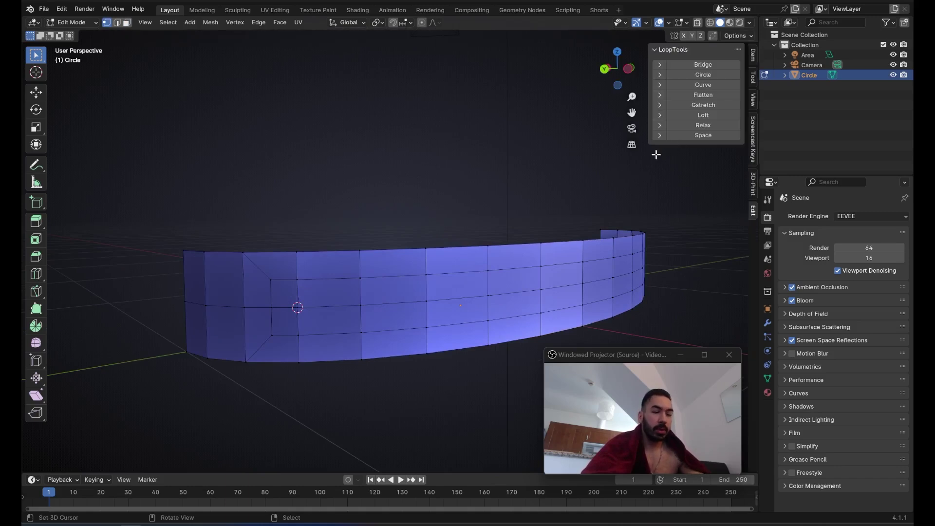
{"action": "key", "text": "n"}
{"action": "left_click", "coordinate": [753, 140]}
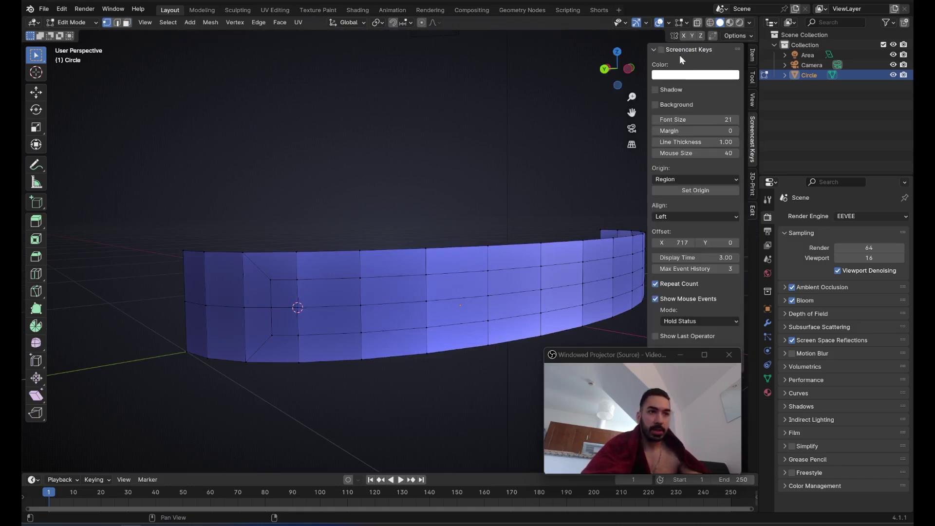
{"action": "key", "text": "n"}
Undo the strip's inset and inset the same selected faces again
{"action": "key", "text": "ctrl+z"}
{"action": "middle_click_drag", "start_coordinate": [411, 247], "coordinate": [408, 245], "text": "ctrl"}
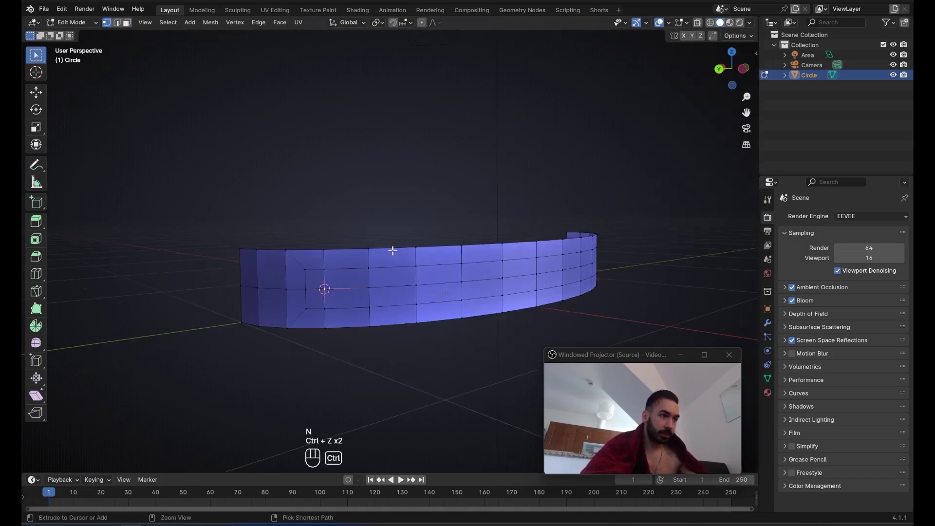
{"action": "key", "text": "ctrl+z"}
{"action": "key", "text": "ctrl+z"}
{"action": "key", "text": "i"}
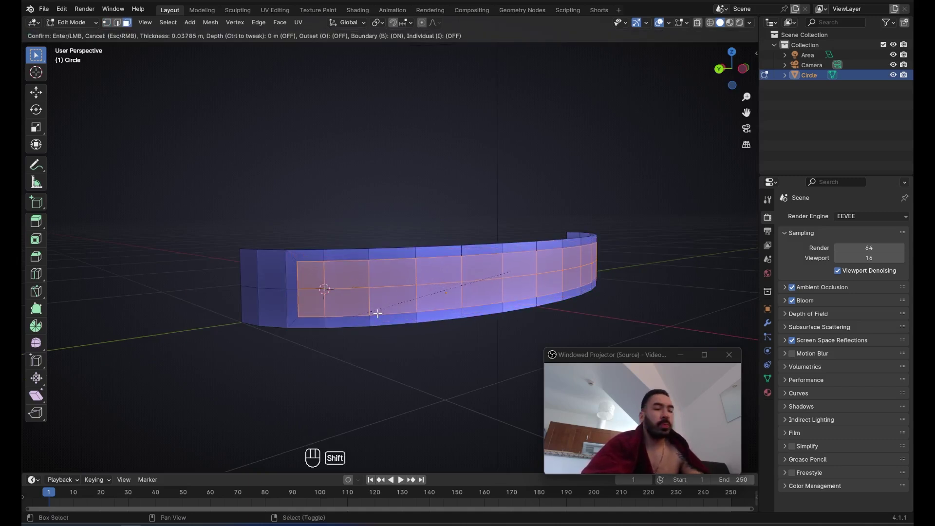
{"action": "left_click", "coordinate": [411, 291]}
{"action": "mouse_move", "coordinate": [410, 291]}
{"action": "middle_mouse_down"}
{"action": "mouse_move", "coordinate": [386, 291]}
{"action": "mouse_move", "coordinate": [402, 294]}
{"action": "middle_mouse_up"}
{"action": "middle_click_drag", "start_coordinate": [306, 288], "coordinate": [353, 288]}
Select the middle vertex near the inset's end and set the transform pivot point to 3D Cursor
{"action": "key", "text": "1"}
{"action": "right_click", "coordinate": [434, 280]}
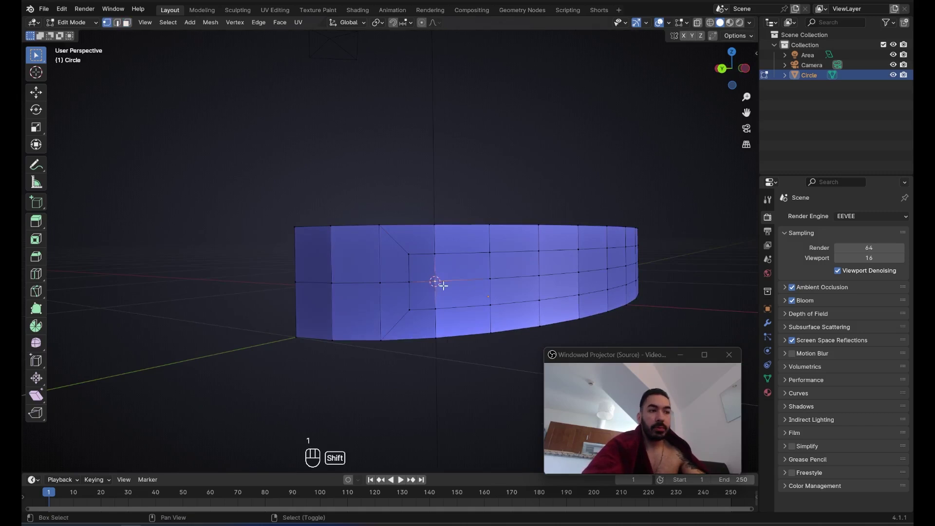
{"action": "left_click", "coordinate": [377, 22]}
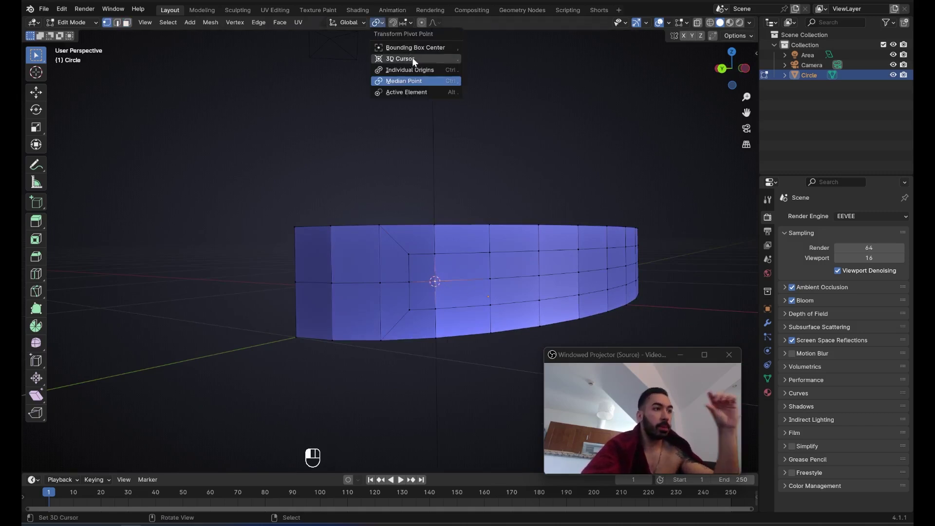
{"action": "left_click", "coordinate": [412, 57]}
Scale the two corner vertices at the inset's near end to about 0.713 towards the 3D cursor
{"action": "left_click", "coordinate": [409, 254]}
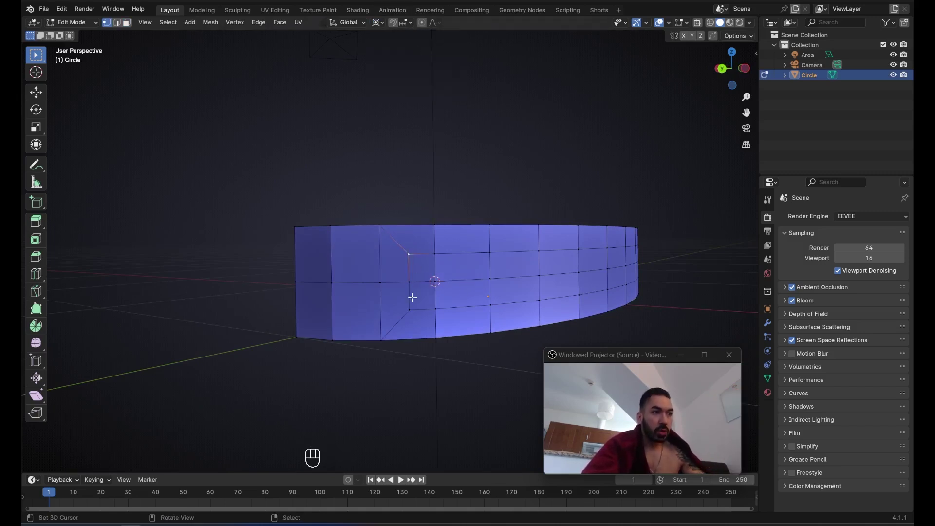
{"action": "left_click", "coordinate": [409, 309], "text": "shift"}
{"action": "key", "text": "s"}
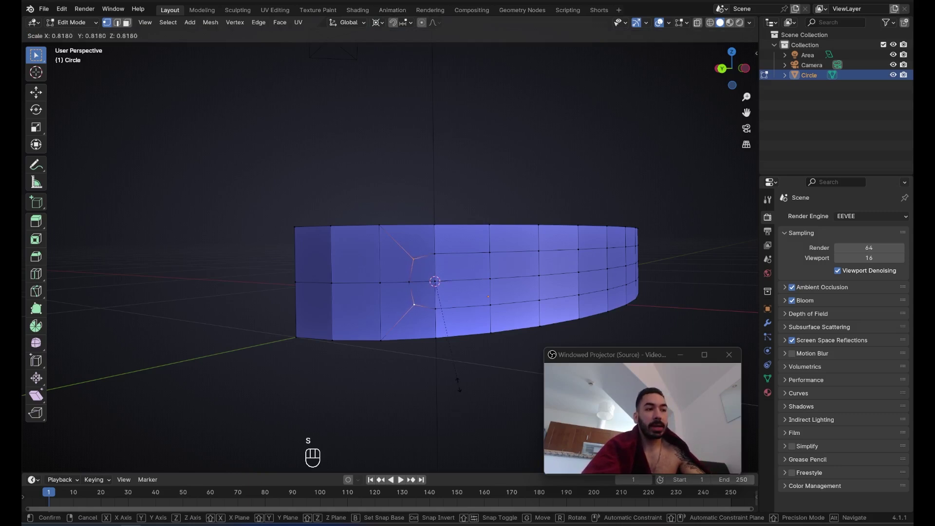
{"action": "left_click", "coordinate": [449, 373]}
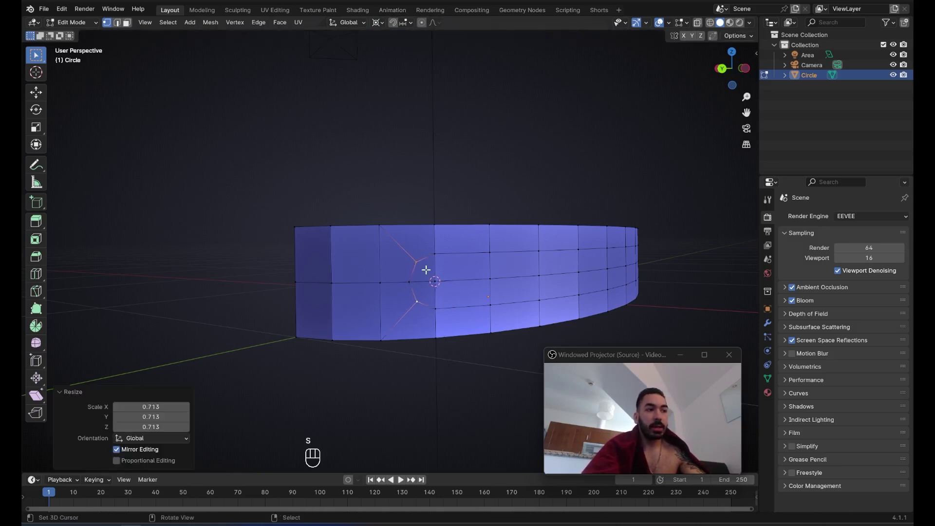
{"action": "key", "text": "2"}
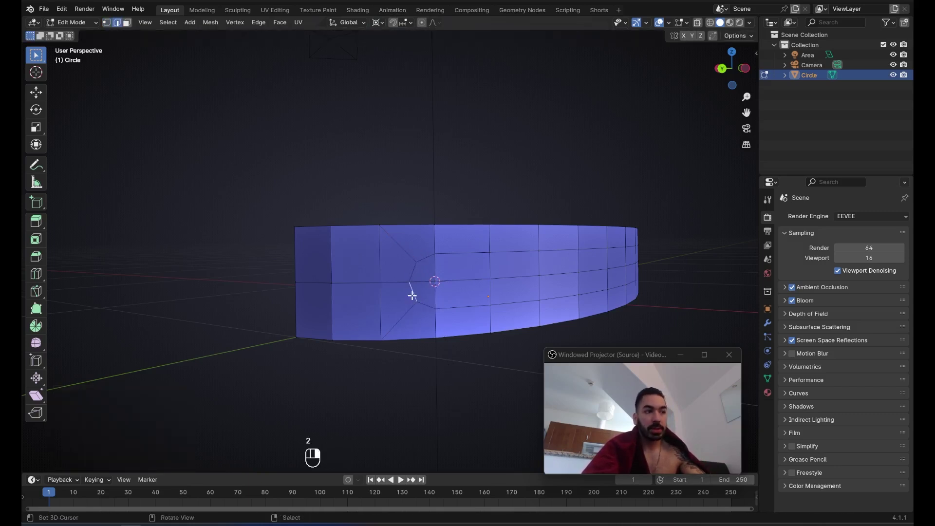
{"action": "key", "text": "ctrl+z"}
{"action": "key", "text": "Tab"}
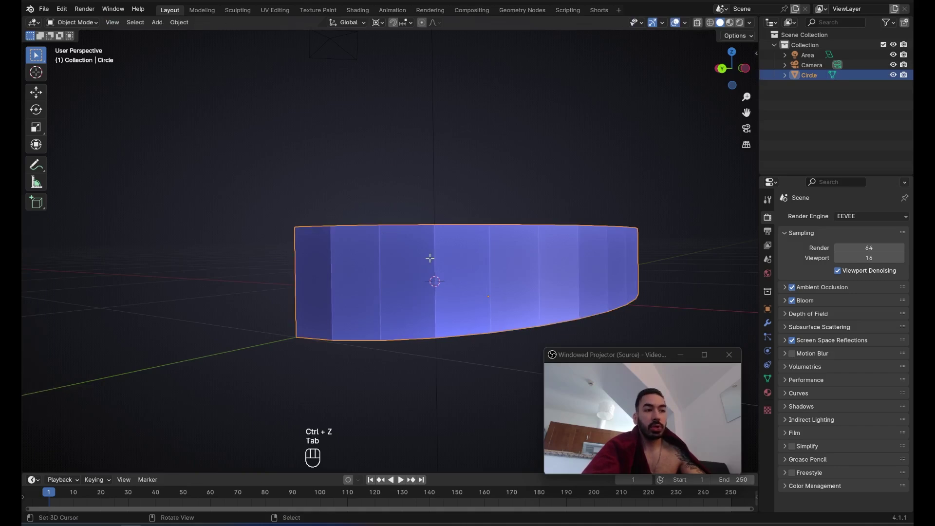
{"action": "key", "text": "Tab"}
{"action": "key", "text": "1"}
{"action": "key", "text": "a"}
{"action": "key", "text": "ctrl+z"}
{"action": "key", "text": "ctrl+z"}
{"action": "key", "text": "ctrl+z"}
{"action": "key", "text": "ctrl+z"}
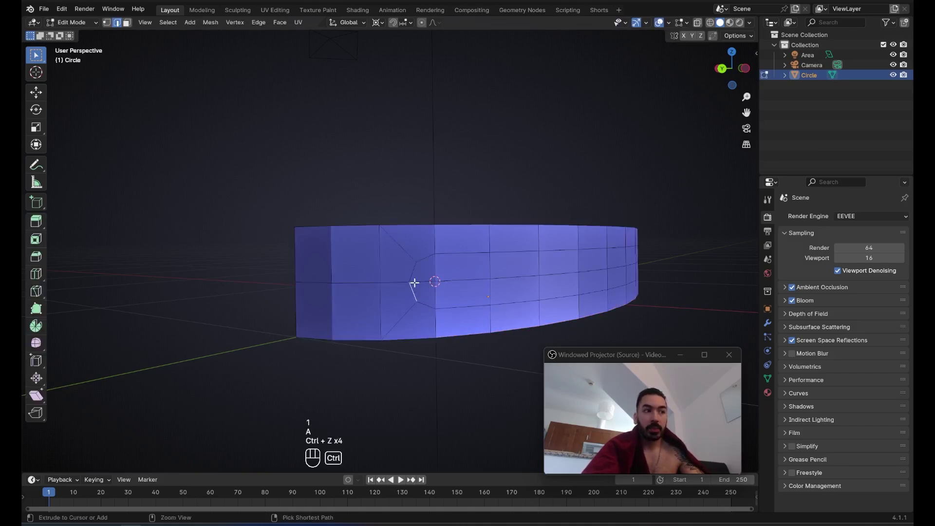
Undo back to the unscaled inset with the two corner vertices at its near end selected
{"action": "key", "text": "ctrl+z"}
{"action": "key", "text": "ctrl+z"}
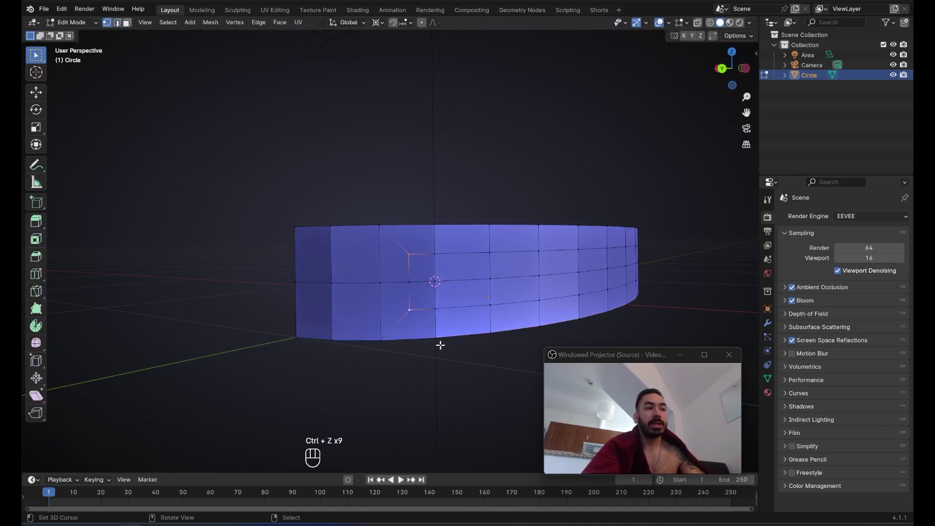
{"action": "key", "text": "s"}
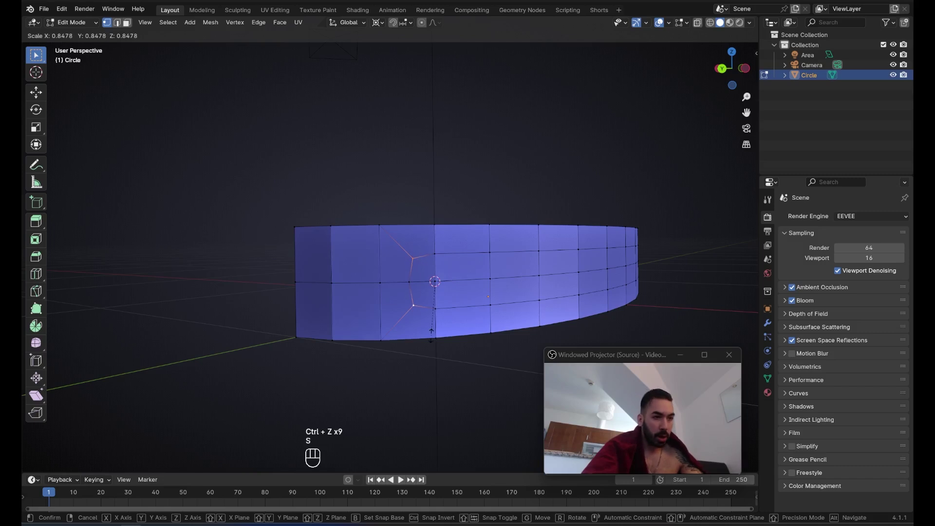
{"action": "right_click", "coordinate": [431, 335]}
Try scaling the two corner vertices at the inset's near end to 0.75 towards the 3D cursor
{"action": "type", "text": "s.7"}
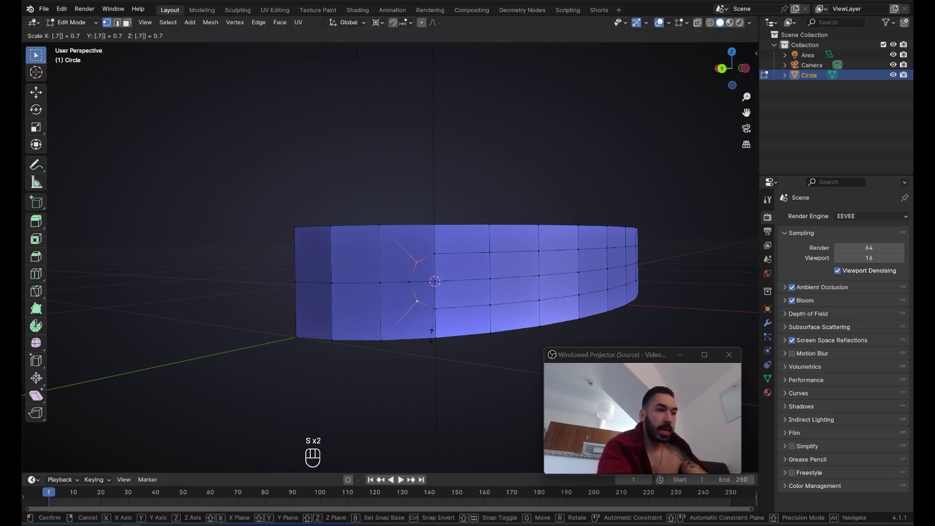
{"action": "type", "text": "5"}
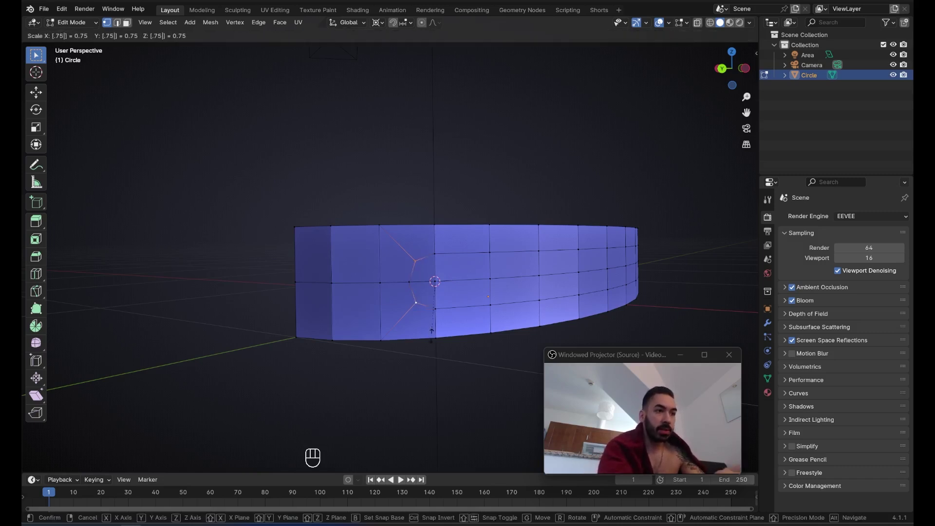
{"action": "left_click", "coordinate": [432, 331]}
{"action": "key", "text": "ctrl+z"}
Scale the two corner vertices at the inset's near end to 0.72 towards the 3D cursor
{"action": "type", "text": "s.7"}
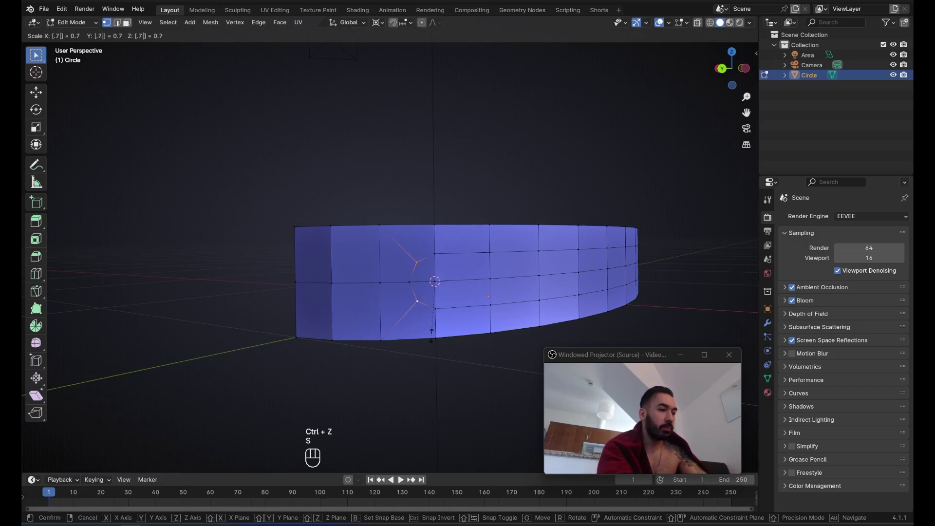
{"action": "type", "text": "2"}
{"action": "left_click", "coordinate": [431, 332]}
Snap the 3D cursor to the centre vertex at the inset's other end and scale that end's two corner vertices towards it
{"action": "middle_click_drag", "start_coordinate": [393, 192], "coordinate": [451, 270]}
{"action": "key", "text": "shift+s"}
{"action": "left_click", "coordinate": [535, 297]}
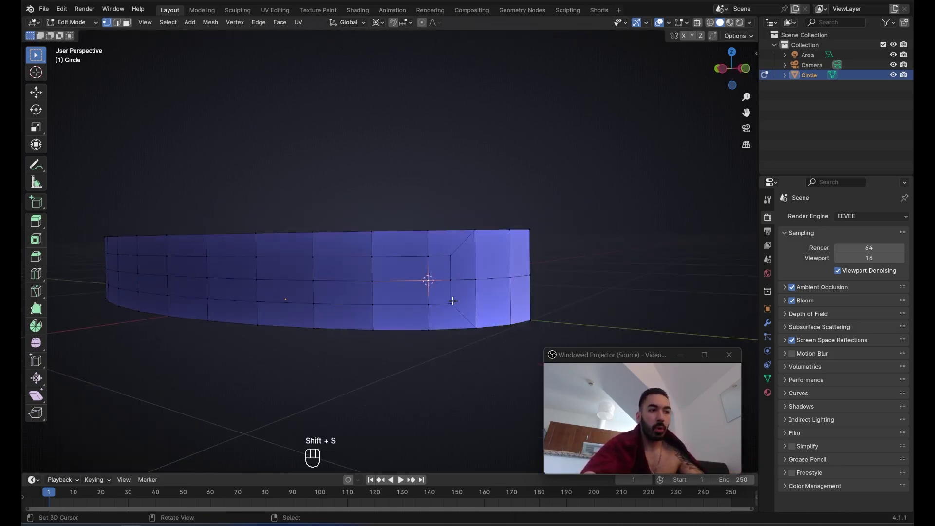
{"action": "left_click", "coordinate": [452, 302]}
{"action": "key", "text": "s"}
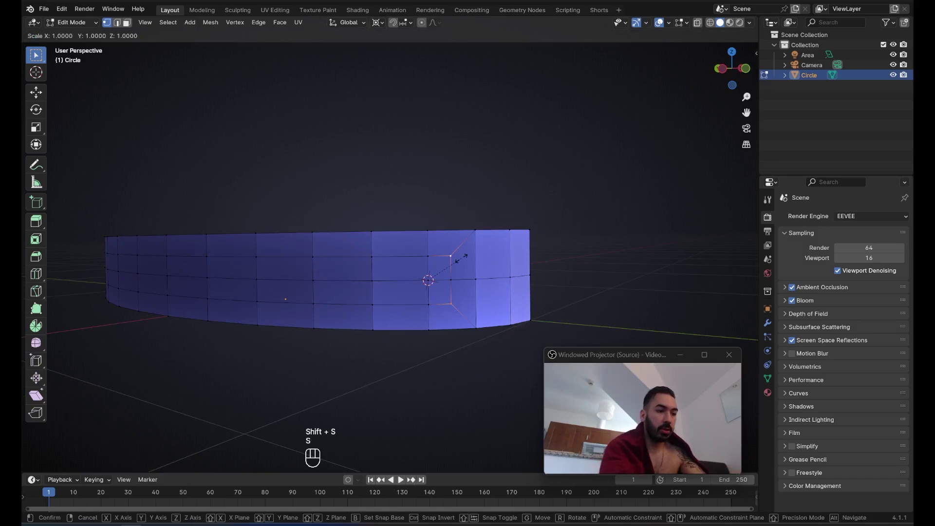
{"action": "left_click", "coordinate": [460, 257]}
{"action": "key", "text": "a"}
{"action": "scroll", "coordinate": [412, 285], "scroll_direction": "down", "scroll_amount": 3}
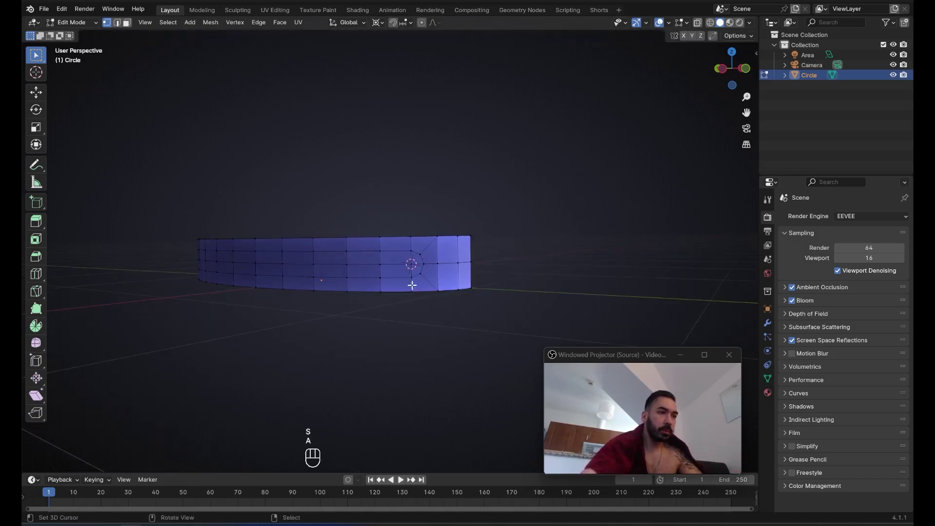
Box-select one half of the strip in wireframe display, delete its vertices and return to solid shading
{"action": "middle_click_drag", "start_coordinate": [412, 285], "coordinate": [236, 269]}
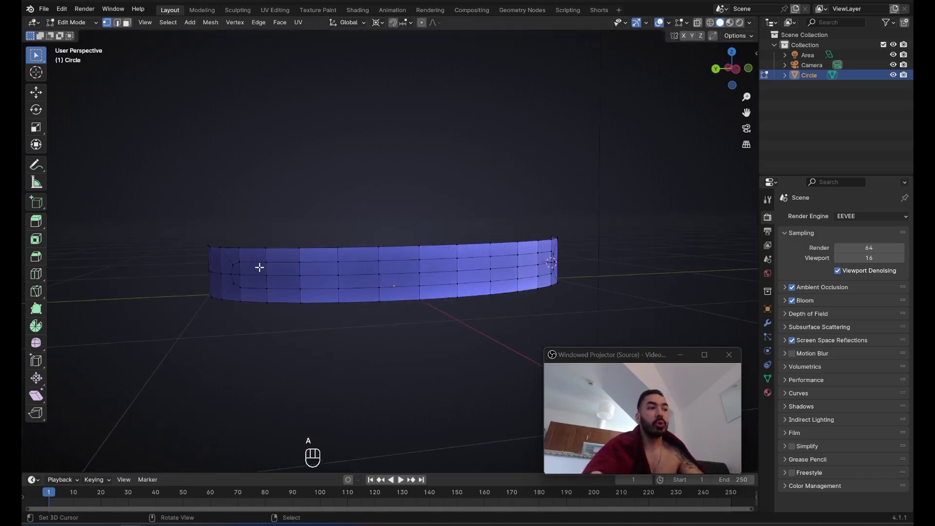
{"action": "middle_click_drag", "start_coordinate": [331, 271], "coordinate": [472, 265]}
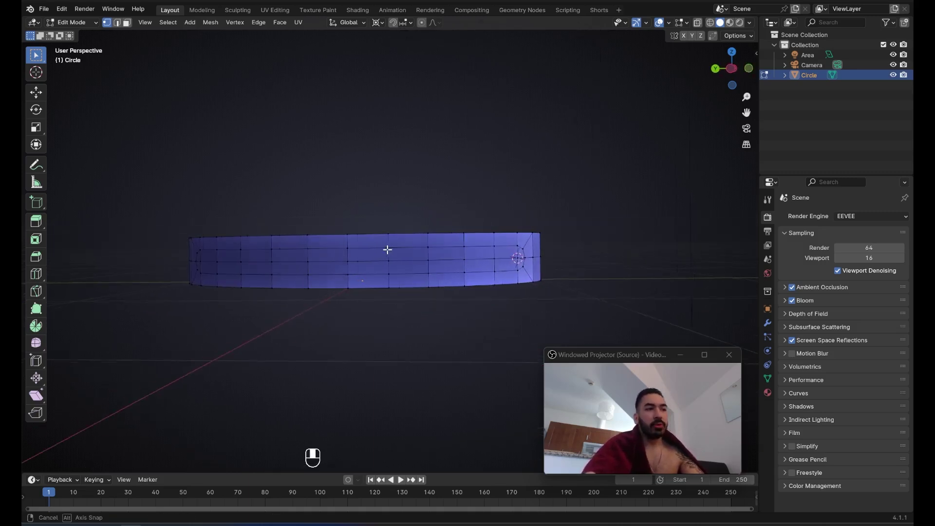
{"action": "key", "text": "z"}
{"action": "key", "text": "a"}
{"action": "key", "text": "b"}
{"action": "left_click_drag", "start_coordinate": [386, 178], "coordinate": [607, 320]}
{"action": "key", "text": "x"}
{"action": "left_click", "coordinate": [609, 217]}
{"action": "middle_click_drag", "start_coordinate": [344, 278], "coordinate": [401, 274], "text": "shift"}
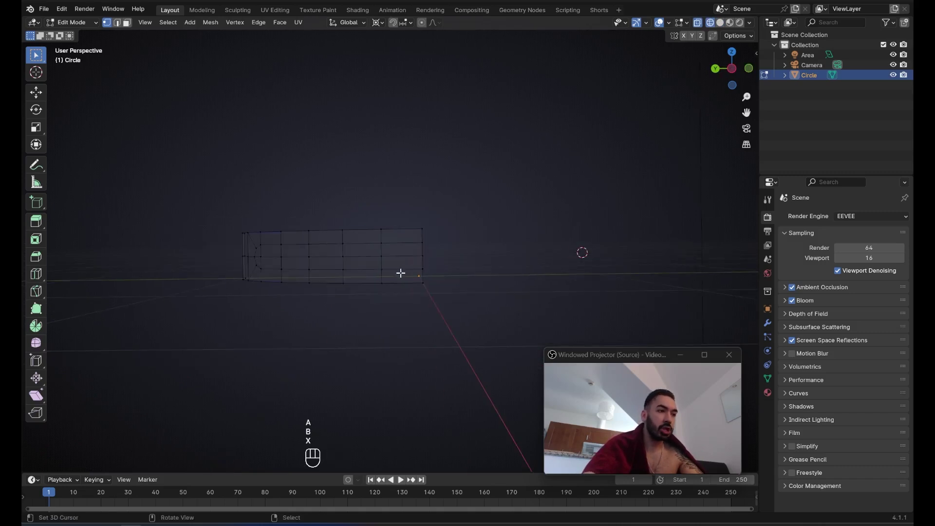
{"action": "key", "text": "z"}
{"action": "key", "text": "Tab"}
{"action": "middle_click_drag", "start_coordinate": [345, 279], "coordinate": [403, 279]}
{"action": "key", "text": "Tab"}
{"action": "scroll", "coordinate": [445, 273], "scroll_direction": "up", "scroll_amount": 1}
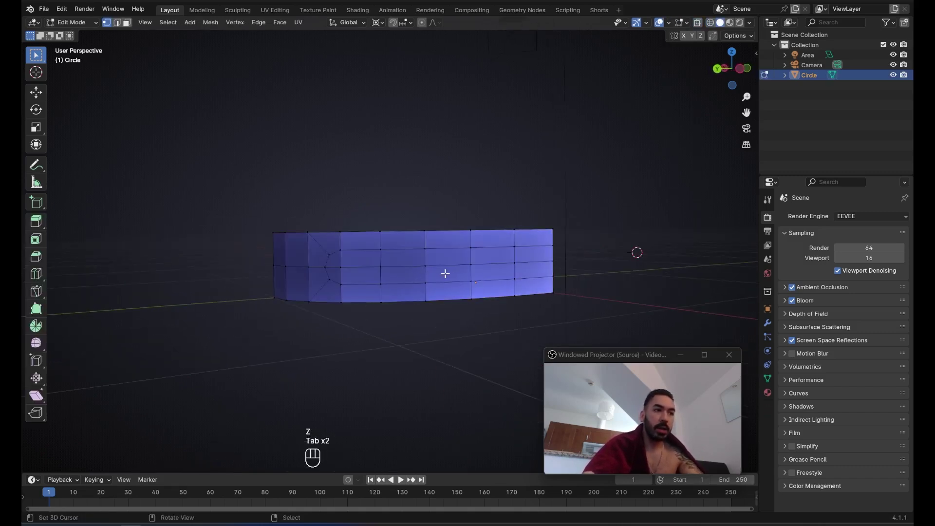
Select all inset panel faces as a filled region and delete the faces to open up the strip
{"action": "key", "text": "3"}
{"action": "left_click", "coordinate": [348, 265]}
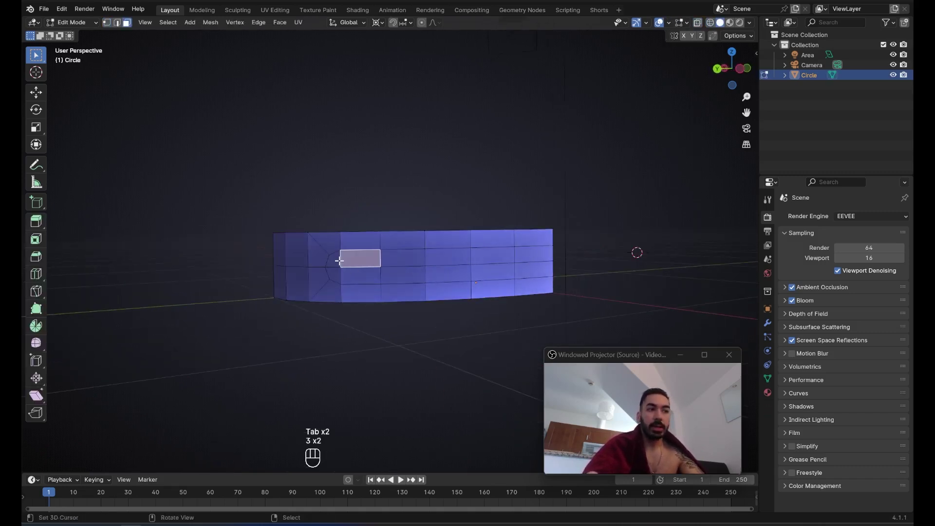
{"action": "left_click", "coordinate": [531, 271], "text": "ctrl+shift"}
{"action": "key", "text": "x"}
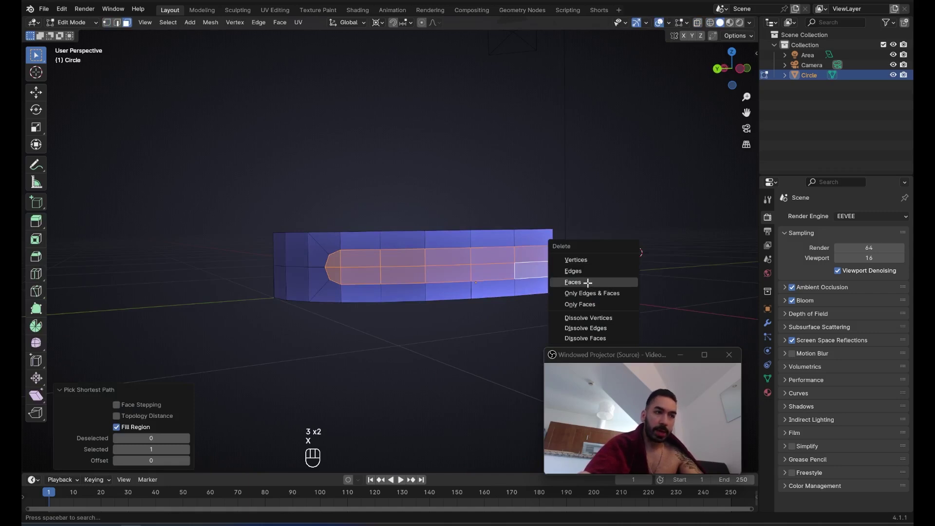
{"action": "left_click", "coordinate": [589, 282]}
Snap the 3D cursor to the upper corner vertex of the opening's rounded end
{"action": "key", "text": "1"}
{"action": "scroll", "coordinate": [408, 278], "scroll_direction": "up", "scroll_amount": 3}
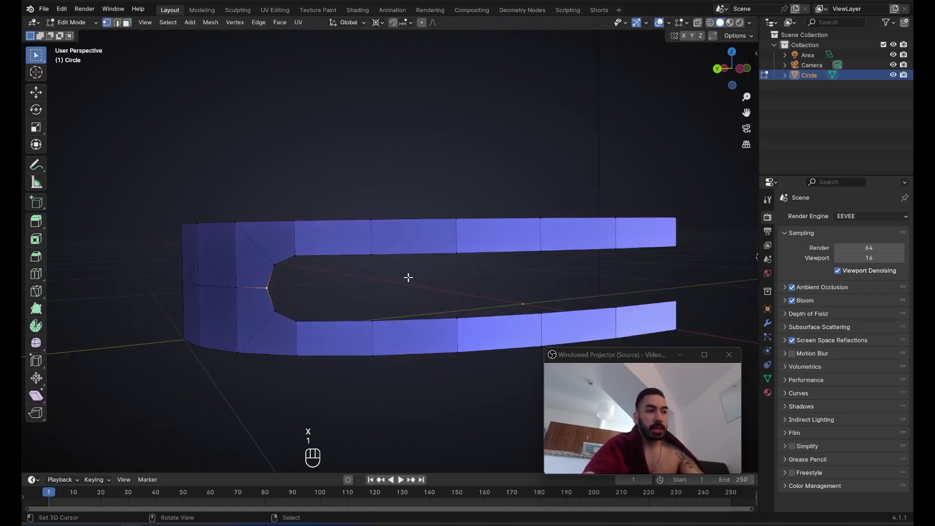
{"action": "left_click", "coordinate": [275, 266]}
{"action": "key", "text": "shift+s"}
{"action": "left_click", "coordinate": [366, 278]}
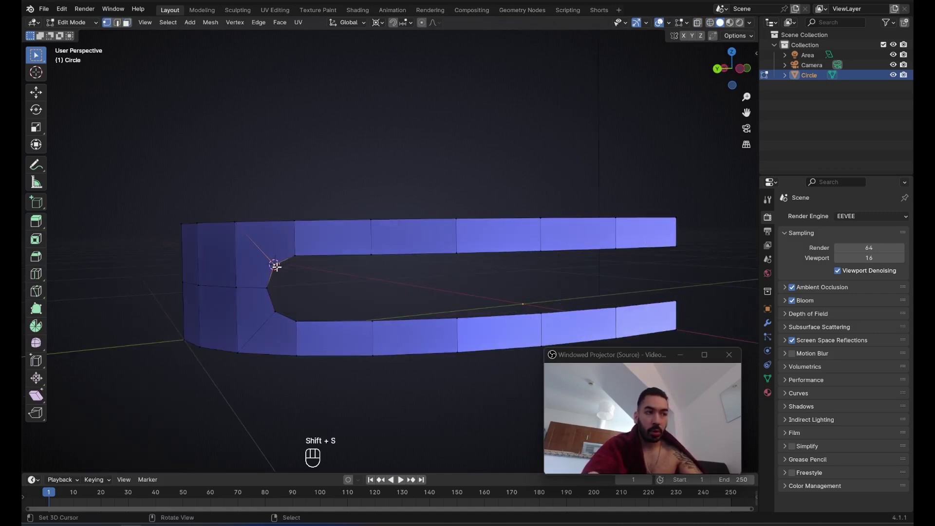
Extrude the opening's long upper edge chain in place and scale it to 0 towards the 3D cursor, excluding the Y axis
{"action": "middle_click_drag", "start_coordinate": [319, 288], "coordinate": [340, 153]}
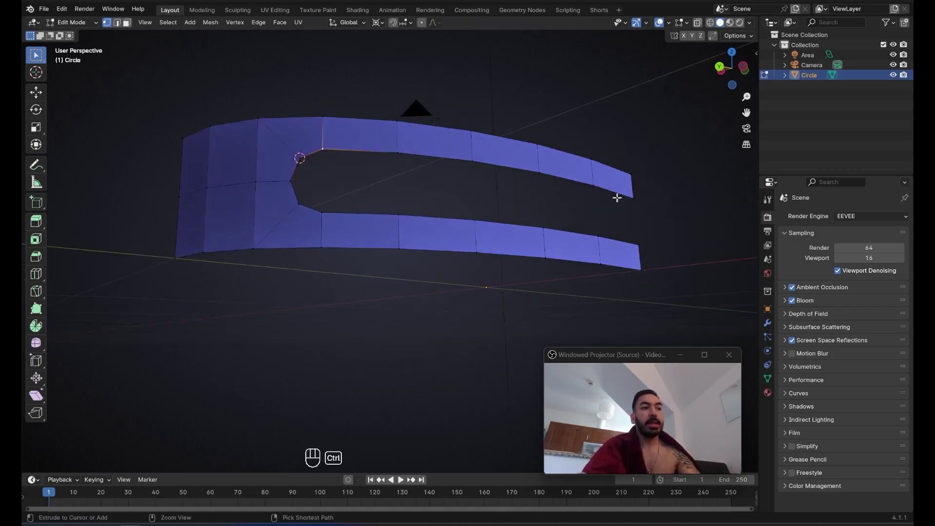
{"action": "left_click", "coordinate": [632, 198], "text": "ctrl"}
{"action": "middle_click_drag", "start_coordinate": [451, 181], "coordinate": [533, 228]}
{"action": "key", "text": "e"}
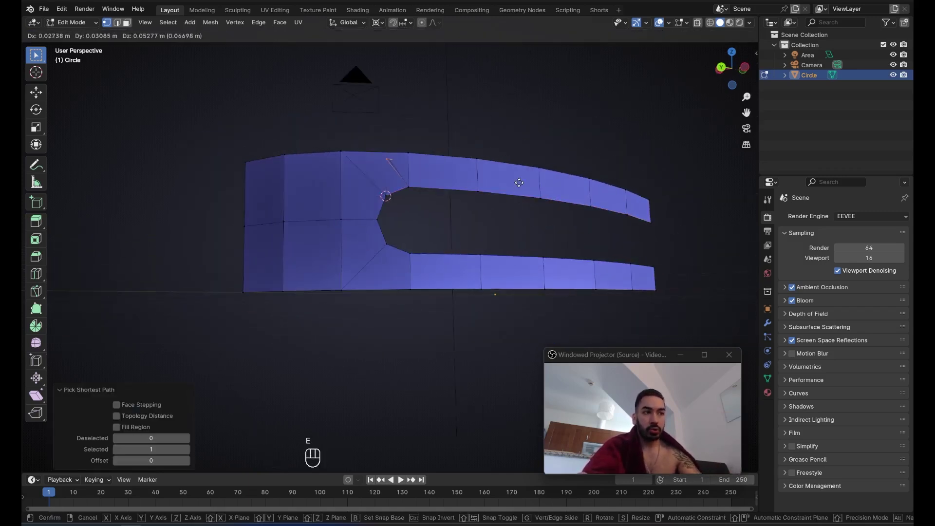
{"action": "right_click", "coordinate": [549, 217]}
{"action": "key", "text": "s"}
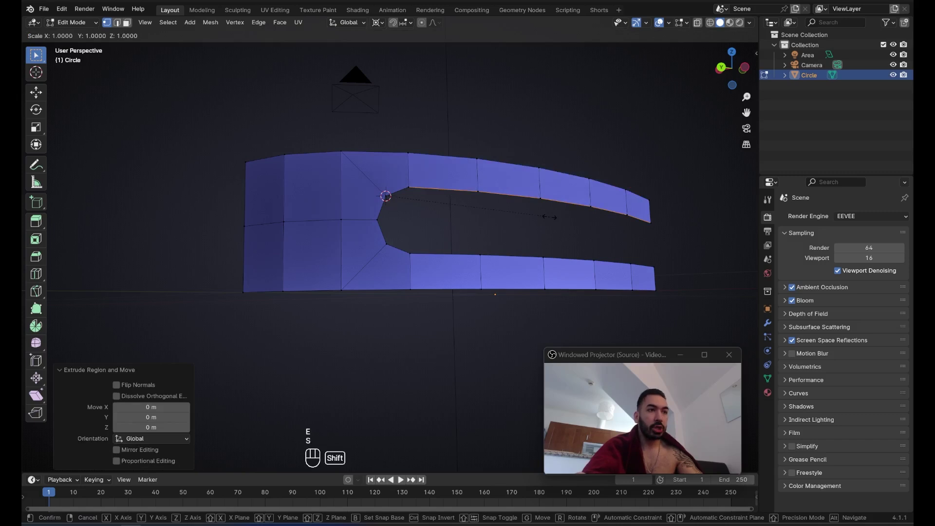
{"action": "key", "text": "shift+y"}
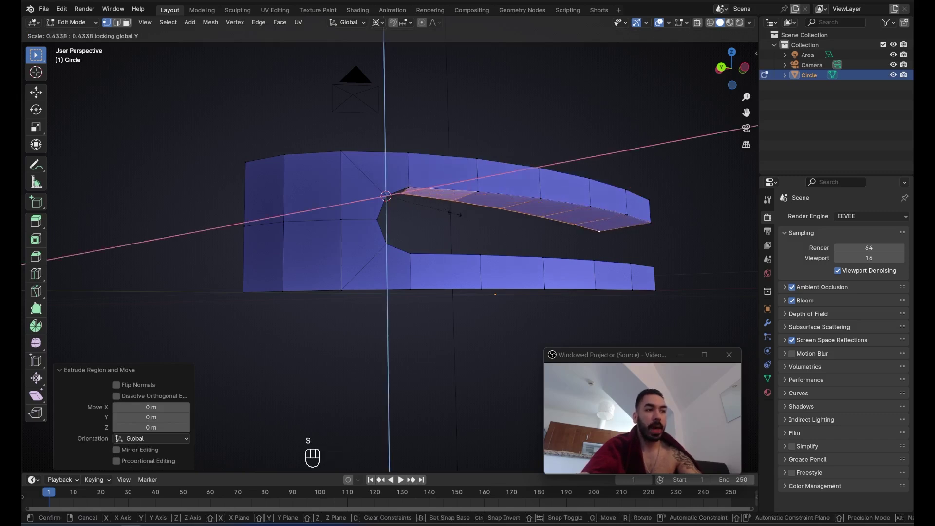
{"action": "type", "text": "0"}
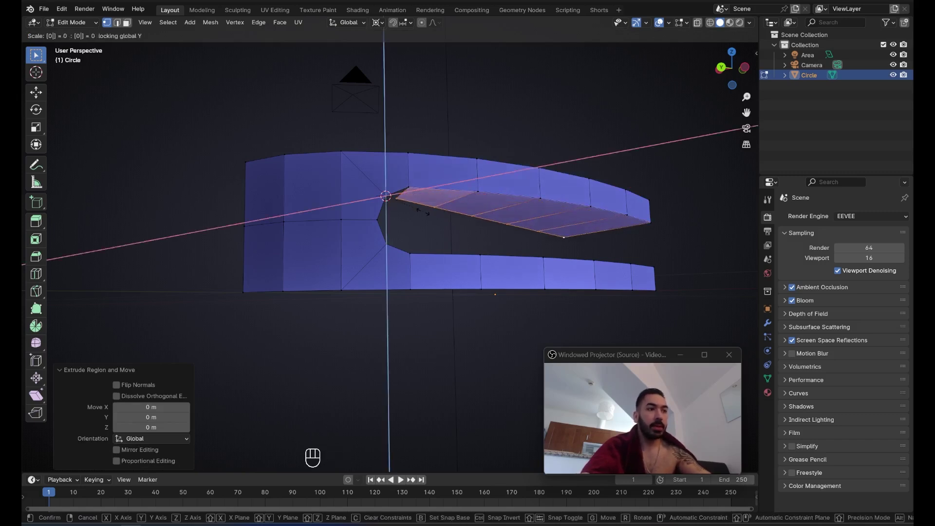
{"action": "key", "text": "Return"}
Snap the extruded edge's vertex beside the rounded end onto the 3D cursor at the upper corner vertex
{"action": "mouse_move", "coordinate": [491, 223]}
{"action": "middle_mouse_down"}
{"action": "mouse_move", "coordinate": [551, 226]}
{"action": "mouse_move", "coordinate": [480, 232]}
{"action": "middle_mouse_up"}
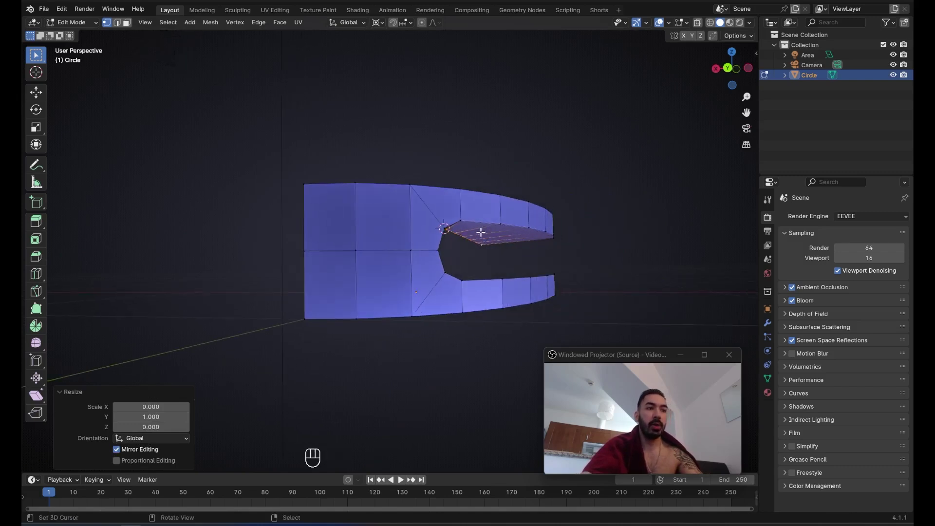
{"action": "scroll", "coordinate": [438, 232], "scroll_direction": "up", "scroll_amount": 2}
{"action": "scroll", "coordinate": [434, 230], "scroll_direction": "up", "scroll_amount": 3}
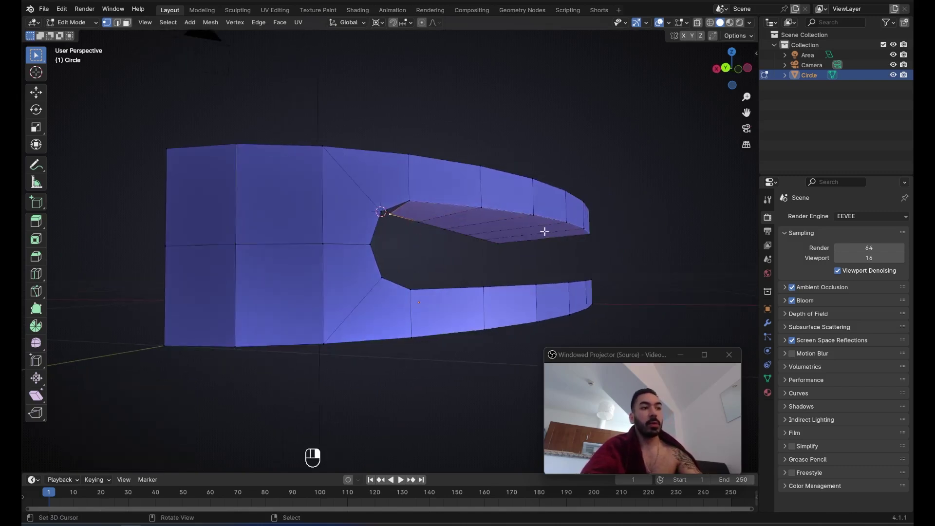
{"action": "key", "text": "shift+s"}
{"action": "left_click", "coordinate": [528, 207]}
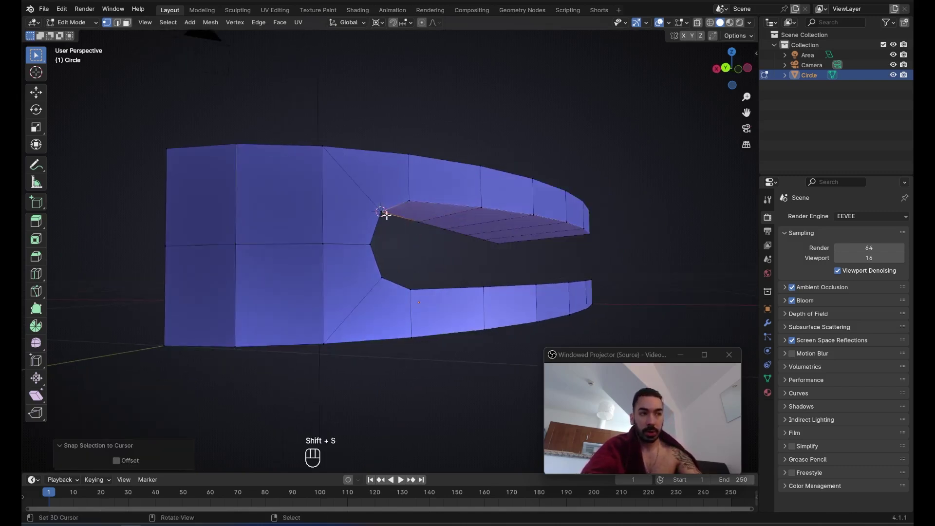
{"action": "middle_click_drag", "start_coordinate": [386, 214], "coordinate": [413, 242]}
{"action": "key", "text": "Tab"}
{"action": "key", "text": "Tab"}
{"action": "key", "text": "Tab"}
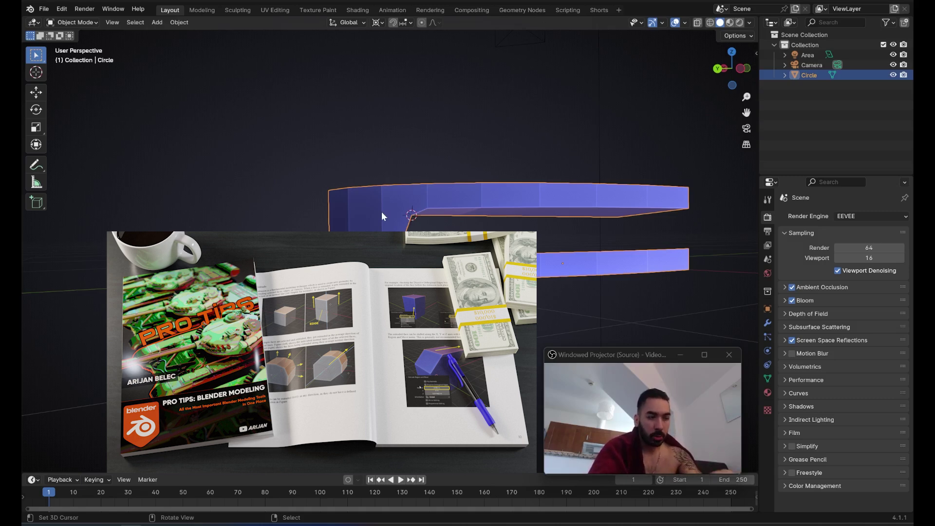
{"action": "middle_click_drag", "start_coordinate": [381, 216], "coordinate": [276, 227]}
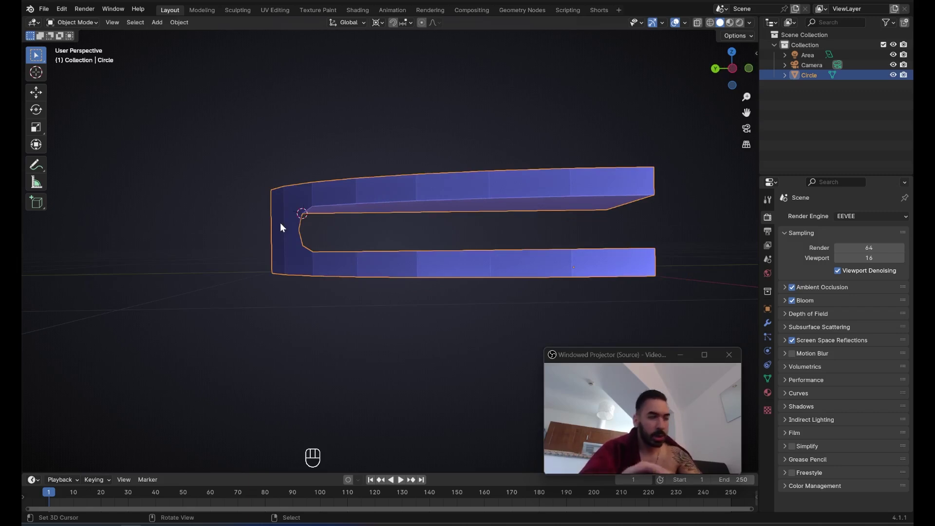
Snap the 3D cursor to the middle vertex of the opening's rounded end in Edit Mode
{"action": "middle_click_drag", "start_coordinate": [408, 251], "coordinate": [482, 213]}
{"action": "key", "text": "Tab"}
{"action": "key", "text": "1"}
{"action": "key", "text": "shift+s"}
{"action": "left_click", "coordinate": [414, 249]}
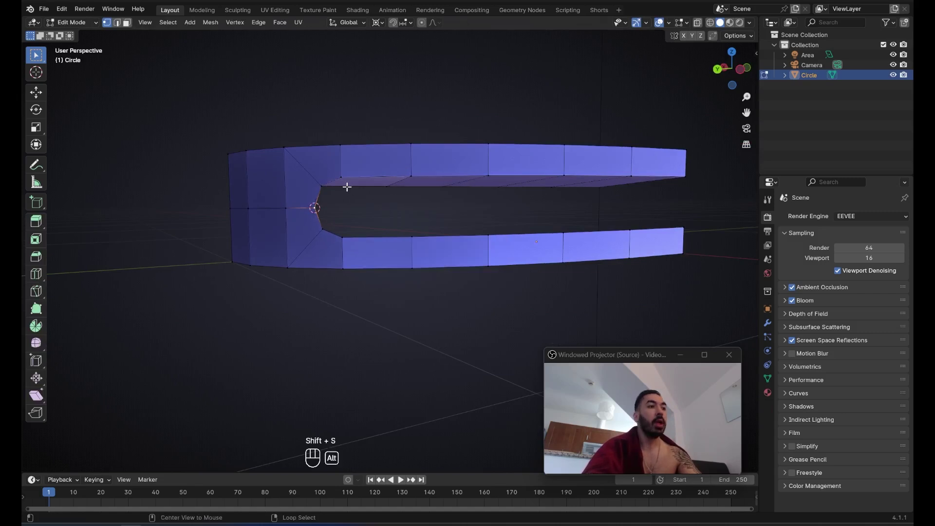
Extrude the flattened inner edge loop in place and scale it to 0 towards the 3D cursor, excluding the Y axis
{"action": "left_click", "coordinate": [347, 187], "text": "alt"}
{"action": "middle_click_drag", "start_coordinate": [347, 186], "coordinate": [481, 180]}
{"action": "key", "text": "z"}
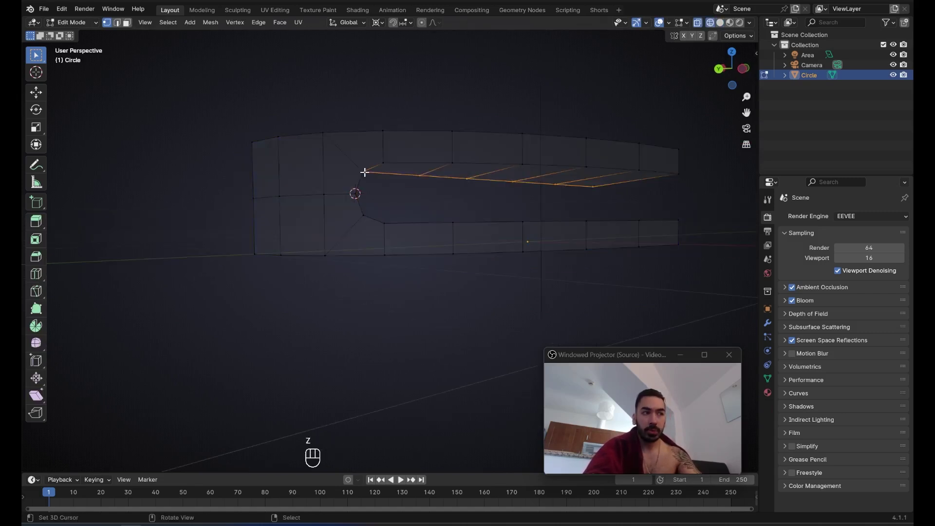
{"action": "middle_click_drag", "start_coordinate": [505, 230], "coordinate": [531, 237]}
{"action": "key", "text": "e"}
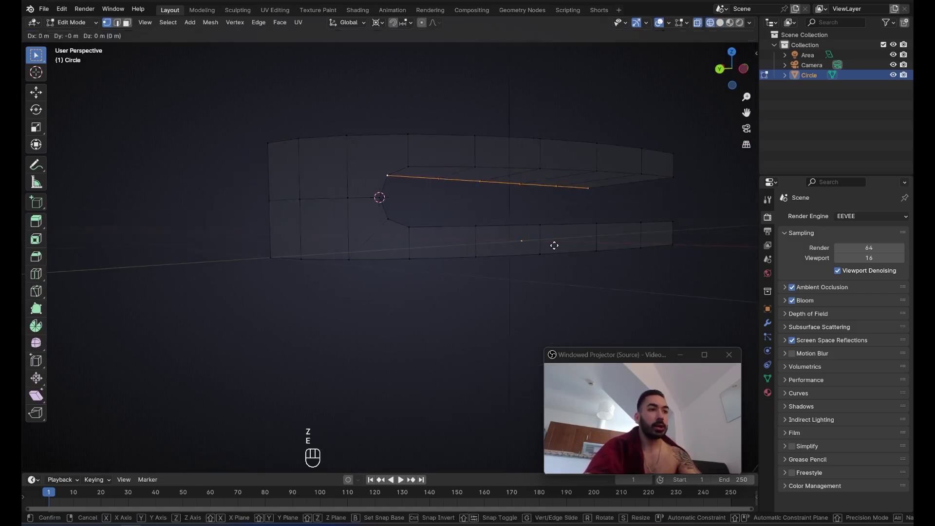
{"action": "right_click", "coordinate": [576, 253]}
{"action": "key", "text": "s"}
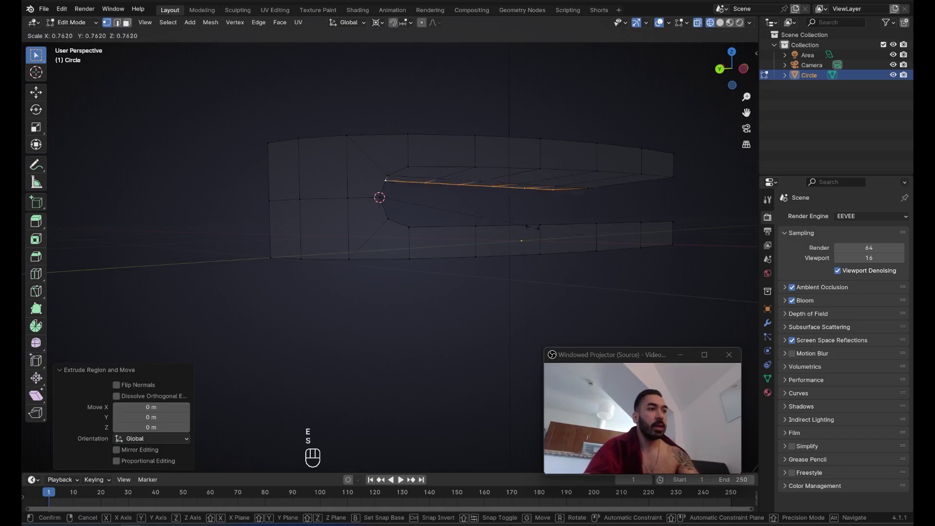
{"action": "key", "text": "shift+y"}
{"action": "key", "text": "0"}
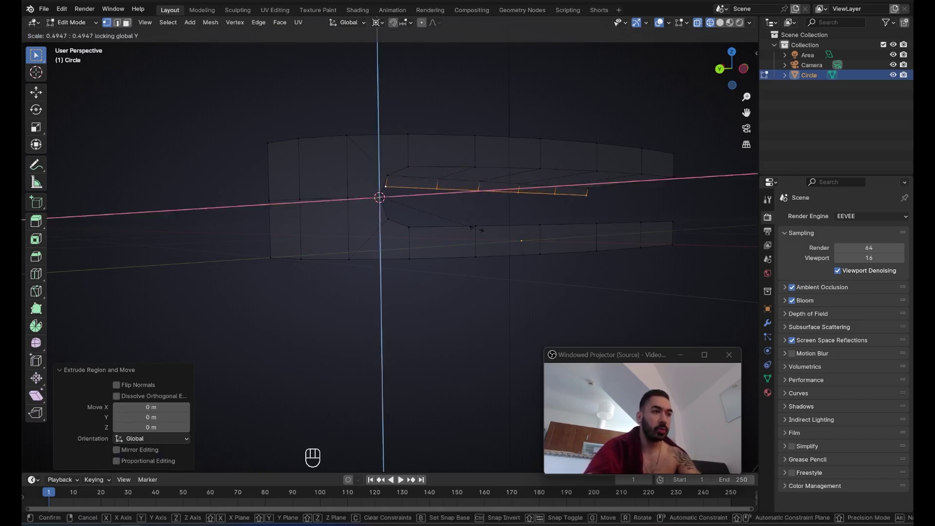
{"action": "key", "text": "Return"}
Return to solid shading and snap the new edge's end vertex onto the 3D cursor at the rounded end's middle vertex
{"action": "middle_click_drag", "start_coordinate": [436, 227], "coordinate": [409, 211]}
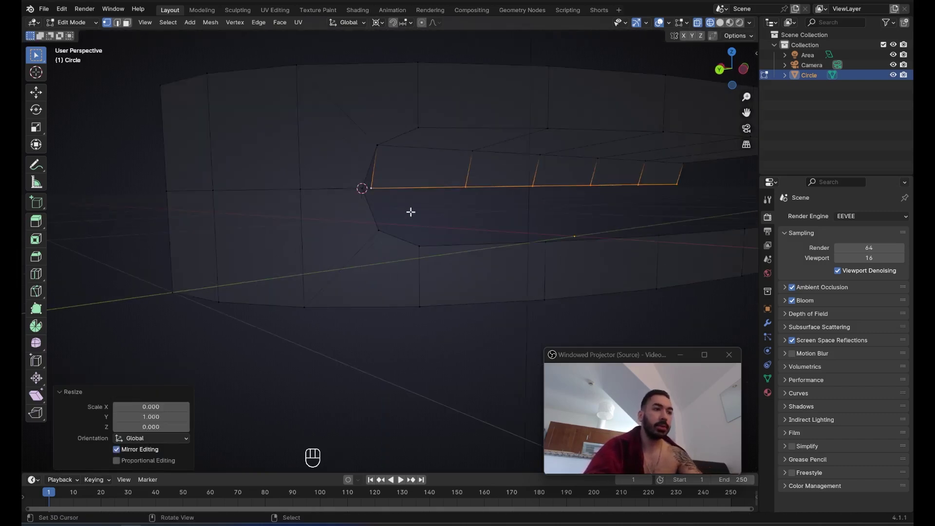
{"action": "key", "text": "z"}
{"action": "key", "text": "shift+s"}
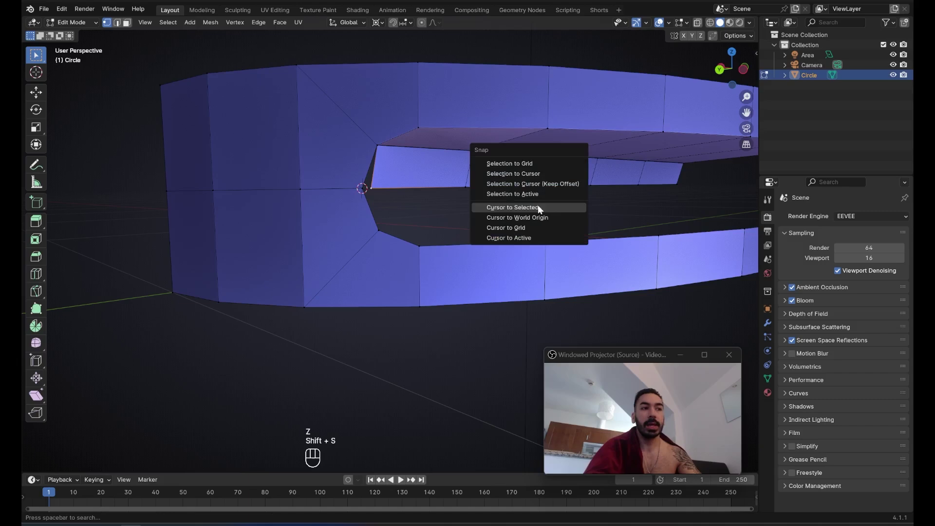
{"action": "left_click", "coordinate": [513, 174]}
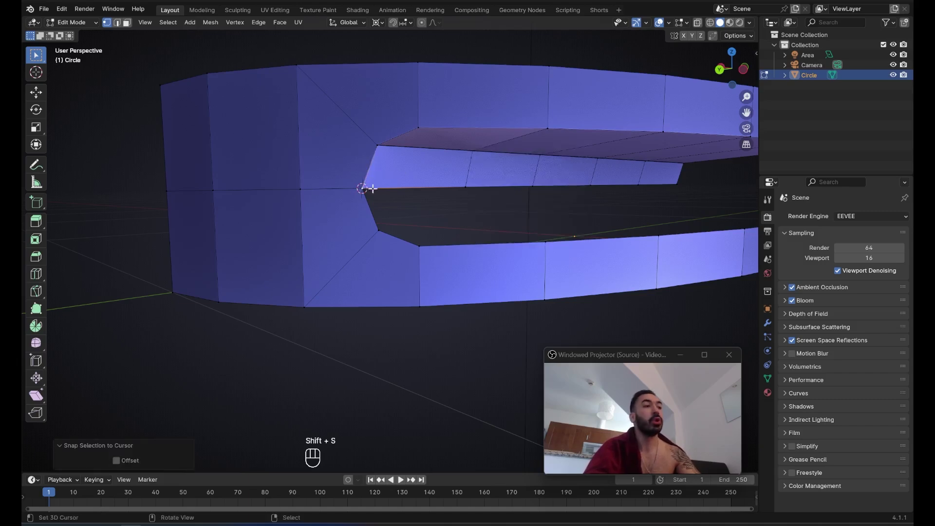
{"action": "scroll", "coordinate": [391, 190], "scroll_direction": "down", "scroll_amount": 2}
{"action": "middle_click_drag", "start_coordinate": [391, 190], "coordinate": [370, 194]}
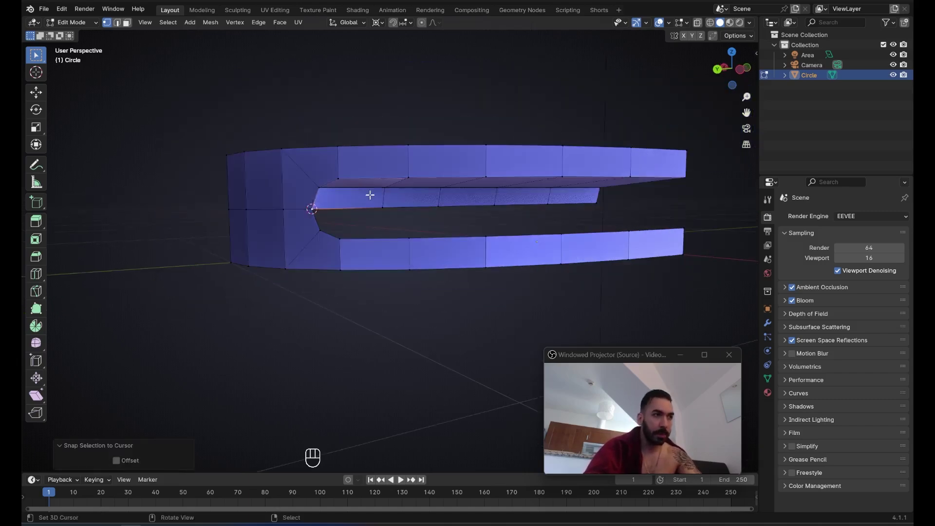
Duplicate the two inner face loops on the upper side of the opening in place
{"action": "scroll", "coordinate": [370, 195], "scroll_direction": "up", "scroll_amount": 1}
{"action": "key", "text": "a"}
{"action": "key", "text": "3"}
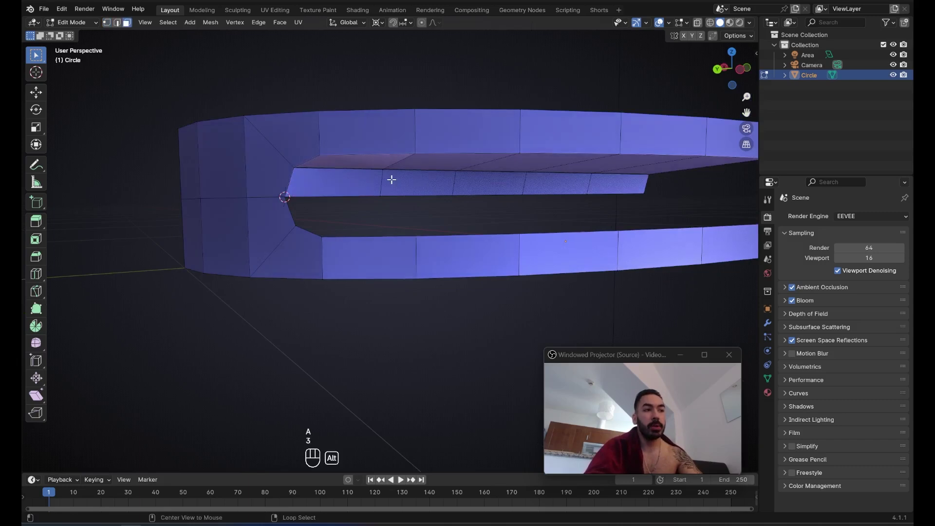
{"action": "right_click", "coordinate": [390, 180], "text": "alt"}
{"action": "right_click", "coordinate": [396, 159], "text": "alt+shift"}
{"action": "scroll", "coordinate": [479, 197], "scroll_direction": "down", "scroll_amount": 4}
{"action": "middle_click_drag", "start_coordinate": [359, 206], "coordinate": [469, 228]}
{"action": "key", "text": "shift+d"}
{"action": "right_click", "coordinate": [448, 192]}
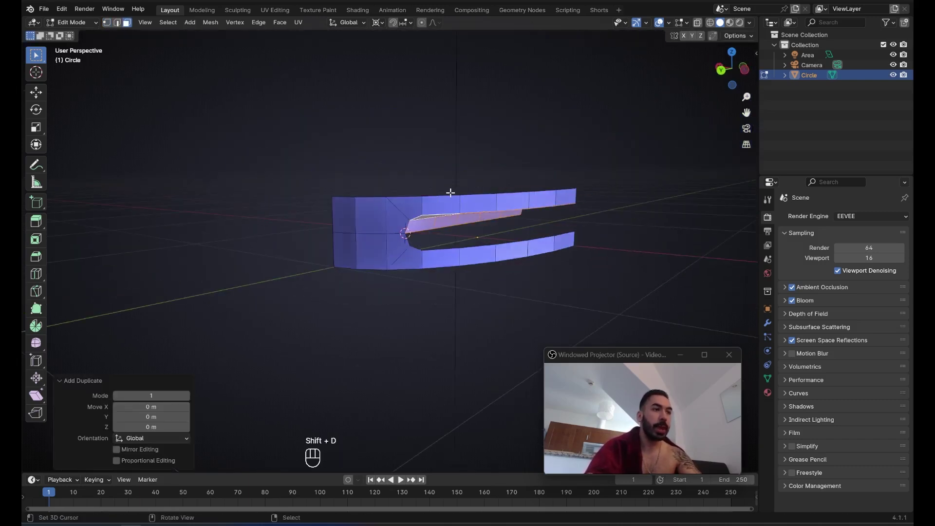
Mirror the duplicated inner faces onto the opening's lower side by scaling them -1 along Z about the 3D cursor
{"action": "scroll", "coordinate": [393, 215], "scroll_direction": "up", "scroll_amount": 3}
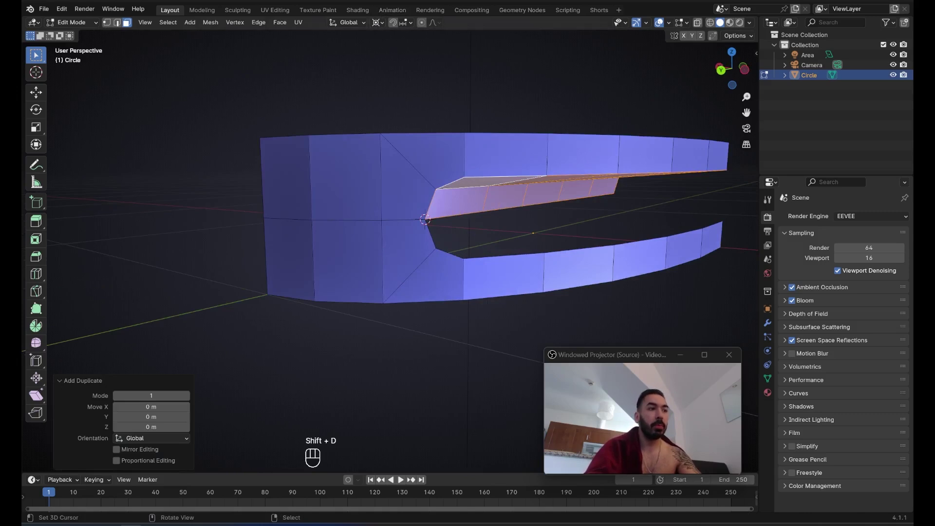
{"action": "key", "text": "s"}
{"action": "key", "text": "z"}
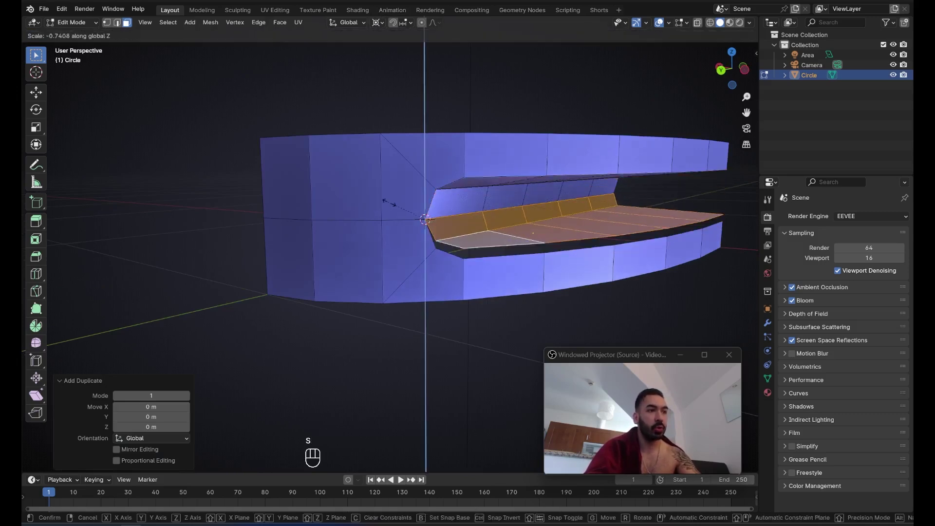
{"action": "right_click", "coordinate": [476, 249]}
{"action": "type", "text": "sz"}
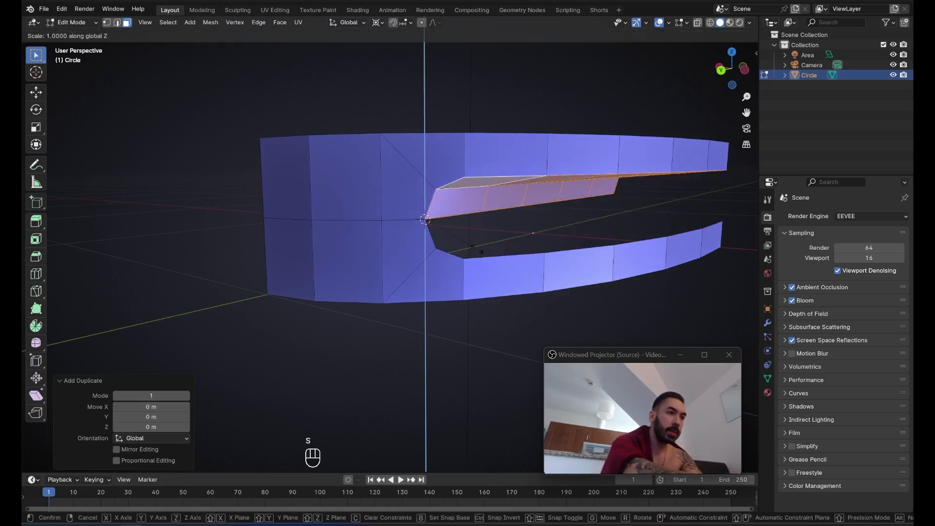
{"action": "type", "text": "-1"}
{"action": "key", "text": "Return"}
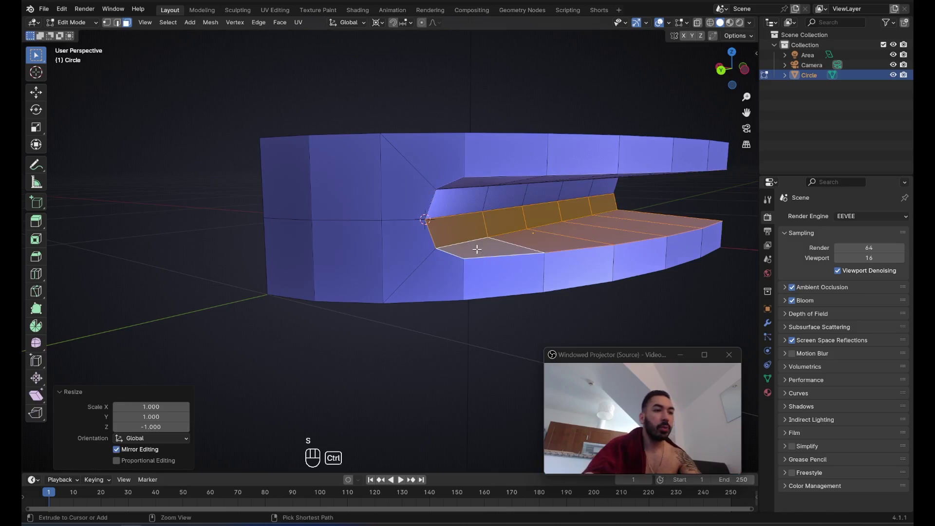
Recalculate the normals of the mirrored faces and test with a cancelled move whether a lower inner face is connected
{"action": "key", "text": "ctrl+n"}
{"action": "key", "text": "Tab"}
{"action": "middle_click_drag", "start_coordinate": [508, 240], "coordinate": [538, 263]}
{"action": "key", "text": "Tab"}
{"action": "scroll", "coordinate": [308, 206], "scroll_direction": "down", "scroll_amount": 3}
{"action": "key", "text": "a"}
{"action": "key", "text": "a"}
{"action": "key", "text": "3"}
{"action": "right_click", "coordinate": [536, 257]}
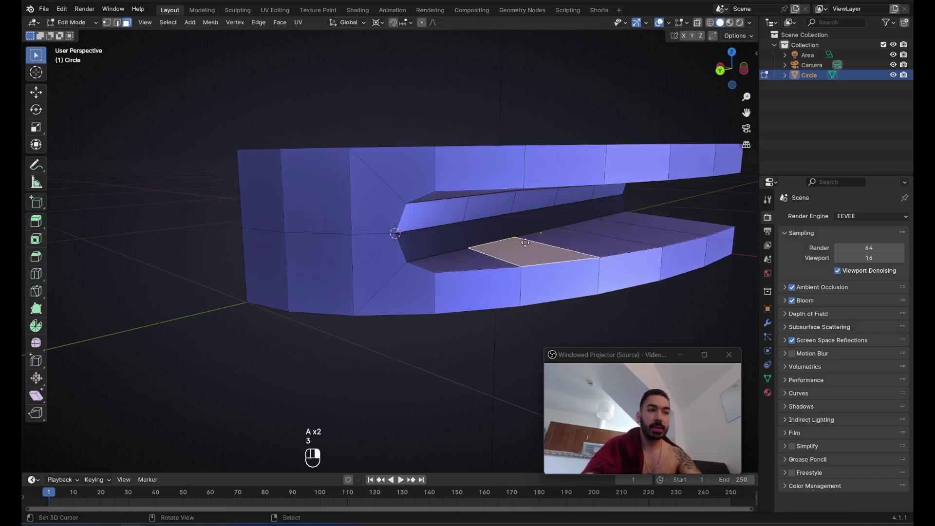
{"action": "key", "text": "g"}
{"action": "right_click", "coordinate": [535, 249]}
Merge all vertices of the mesh by distance and check a vertex on the opening's lower edge
{"action": "key", "text": "a"}
{"action": "key", "text": "a"}
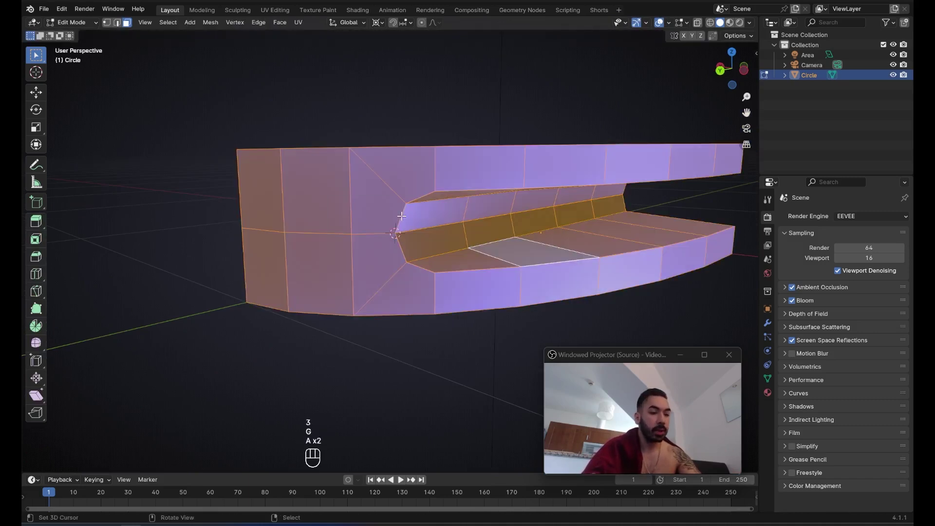
{"action": "key", "text": "m"}
{"action": "left_click", "coordinate": [365, 252]}
{"action": "key", "text": "1"}
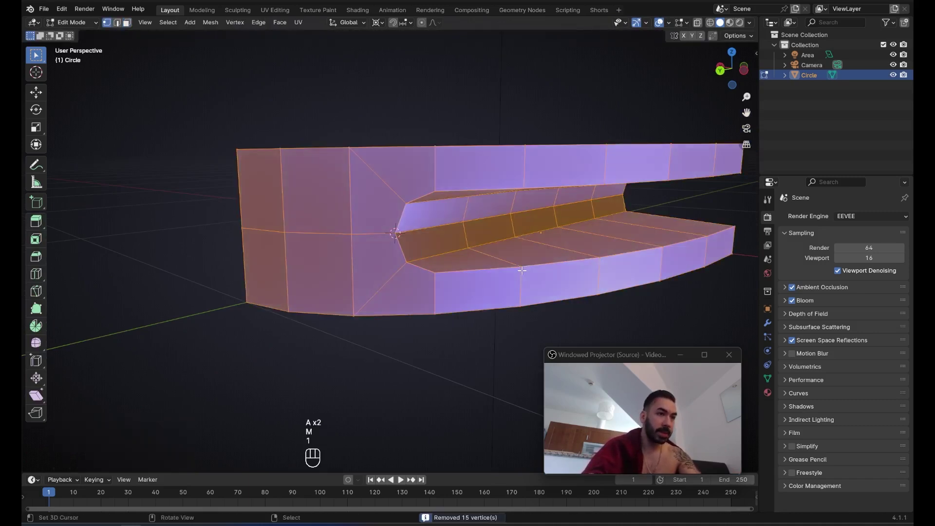
{"action": "left_click", "coordinate": [522, 270]}
{"action": "key", "text": "g"}
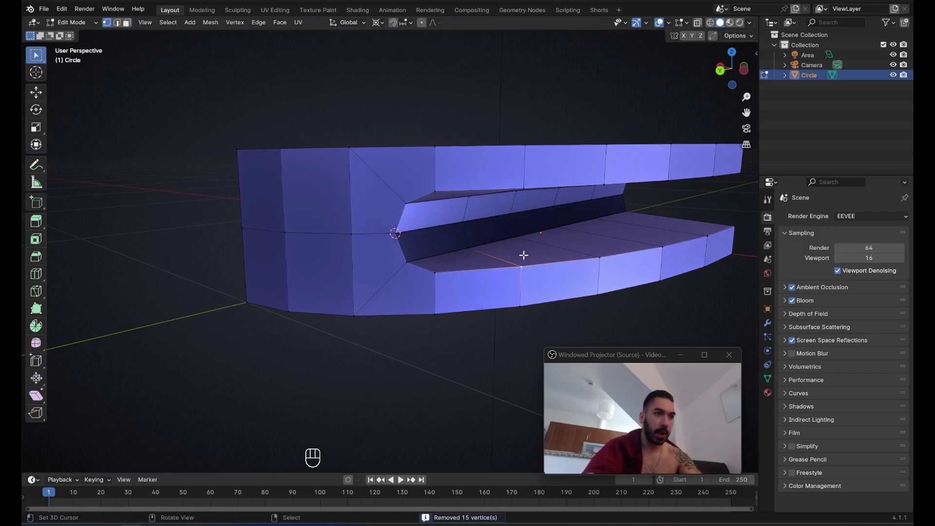
Recalculate the normals of the whole mesh and inspect the strip in Object Mode
{"action": "key", "text": "3"}
{"action": "key", "text": "a"}
{"action": "key", "text": "a"}
{"action": "key", "text": "a"}
{"action": "key", "text": "ctrl+n"}
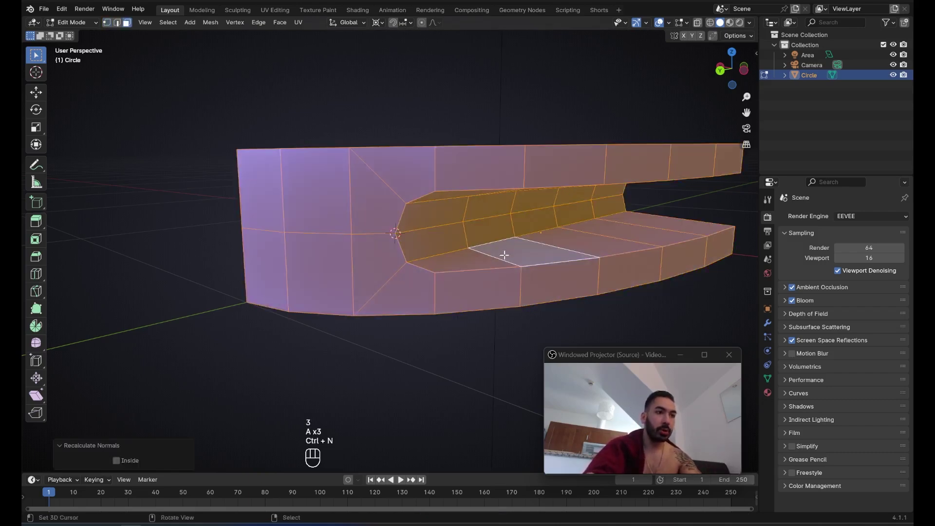
{"action": "middle_click_drag", "start_coordinate": [504, 253], "coordinate": [431, 238]}
{"action": "key", "text": "Tab"}
{"action": "middle_click_drag", "start_coordinate": [355, 228], "coordinate": [418, 245]}
{"action": "scroll", "coordinate": [292, 247], "scroll_direction": "down", "scroll_amount": 5}
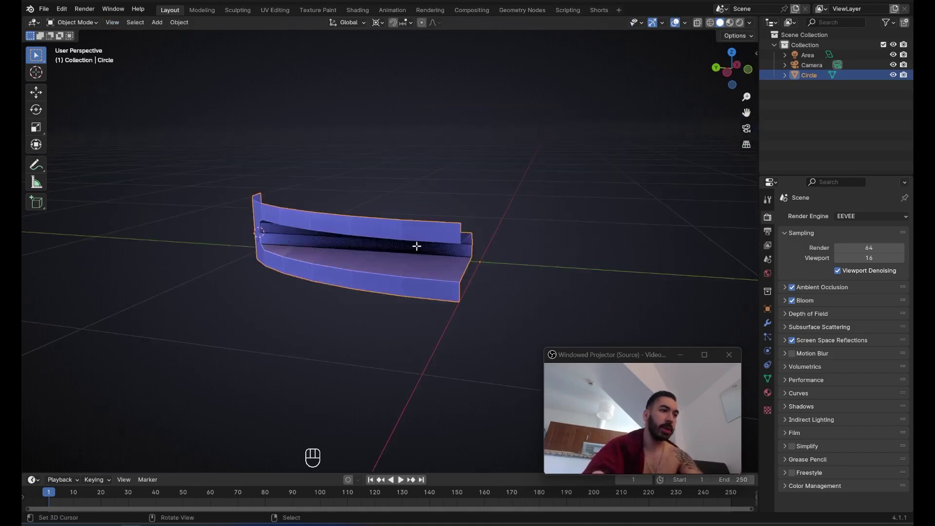
Snap the 3D cursor to the upper corner vertex at the strip's open end in Edit Mode
{"action": "key", "text": "Tab"}
{"action": "key", "text": "1"}
{"action": "right_click", "coordinate": [459, 221]}
{"action": "key", "text": "shift+s"}
{"action": "left_click", "coordinate": [551, 271]}
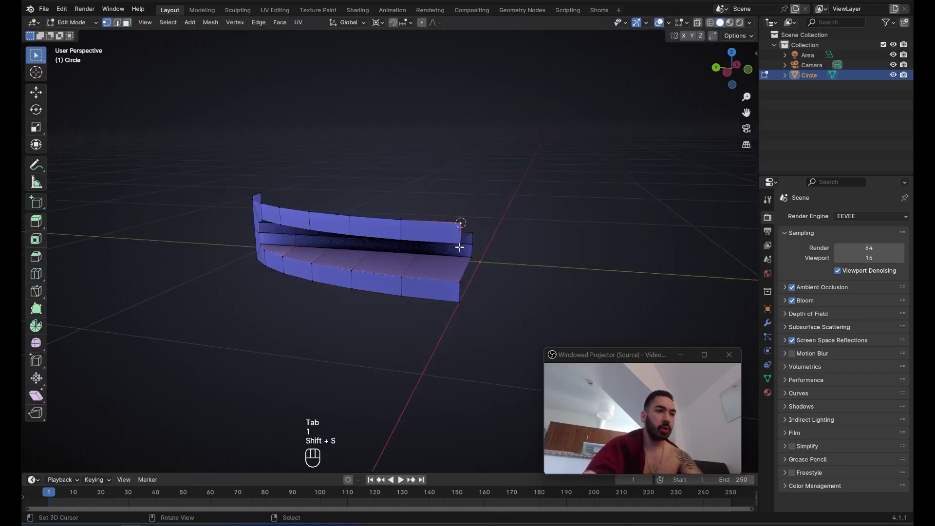
Duplicate the whole mesh in place and mirror the copy by scaling it -1 along Y about the 3D cursor
{"action": "key", "text": "a"}
{"action": "scroll", "coordinate": [489, 254], "scroll_direction": "down", "scroll_amount": 2}
{"action": "key", "text": "a"}
{"action": "key", "text": "shift+d"}
{"action": "right_click", "coordinate": [462, 224]}
{"action": "type", "text": "sy"}
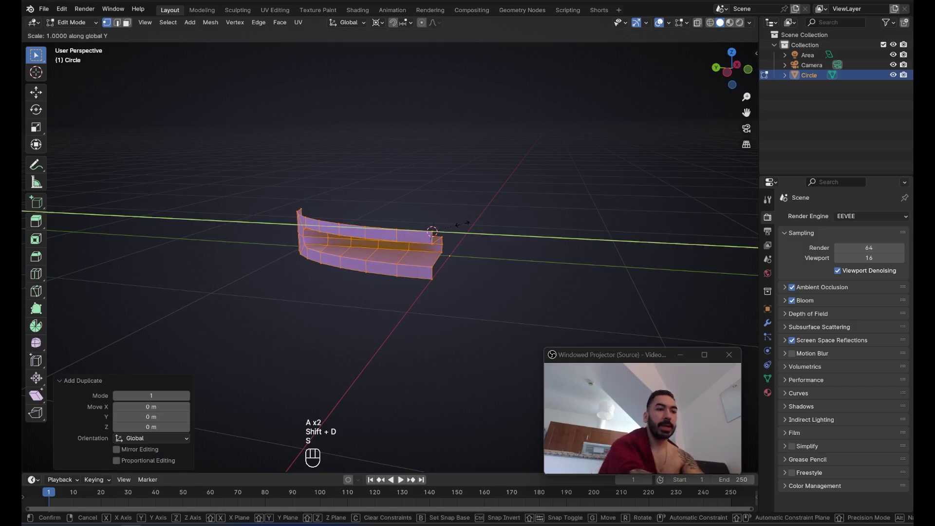
{"action": "type", "text": "-1"}
{"action": "key", "text": "Return"}
Recalculate the mirrored half's normals, then merge all vertices by distance and check the joined middle seam
{"action": "key", "text": "ctrl+n"}
{"action": "key", "text": "a"}
{"action": "key", "text": "a"}
{"action": "key", "text": "a"}
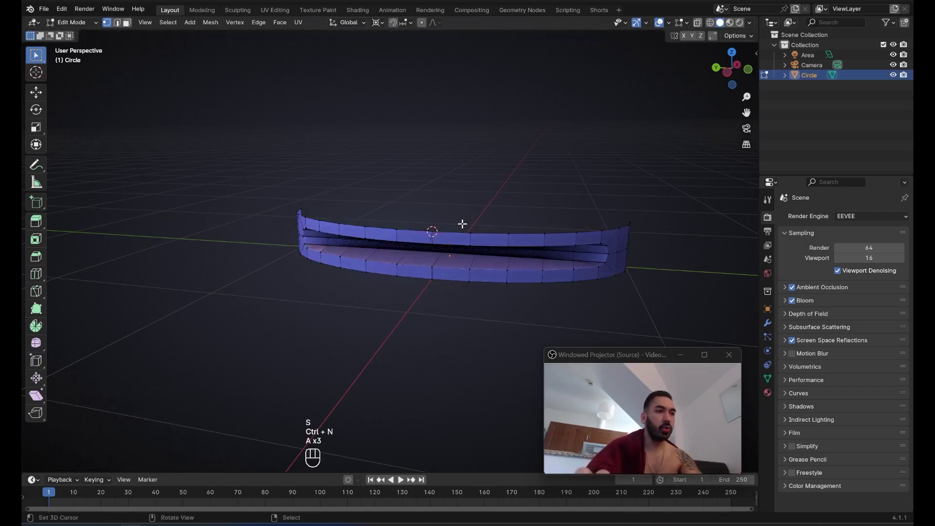
{"action": "key", "text": "a"}
{"action": "key", "text": "m"}
{"action": "left_click", "coordinate": [437, 231]}
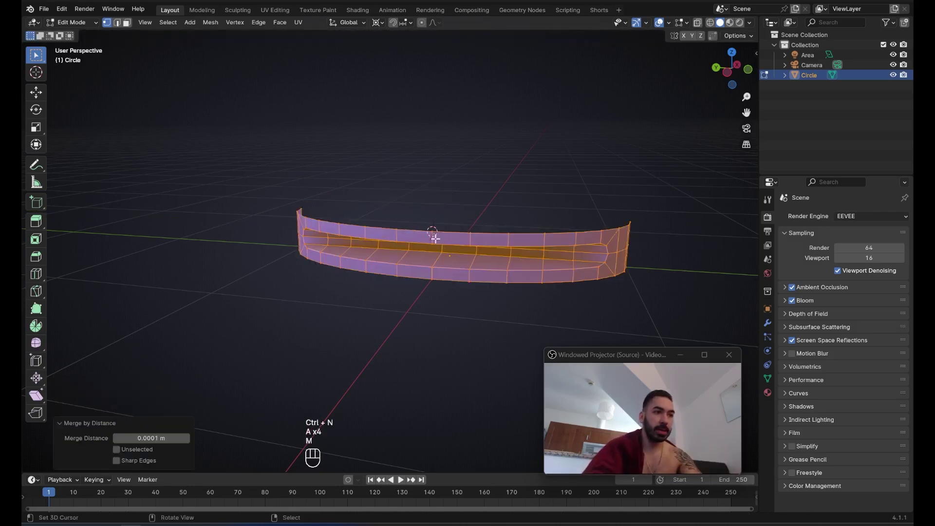
{"action": "key", "text": "2"}
{"action": "left_click", "coordinate": [454, 238], "text": "alt"}
{"action": "key", "text": "g"}
{"action": "right_click", "coordinate": [441, 240]}
{"action": "key", "text": "Tab"}
{"action": "middle_click_drag", "start_coordinate": [434, 245], "coordinate": [341, 283]}
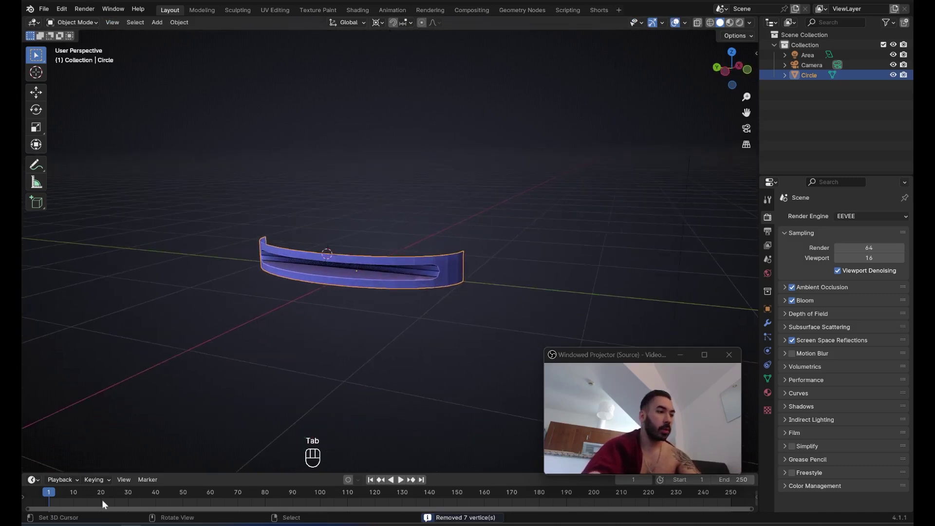
Add the PNG reference image from the Desktop folder to the scene and move it about 3.3 m along X and 0.7 m along Y
{"action": "left_click", "coordinate": [78, 480]}
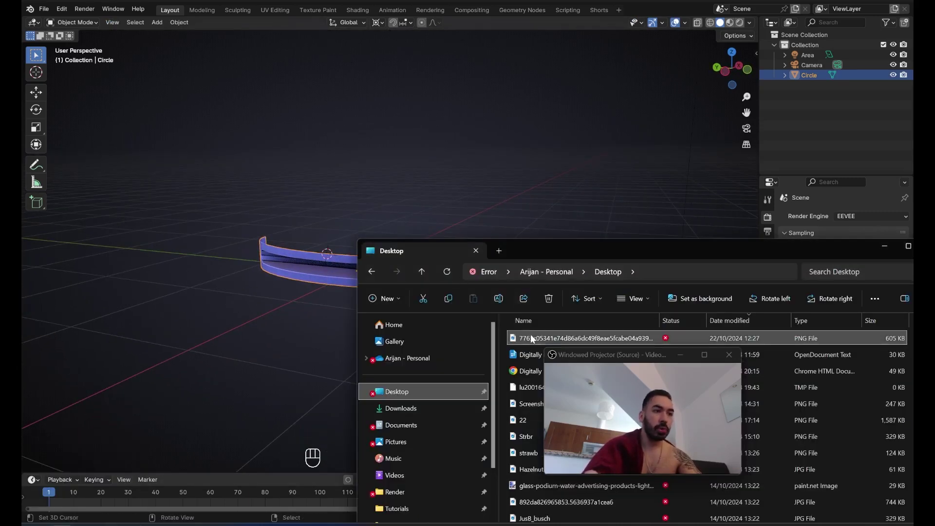
{"action": "left_click_drag", "start_coordinate": [530, 338], "coordinate": [370, 122]}
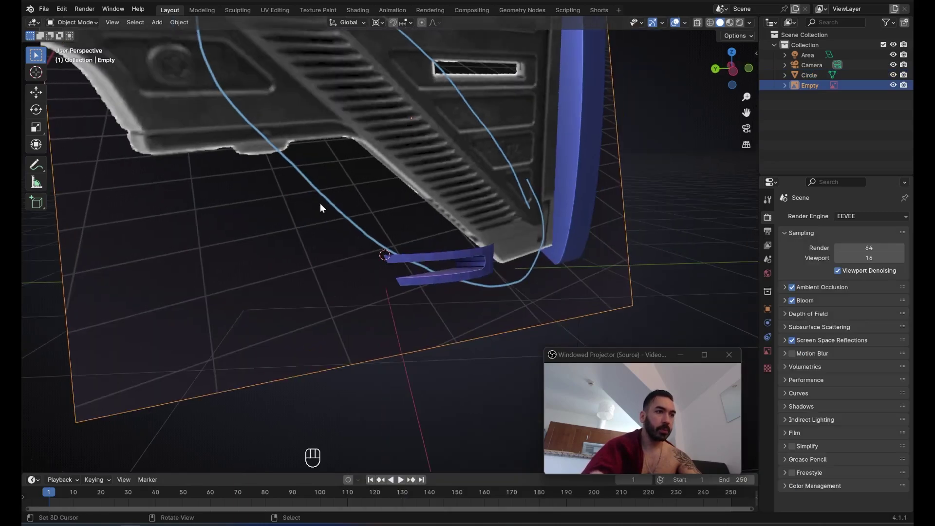
{"action": "key", "text": "g"}
{"action": "left_click", "coordinate": [458, 206]}
Snap the 3D cursor to the reference image and rotate the image to face the strip's front
{"action": "key", "text": "shift+s"}
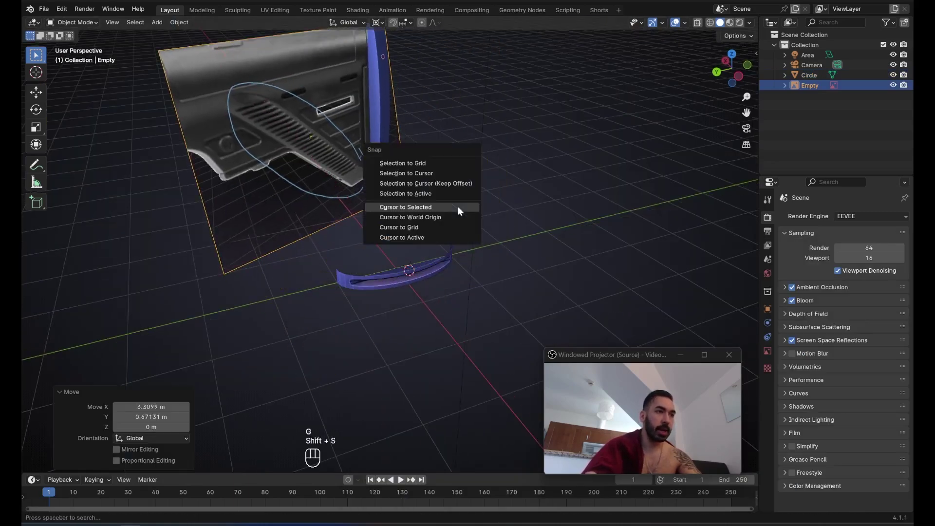
{"action": "left_click", "coordinate": [457, 206]}
{"action": "key", "text": "r"}
{"action": "left_click", "coordinate": [360, 226]}
{"action": "middle_click_drag", "start_coordinate": [359, 226], "coordinate": [383, 266]}
Add an Array modifier to the slotted strip
{"action": "left_click", "coordinate": [366, 263]}
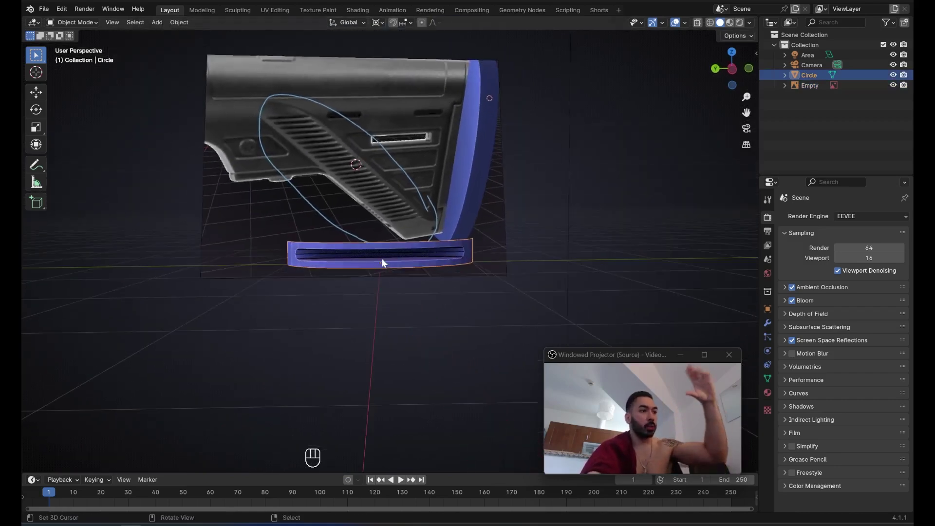
{"action": "middle_click_drag", "start_coordinate": [382, 258], "coordinate": [381, 262]}
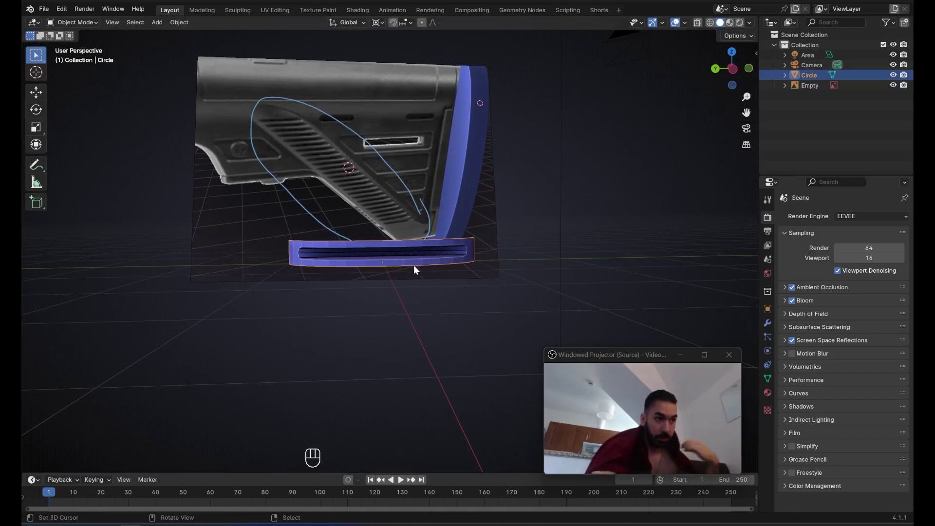
{"action": "scroll", "coordinate": [418, 263], "scroll_direction": "up", "scroll_amount": 2}
{"action": "left_click", "coordinate": [768, 322]}
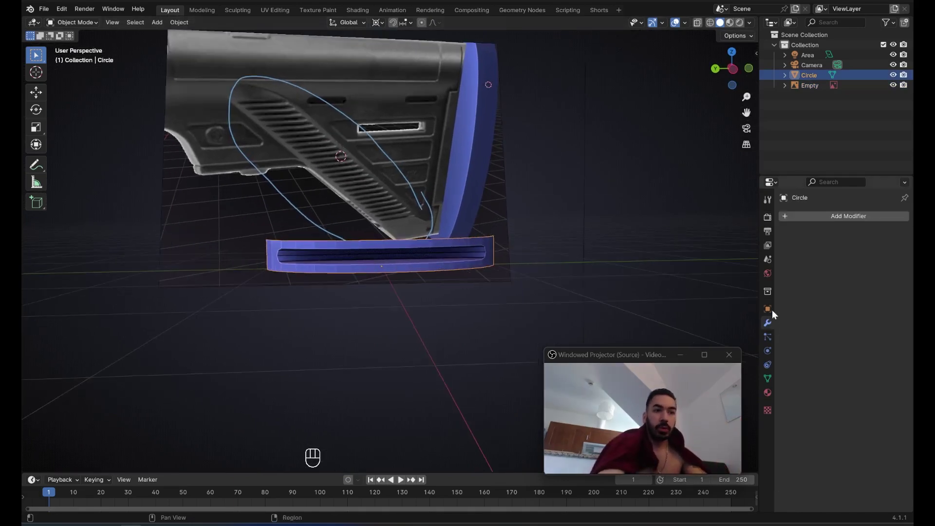
{"action": "left_click", "coordinate": [834, 217]}
{"action": "mouse_move", "coordinate": [805, 208]}
{"action": "left_click", "coordinate": [715, 206]}
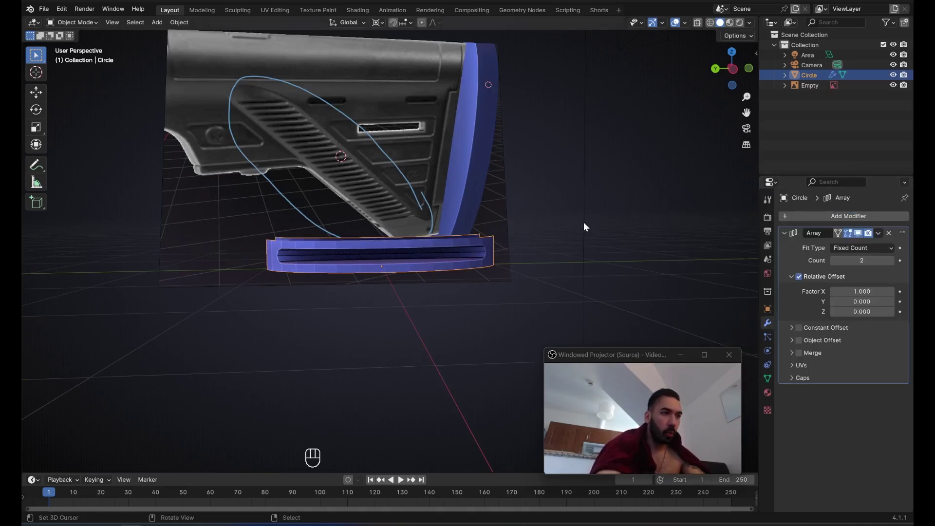
Set the array's relative offset to 0 on X and 1 on Z to stack the copies vertically
{"action": "middle_click_drag", "start_coordinate": [584, 222], "coordinate": [633, 225]}
{"action": "left_click", "coordinate": [861, 292]}
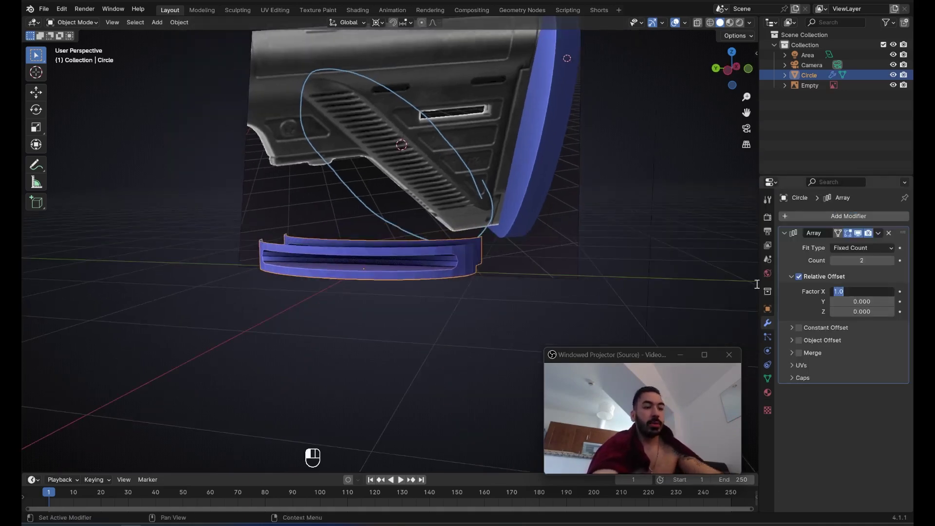
{"action": "type", "text": "0"}
{"action": "key", "text": "Return"}
{"action": "left_click", "coordinate": [868, 311]}
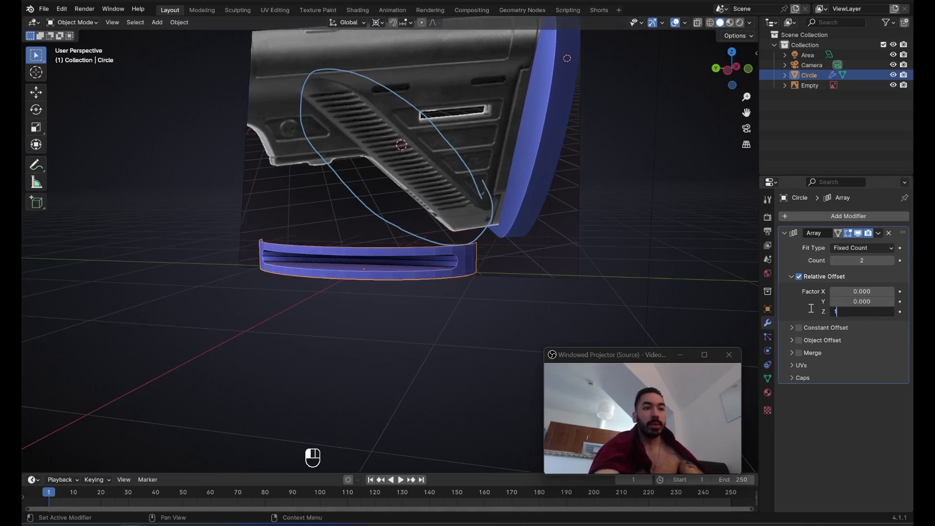
{"action": "type", "text": "1"}
{"action": "key", "text": "Return"}
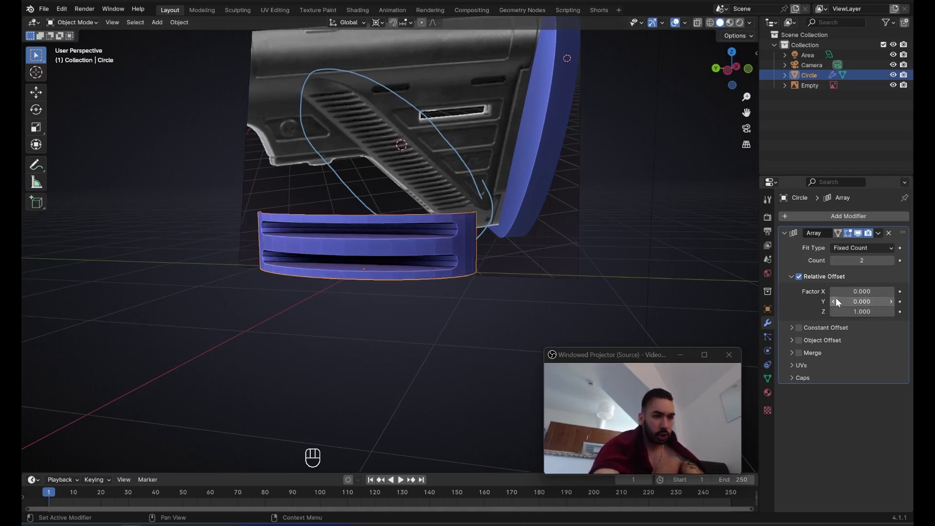
Set the array's count to 16
{"action": "middle_click_drag", "start_coordinate": [578, 282], "coordinate": [506, 271]}
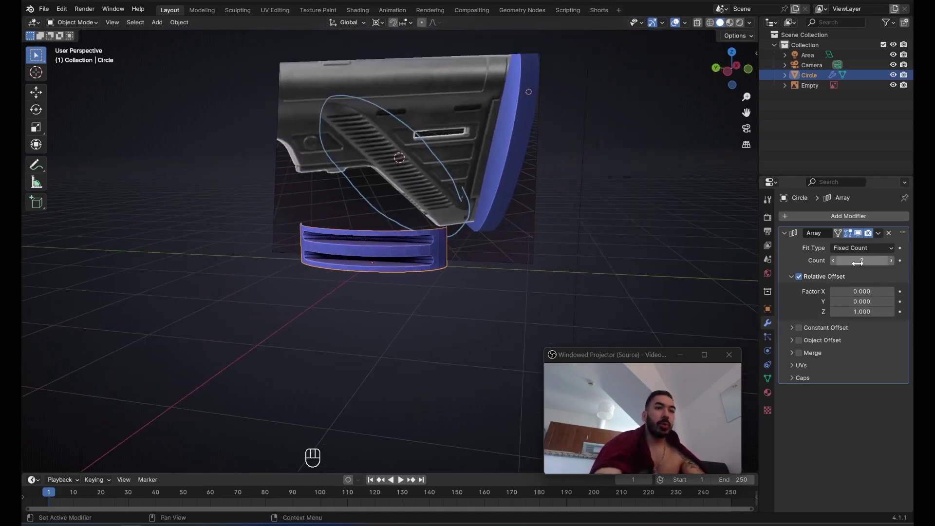
{"action": "left_click", "coordinate": [859, 260]}
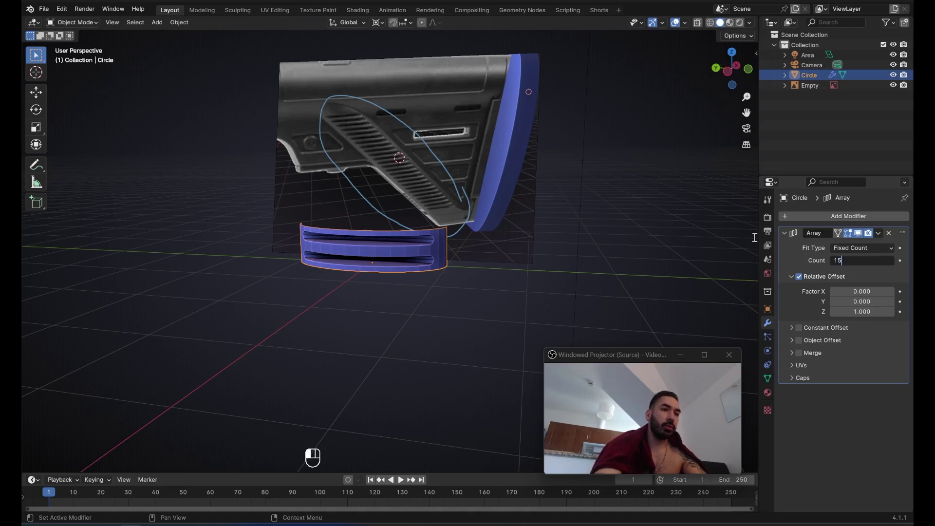
{"action": "key", "text": "ctrl+a"}
{"action": "type", "text": "16"}
{"action": "key", "text": "Return"}
{"action": "scroll", "coordinate": [507, 222], "scroll_direction": "down", "scroll_amount": 4}
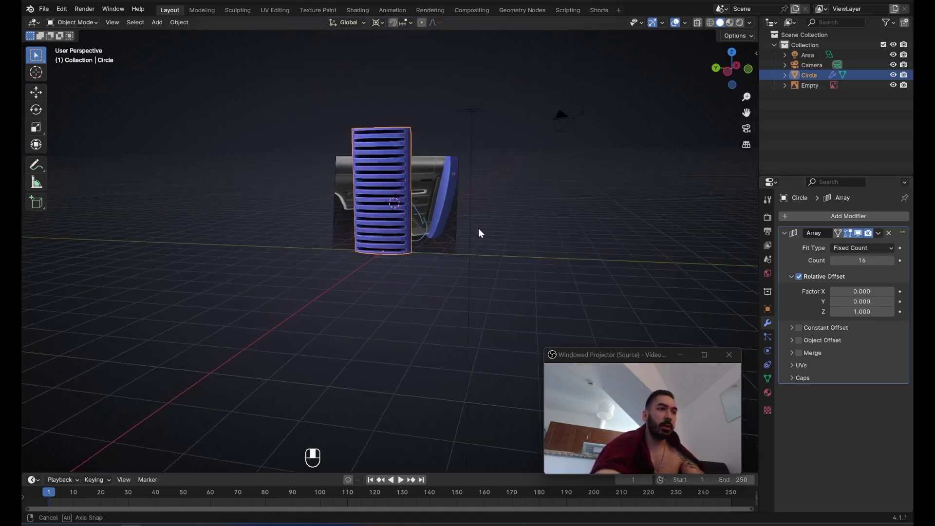
Set the array's count to 32
{"action": "middle_click_drag", "start_coordinate": [478, 228], "coordinate": [324, 200]}
{"action": "left_click", "coordinate": [865, 260]}
{"action": "type", "text": "32"}
{"action": "key", "text": "Return"}
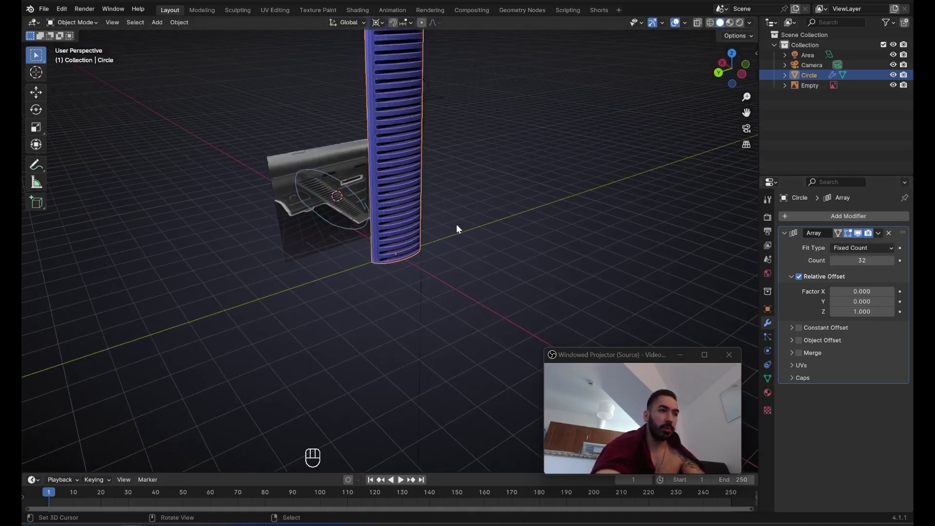
Move the reference image about 8.7 m along X, away from the arrayed strip
{"action": "scroll", "coordinate": [457, 224], "scroll_direction": "down", "scroll_amount": 2}
{"action": "middle_click_drag", "start_coordinate": [459, 235], "coordinate": [475, 268], "text": "shift"}
{"action": "scroll", "coordinate": [434, 253], "scroll_direction": "up", "scroll_amount": 2}
{"action": "scroll", "coordinate": [434, 259], "scroll_direction": "down", "scroll_amount": 1}
{"action": "left_click", "coordinate": [375, 227]}
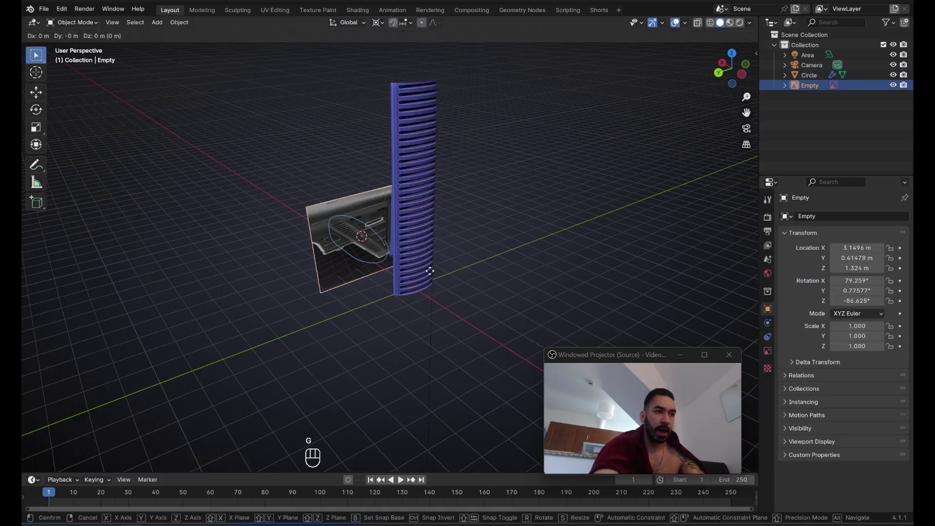
{"action": "key", "text": "g"}
{"action": "key", "text": "x"}
{"action": "left_click", "coordinate": [288, 213]}
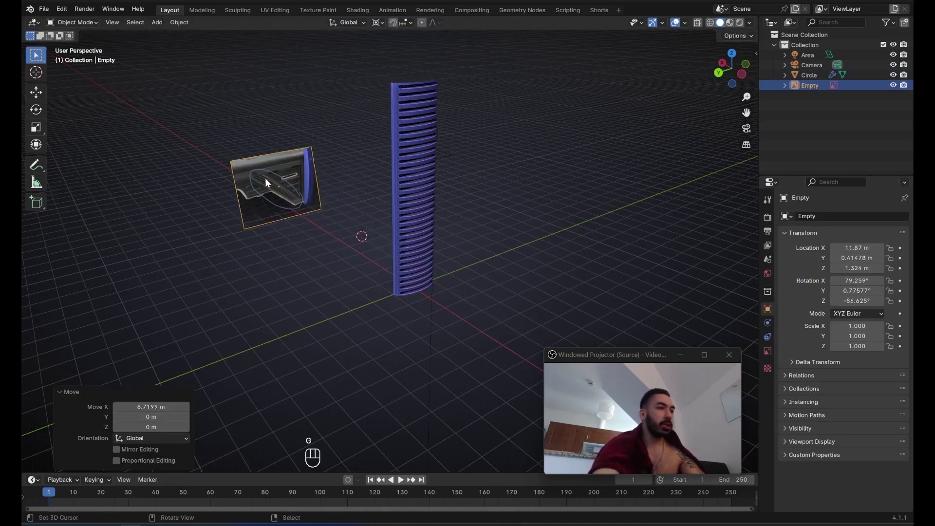
Examine the arrayed strip and check which part of its mesh is editable in Edit Mode
{"action": "left_click", "coordinate": [393, 162]}
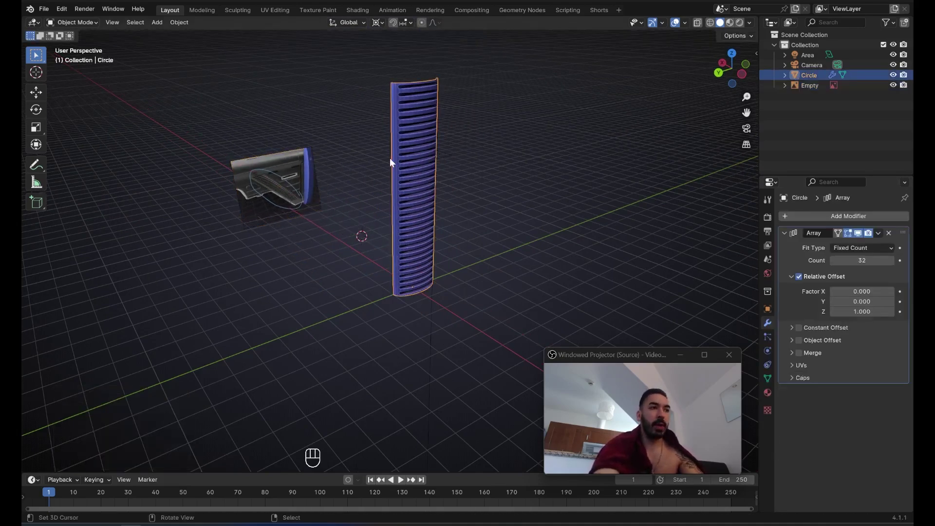
{"action": "middle_click_drag", "start_coordinate": [390, 157], "coordinate": [381, 183]}
{"action": "key", "text": "1"}
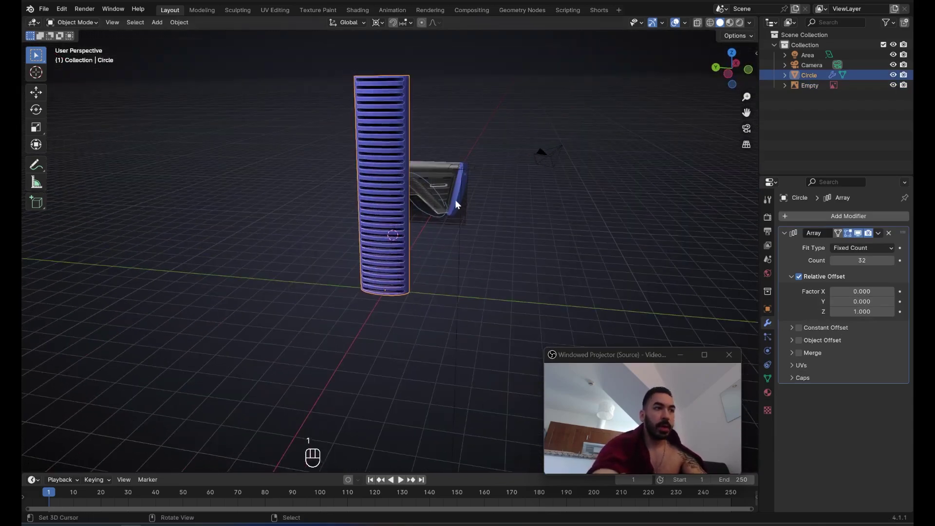
{"action": "middle_click_drag", "start_coordinate": [546, 223], "coordinate": [786, 259], "text": "shift"}
{"action": "scroll", "coordinate": [398, 209], "scroll_direction": "up", "scroll_amount": 2}
{"action": "left_click", "coordinate": [878, 234]}
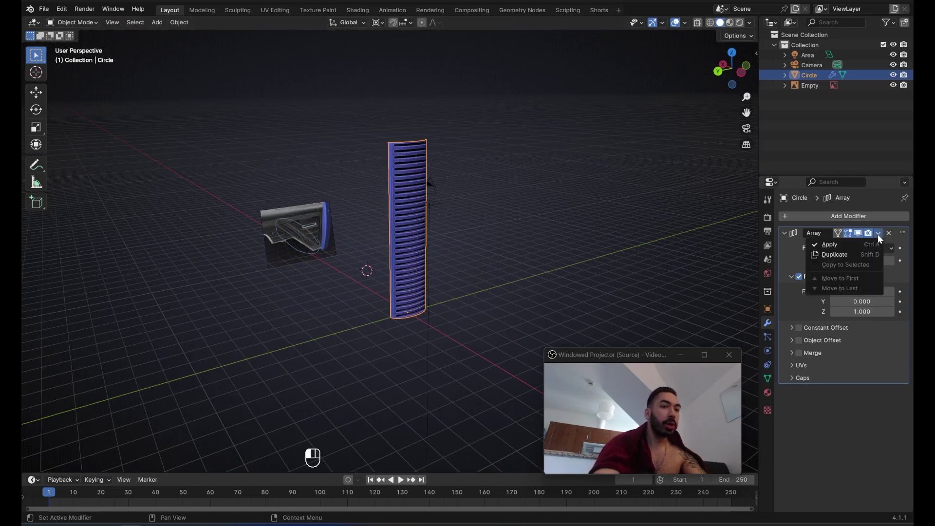
{"action": "scroll", "coordinate": [440, 249], "scroll_direction": "up", "scroll_amount": 4}
{"action": "key", "text": "Tab"}
{"action": "key", "text": "a"}
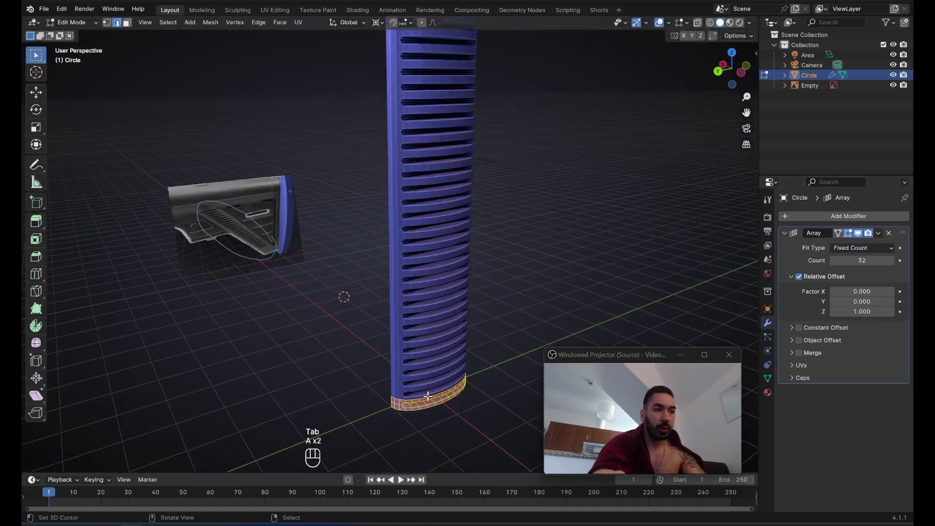
{"action": "scroll", "coordinate": [402, 280], "scroll_direction": "down", "scroll_amount": 2}
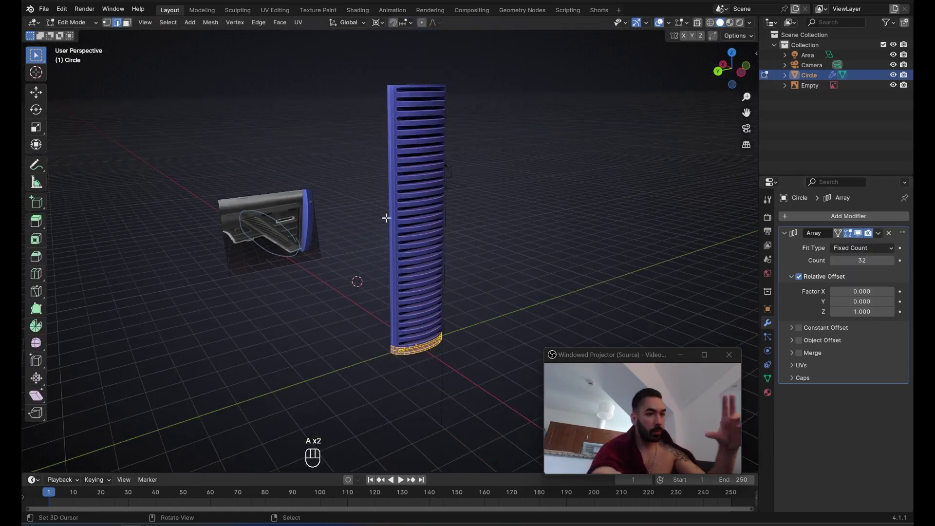
{"action": "scroll", "coordinate": [462, 247], "scroll_direction": "up", "scroll_amount": 2}
{"action": "key", "text": "Tab"}
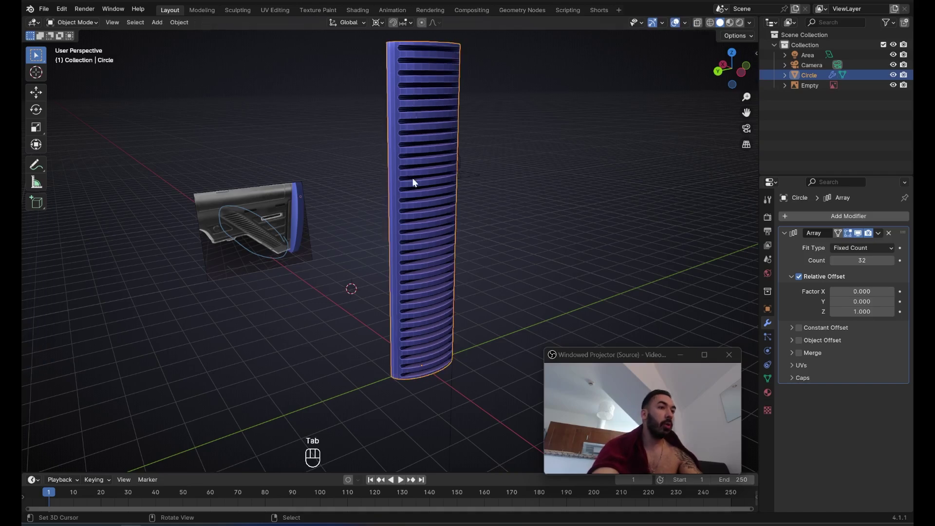
{"action": "key", "text": "Tab"}
{"action": "key", "text": "a"}
{"action": "key", "text": "a"}
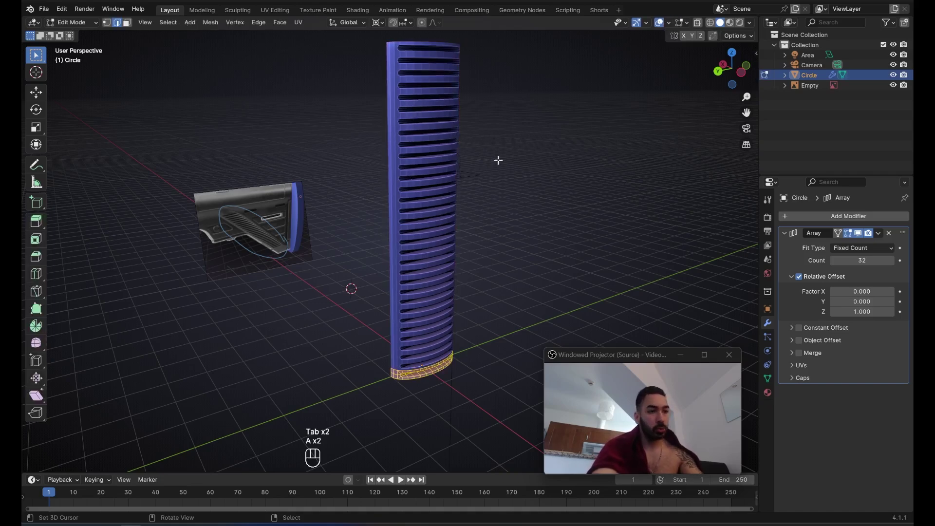
{"action": "key", "text": "Tab"}
Apply the Array modifier to the ribbed strip and open the resulting mesh in Edit Mode
{"action": "left_click", "coordinate": [878, 233]}
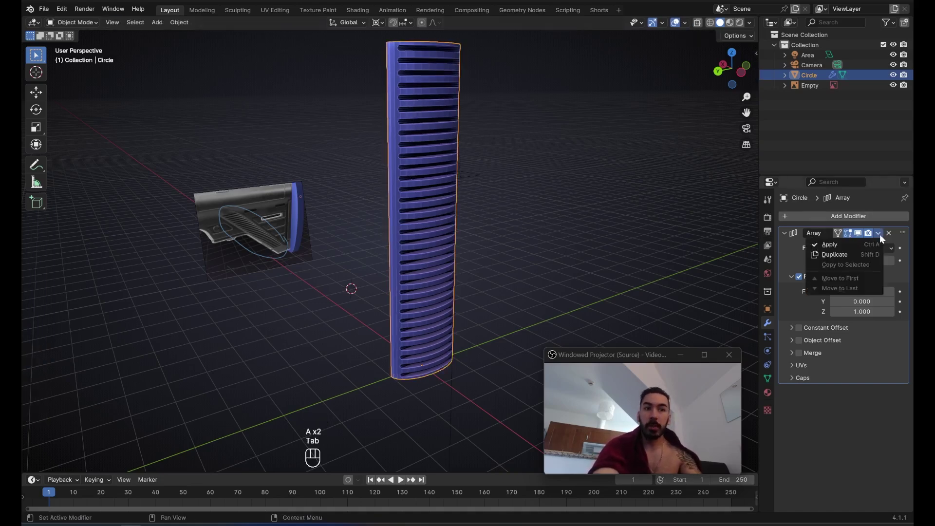
{"action": "left_click", "coordinate": [854, 244]}
{"action": "middle_click_drag", "start_coordinate": [409, 252], "coordinate": [365, 240]}
{"action": "key", "text": "Tab"}
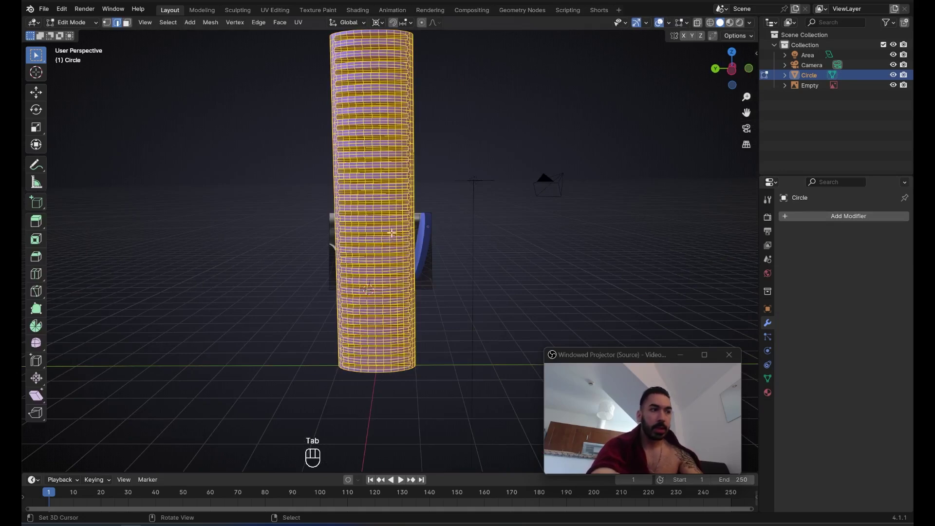
Try to move a horizontal edge loop on the seam between two neighbouring strip segments
{"action": "key", "text": "a"}
{"action": "scroll", "coordinate": [396, 209], "scroll_direction": "up", "scroll_amount": 2}
{"action": "middle_click_drag", "start_coordinate": [375, 163], "coordinate": [410, 171]}
{"action": "scroll", "coordinate": [410, 172], "scroll_direction": "up", "scroll_amount": 3}
{"action": "key", "text": "a"}
{"action": "key", "text": "2"}
{"action": "left_click", "coordinate": [391, 171], "text": "alt"}
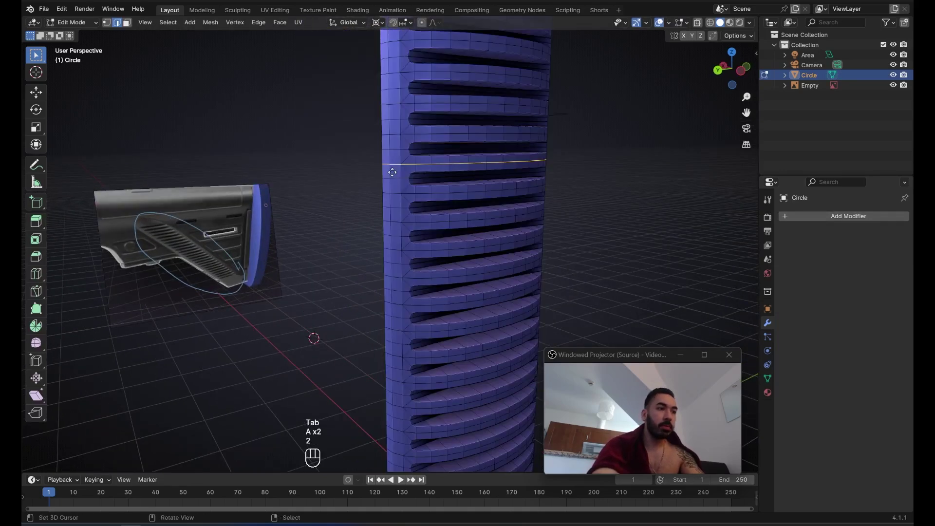
{"action": "key", "text": "g"}
{"action": "right_click", "coordinate": [424, 168]}
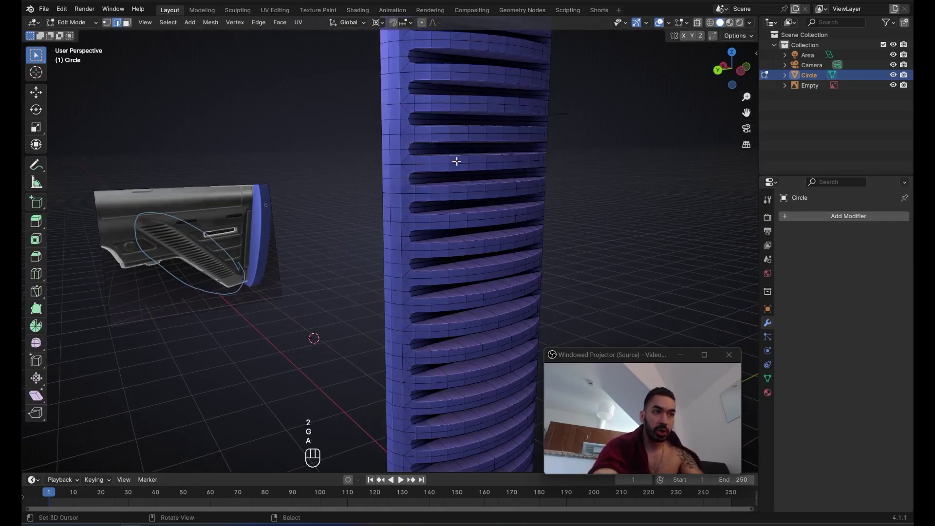
Merge all of the strip's vertices by distance at 0.0001 m and return to Object Mode
{"action": "key", "text": "a"}
{"action": "scroll", "coordinate": [457, 160], "scroll_direction": "down", "scroll_amount": 2}
{"action": "key", "text": "m"}
{"action": "left_click", "coordinate": [455, 190]}
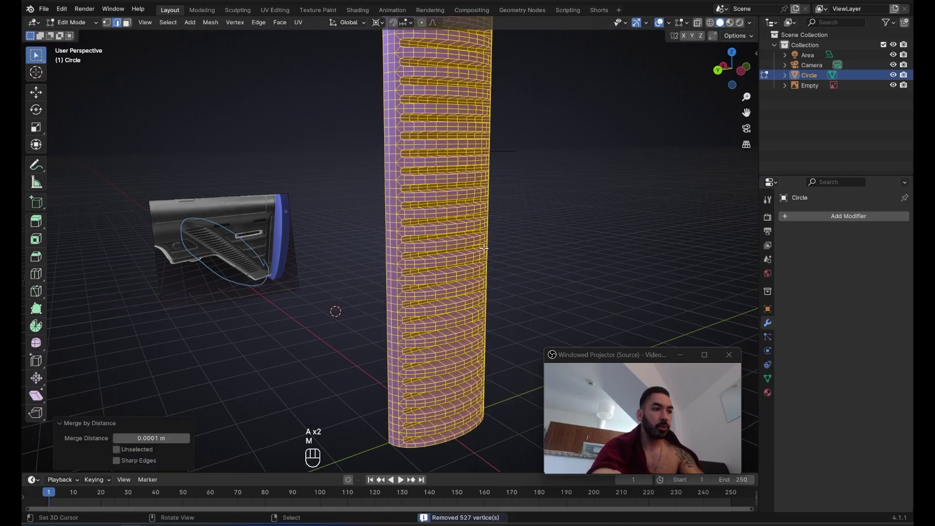
{"action": "scroll", "coordinate": [454, 234], "scroll_direction": "down", "scroll_amount": 3}
{"action": "middle_click_drag", "start_coordinate": [458, 266], "coordinate": [399, 273]}
{"action": "key", "text": "1"}
{"action": "scroll", "coordinate": [426, 197], "scroll_direction": "up", "scroll_amount": 3}
{"action": "middle_click_drag", "start_coordinate": [413, 242], "coordinate": [465, 221], "text": "shift"}
{"action": "key", "text": "Tab"}
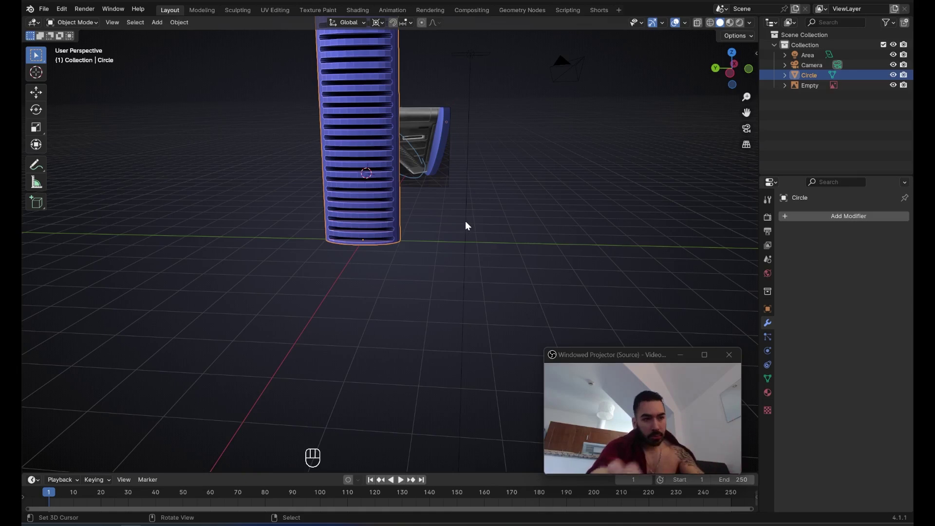
Snap the 3D cursor to the midpoint between the strip's two outermost upper corner vertices and return to Object Mode
{"action": "middle_click_drag", "start_coordinate": [395, 74], "coordinate": [353, 207], "text": "ctrl"}
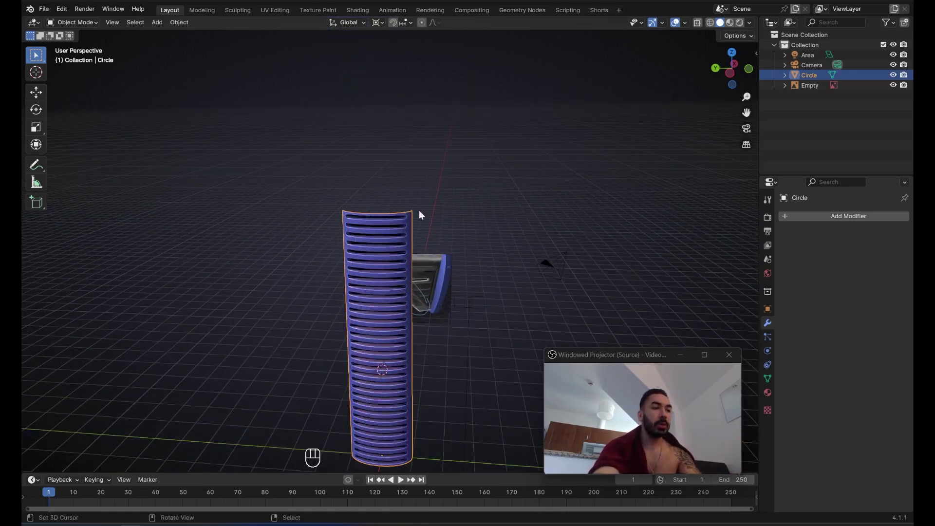
{"action": "middle_click_drag", "start_coordinate": [419, 211], "coordinate": [498, 212]}
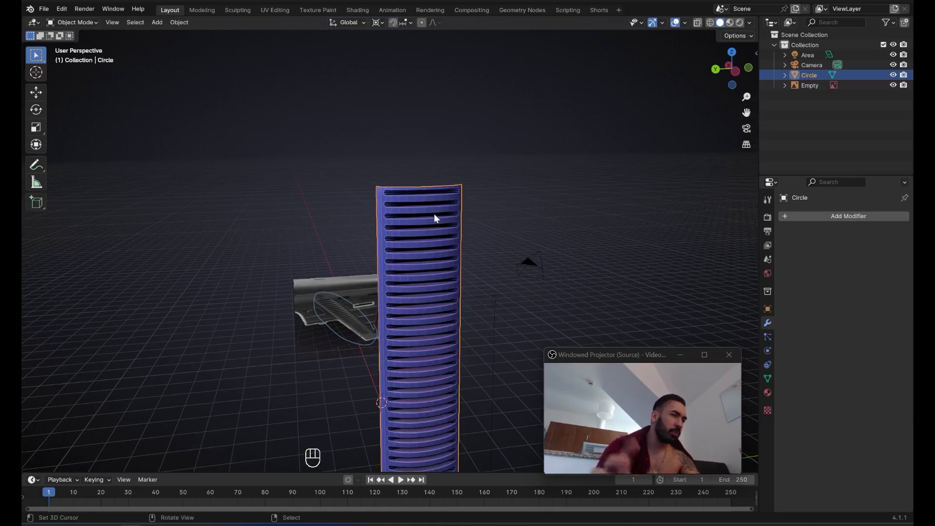
{"action": "mouse_move", "coordinate": [434, 214]}
{"action": "middle_mouse_down"}
{"action": "mouse_move", "coordinate": [480, 257]}
{"action": "mouse_move", "coordinate": [452, 227]}
{"action": "mouse_move", "coordinate": [416, 221]}
{"action": "mouse_move", "coordinate": [430, 230]}
{"action": "middle_mouse_up"}
{"action": "key", "text": "Tab"}
{"action": "right_click", "coordinate": [431, 232]}
{"action": "scroll", "coordinate": [415, 221], "scroll_direction": "up", "scroll_amount": 1}
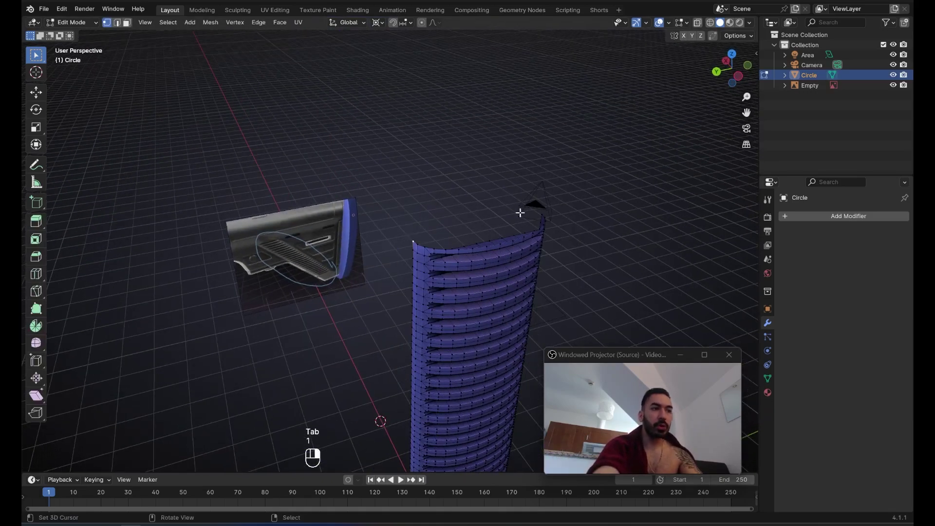
{"action": "middle_click_drag", "start_coordinate": [574, 207], "coordinate": [387, 216]}
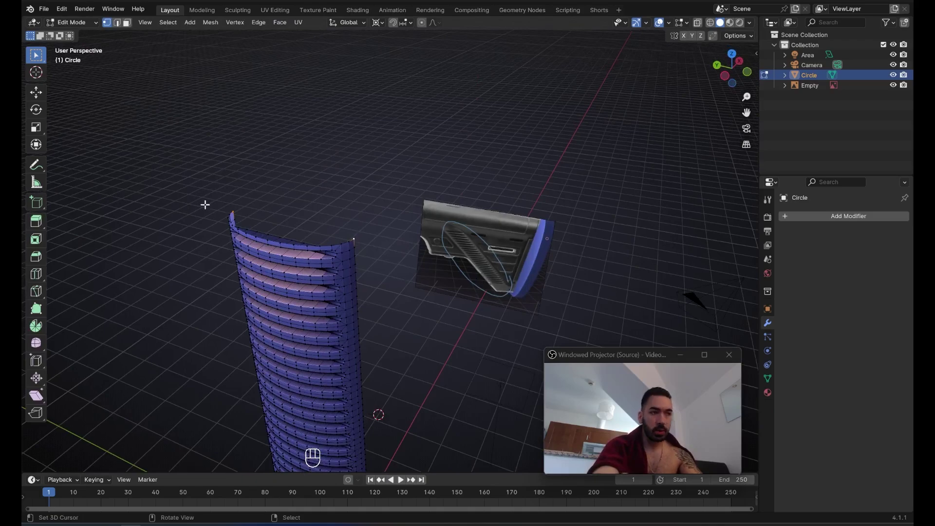
{"action": "key", "text": "shift+s"}
{"action": "left_click", "coordinate": [463, 245]}
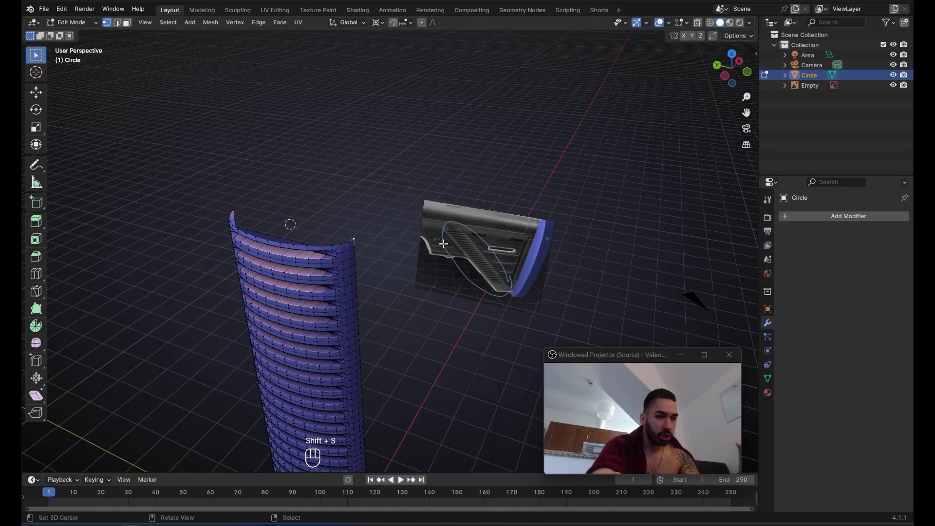
{"action": "middle_click_drag", "start_coordinate": [407, 233], "coordinate": [532, 211]}
{"action": "key", "text": "Tab"}
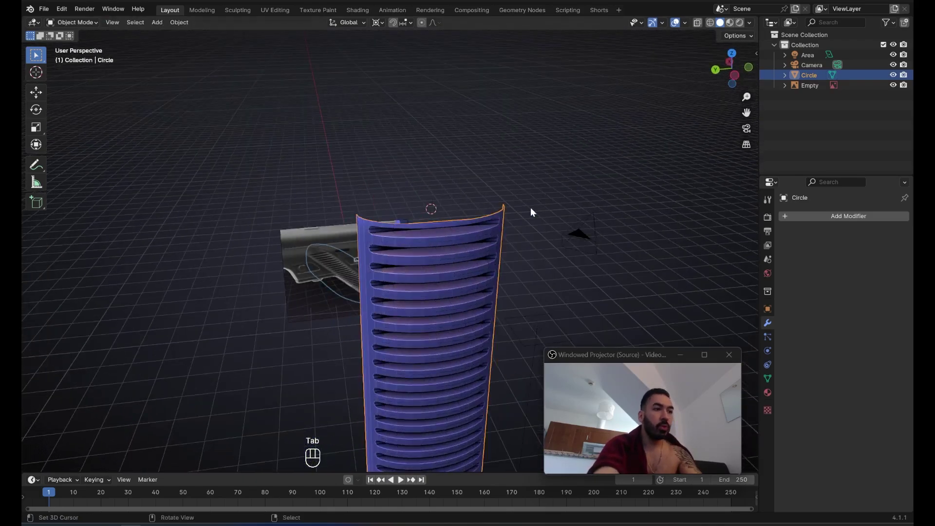
Add a 2 m cube at the 3D cursor on the upper end of the strip
{"action": "key", "text": "shift+a"}
{"action": "mouse_move", "coordinate": [531, 208]}
{"action": "left_click", "coordinate": [568, 218]}
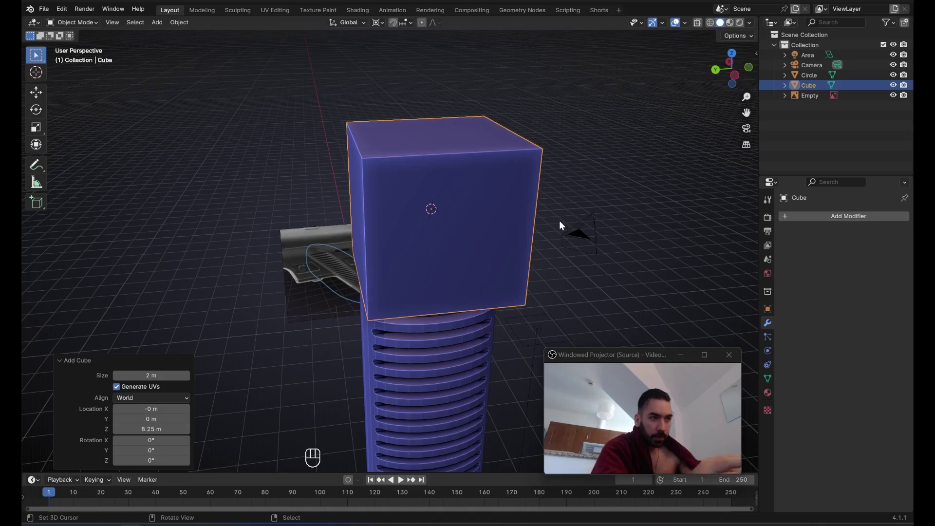
Try a 1 m radius UV sphere with 32 segments and 16 rings beside the cube, and delete it
{"action": "scroll", "coordinate": [487, 197], "scroll_direction": "down", "scroll_amount": 4}
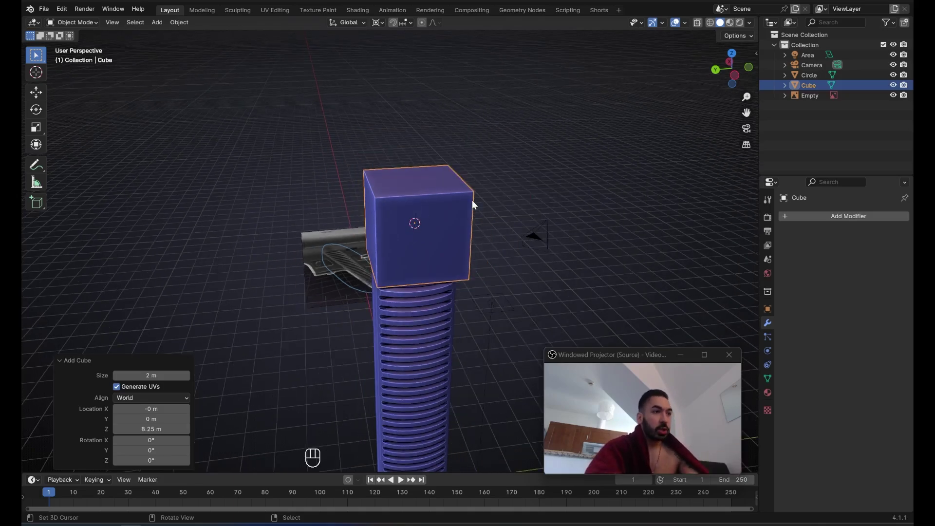
{"action": "key", "text": "shift+a"}
{"action": "mouse_move", "coordinate": [469, 201]}
{"action": "left_click", "coordinate": [521, 231]}
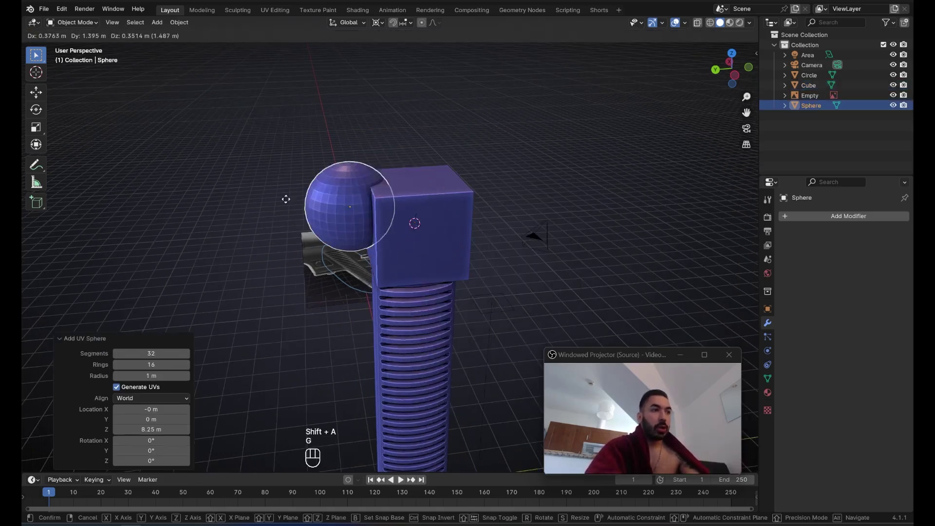
{"action": "key", "text": "g"}
{"action": "left_click", "coordinate": [190, 161]}
{"action": "key", "text": "Tab"}
{"action": "middle_click_drag", "start_coordinate": [191, 161], "coordinate": [265, 246]}
{"action": "key", "text": "Tab"}
{"action": "key", "text": "x"}
{"action": "left_click", "coordinate": [232, 259]}
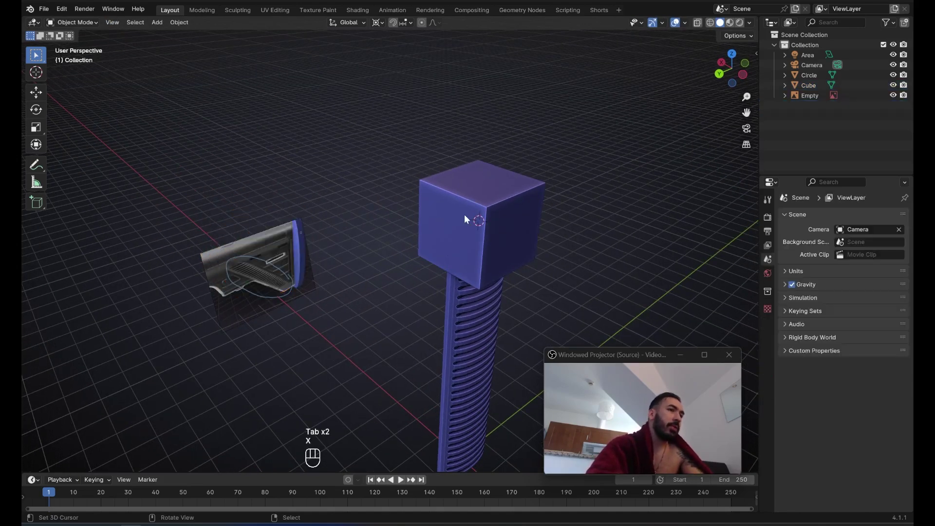
Add a level 3 Subdivision modifier to the cube at the upper end of the strip
{"action": "right_click", "coordinate": [463, 214]}
{"action": "middle_click_drag", "start_coordinate": [429, 233], "coordinate": [399, 228]}
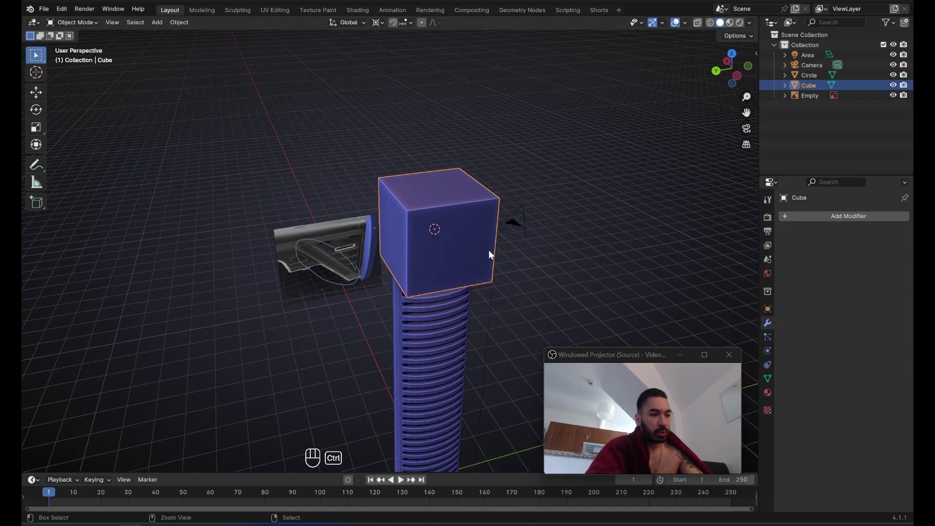
{"action": "key", "text": "ctrl+3"}
{"action": "middle_click_drag", "start_coordinate": [456, 237], "coordinate": [487, 210]}
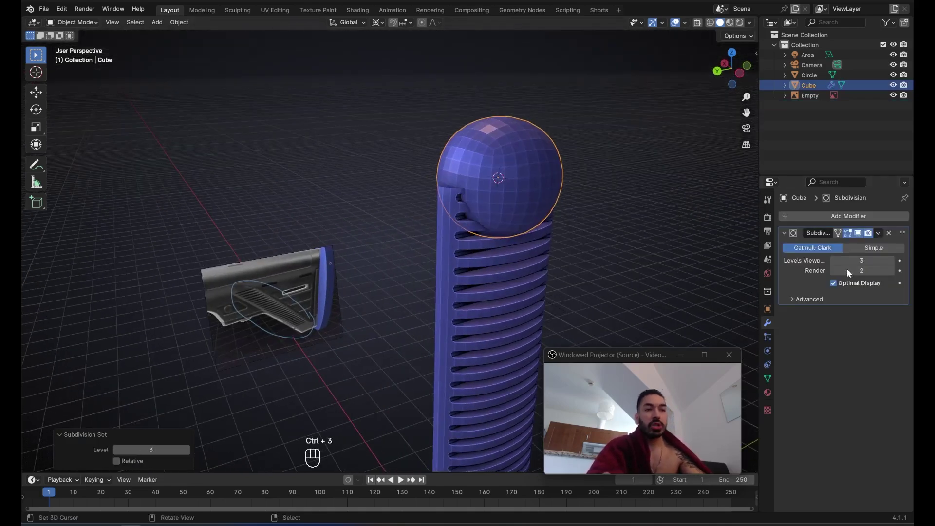
Examine how the subdivided cube and its cage fit the strip's upper end in solid and wireframe shading
{"action": "middle_click_drag", "start_coordinate": [493, 252], "coordinate": [450, 254]}
{"action": "key", "text": "z"}
{"action": "middle_click_drag", "start_coordinate": [374, 173], "coordinate": [360, 156]}
{"action": "key", "text": "z"}
{"action": "key", "text": "Tab"}
{"action": "key", "text": "2"}
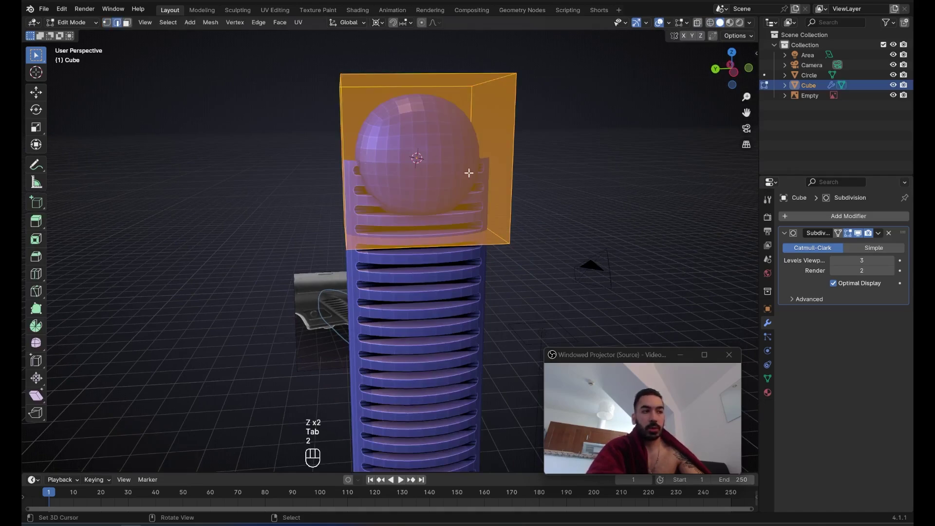
{"action": "middle_click_drag", "start_coordinate": [469, 173], "coordinate": [358, 209]}
{"action": "key", "text": "z"}
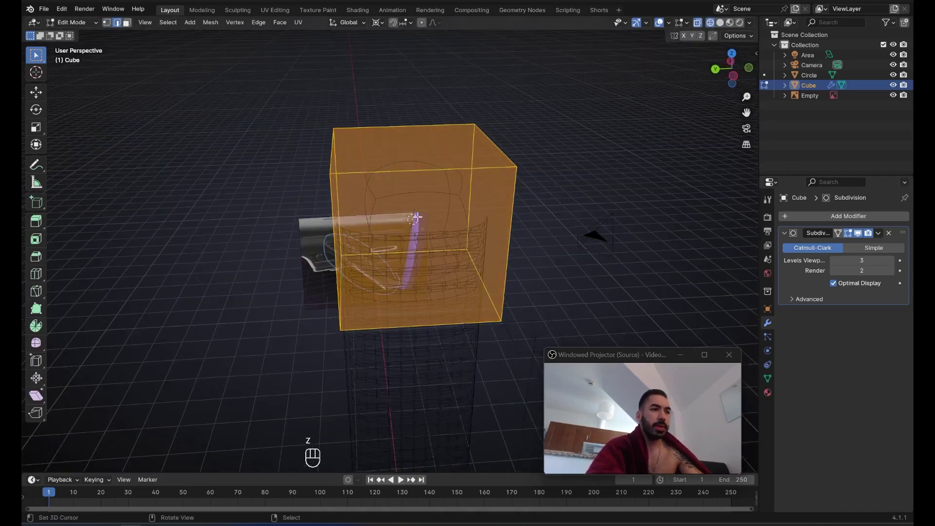
{"action": "key", "text": "z"}
{"action": "key", "text": "Tab"}
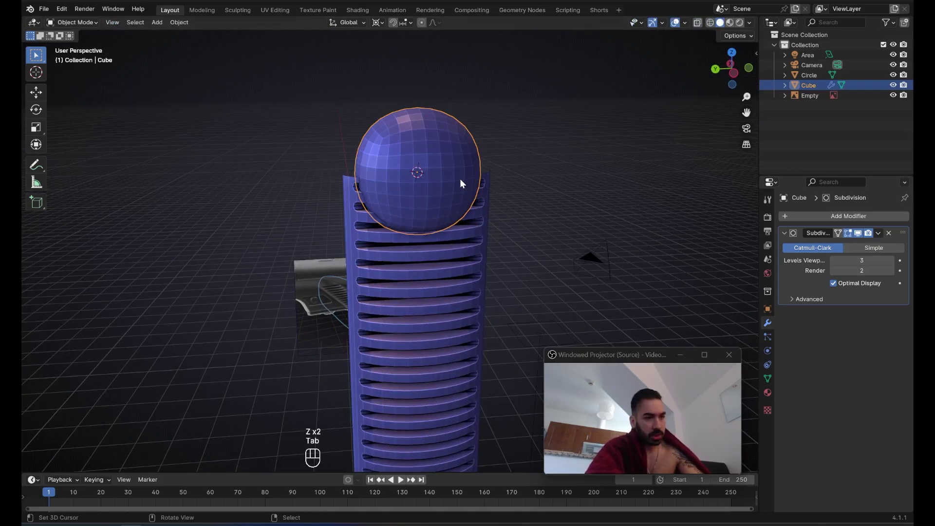
Inspect the ribbed strip's mesh in wireframe Edit Mode around its upper edge
{"action": "middle_click_drag", "start_coordinate": [461, 183], "coordinate": [436, 267]}
{"action": "left_click", "coordinate": [435, 267]}
{"action": "key", "text": "z"}
{"action": "key", "text": "Tab"}
{"action": "key", "text": "2"}
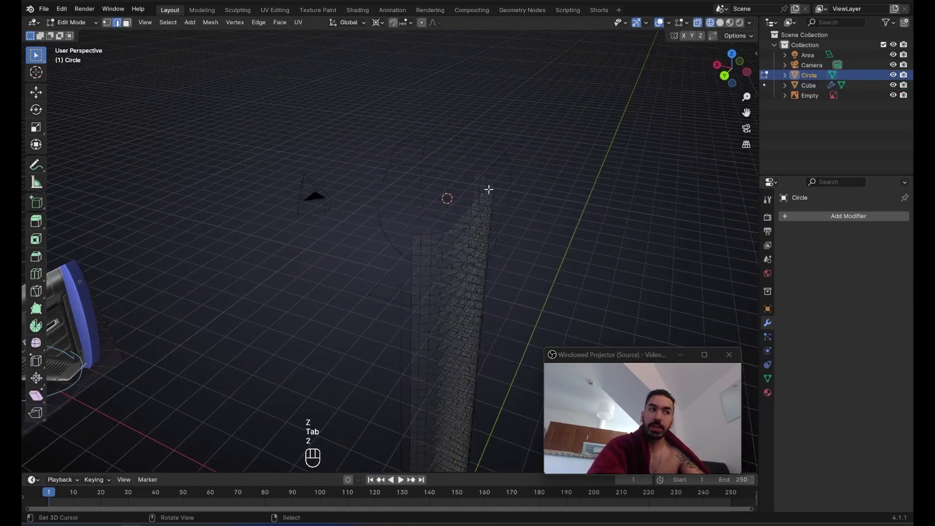
{"action": "mouse_move", "coordinate": [489, 190]}
{"action": "middle_mouse_down"}
{"action": "mouse_move", "coordinate": [463, 344]}
{"action": "mouse_move", "coordinate": [459, 184]}
{"action": "mouse_move", "coordinate": [440, 192]}
{"action": "mouse_move", "coordinate": [452, 227]}
{"action": "mouse_move", "coordinate": [428, 215]}
{"action": "middle_mouse_up"}
{"action": "key", "text": "Tab"}
{"action": "key", "text": "z"}
Apply the Subdivision modifier to the cube and check its mesh in Edit Mode
{"action": "left_click", "coordinate": [459, 200]}
{"action": "left_click", "coordinate": [878, 232]}
{"action": "left_click", "coordinate": [866, 241]}
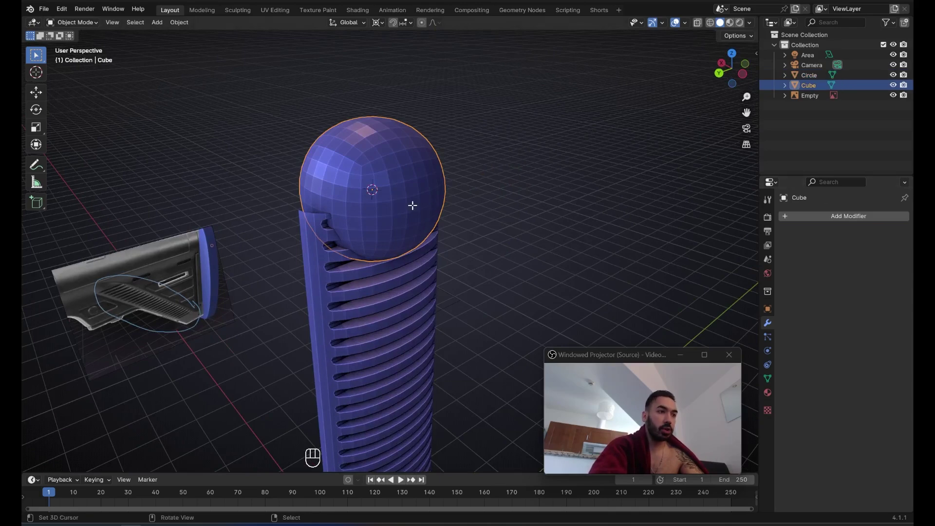
{"action": "key", "text": "Tab"}
{"action": "key", "text": "Tab"}
Try a spherical Cast modifier on the rounded cube with factors 1 and -4.99, and remove the modifier
{"action": "left_click", "coordinate": [802, 216]}
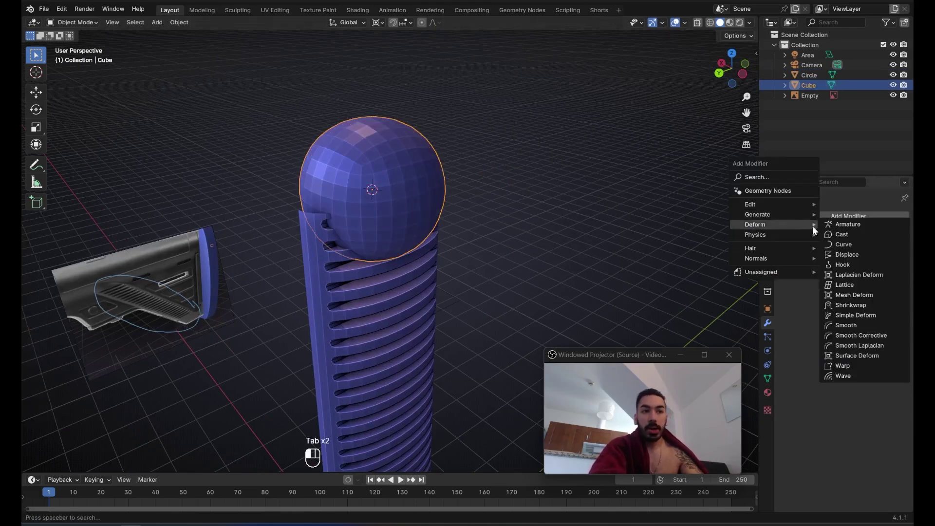
{"action": "left_click", "coordinate": [827, 235]}
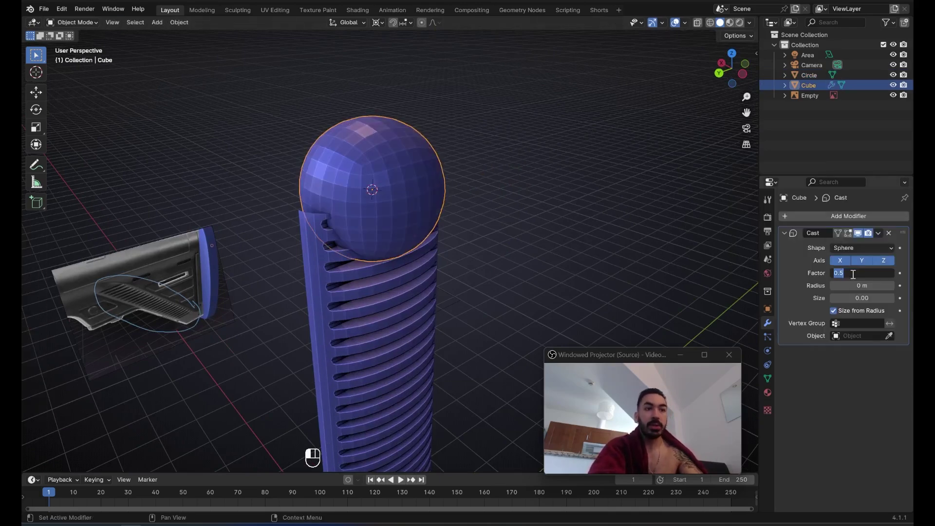
{"action": "left_click", "coordinate": [804, 274]}
{"action": "middle_click_drag", "start_coordinate": [409, 171], "coordinate": [424, 209]}
{"action": "scroll", "coordinate": [475, 242], "scroll_direction": "up", "scroll_amount": 2}
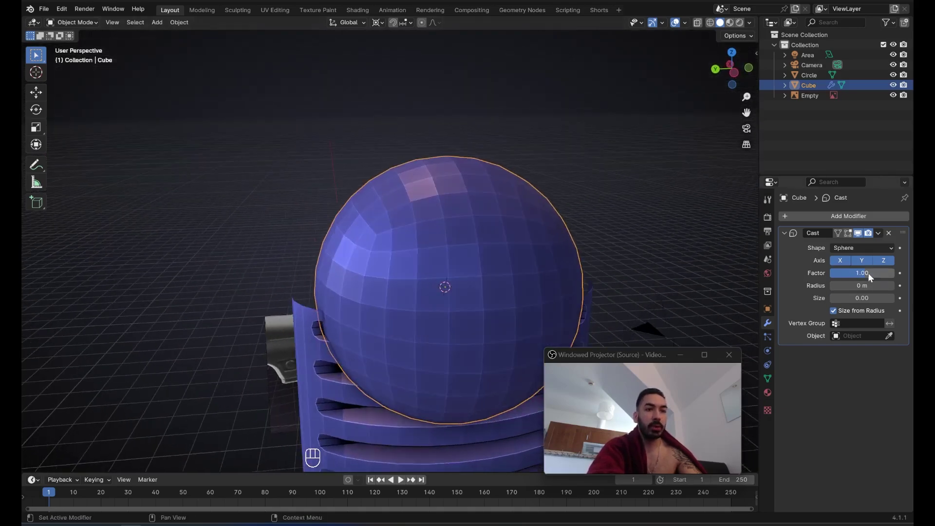
{"action": "left_click_drag", "start_coordinate": [868, 272], "coordinate": [130, 277]}
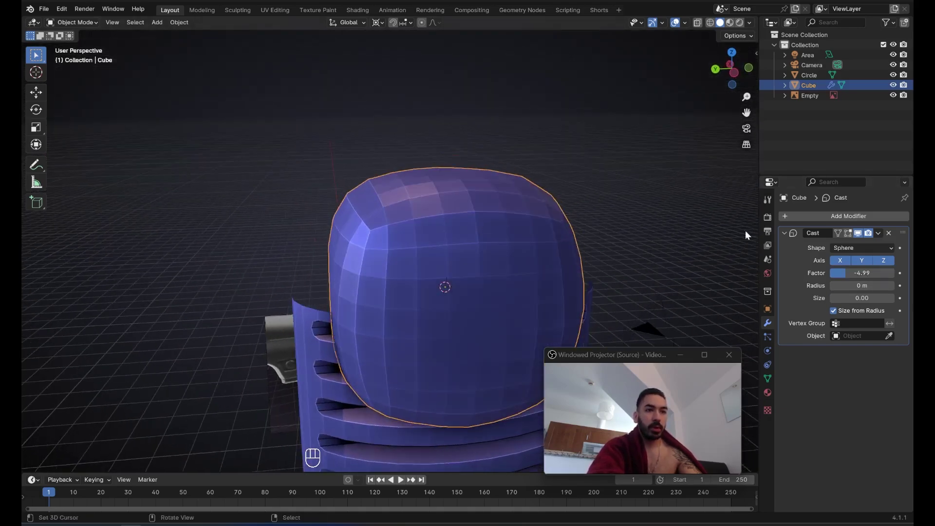
{"action": "left_click", "coordinate": [886, 231]}
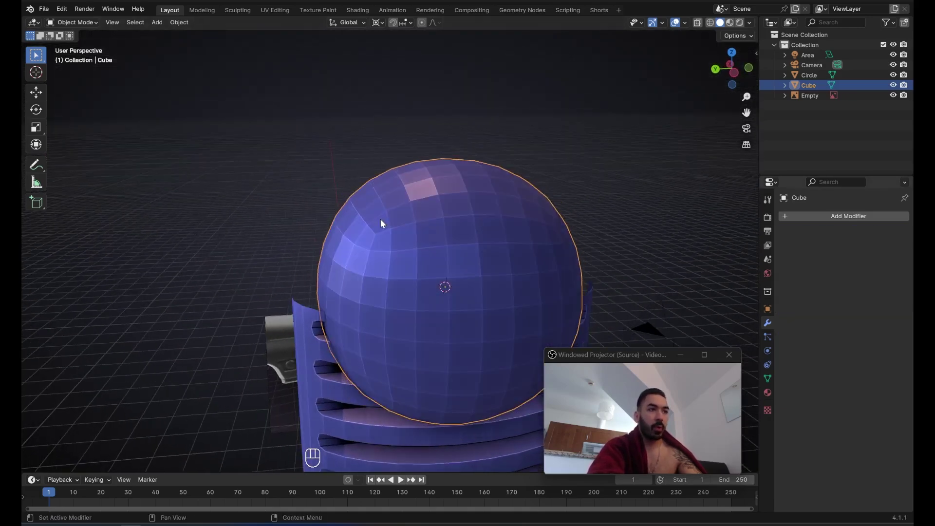
Add a spherical Cast modifier with factor 1 to the rounded cube and apply it
{"action": "left_click", "coordinate": [820, 217]}
{"action": "mouse_move", "coordinate": [779, 220]}
{"action": "left_click", "coordinate": [707, 232]}
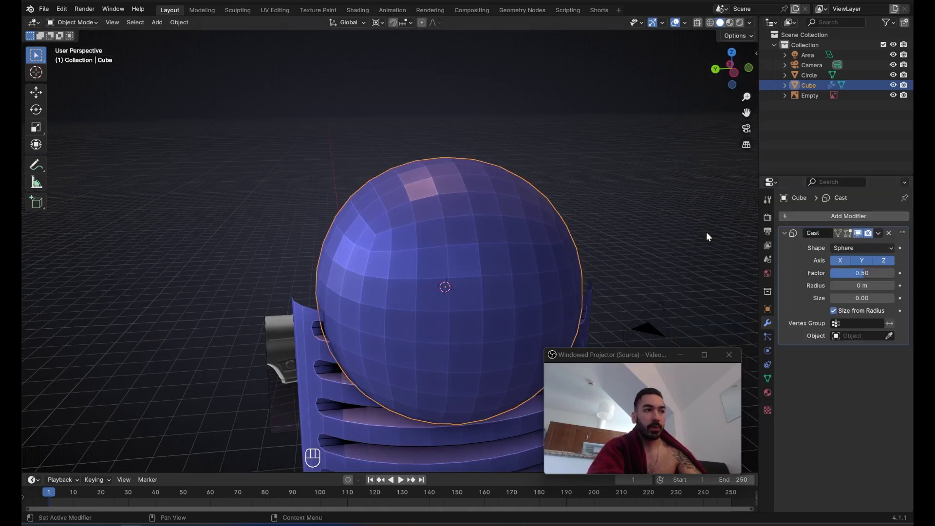
{"action": "type", "text": "1"}
{"action": "key", "text": "Return"}
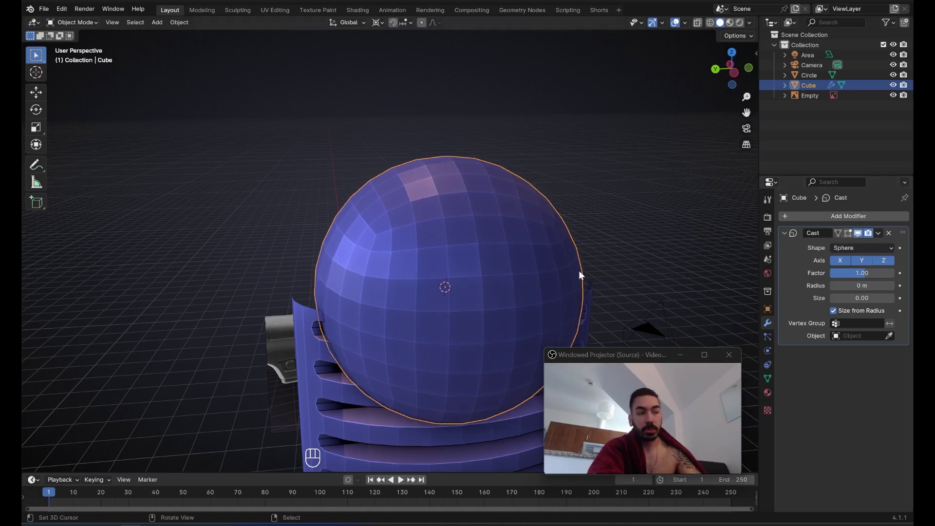
{"action": "left_click", "coordinate": [878, 234]}
{"action": "left_click", "coordinate": [860, 245]}
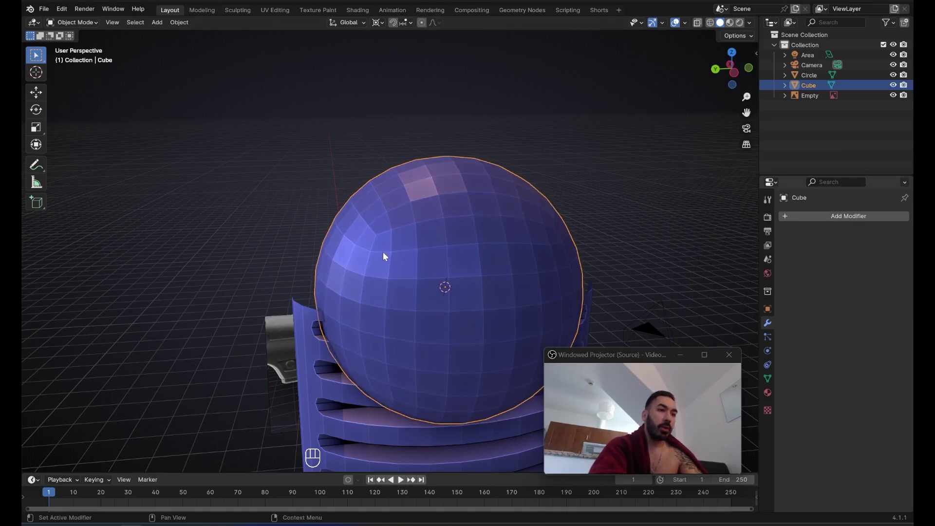
Scale the sphere's whole mesh uniformly by about 1.167 in top view to meet the strip's outer curve
{"action": "middle_click_drag", "start_coordinate": [383, 252], "coordinate": [405, 259]}
{"action": "key", "text": "KP_7"}
{"action": "key", "text": "Tab"}
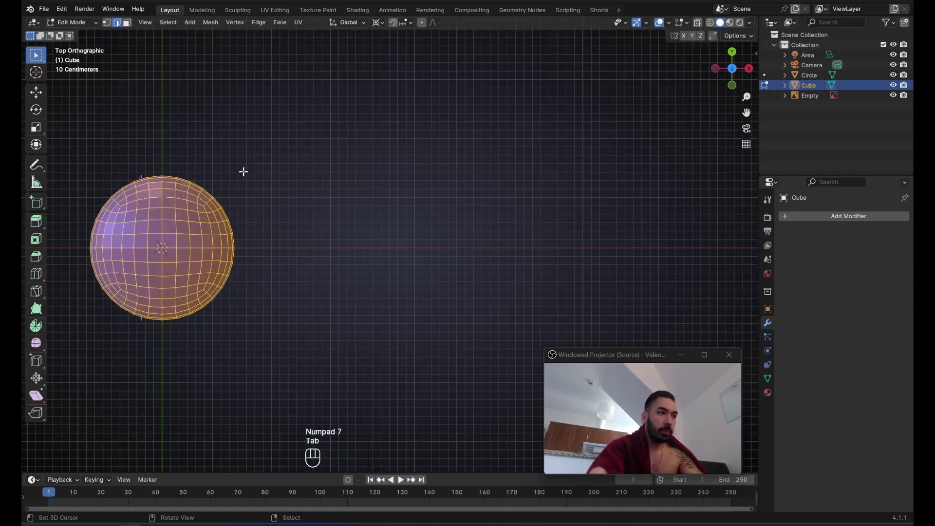
{"action": "scroll", "coordinate": [439, 207], "scroll_direction": "up", "scroll_amount": 3}
{"action": "key", "text": "z"}
{"action": "scroll", "coordinate": [354, 199], "scroll_direction": "up", "scroll_amount": 3}
{"action": "middle_click_drag", "start_coordinate": [287, 180], "coordinate": [396, 252], "text": "shift"}
{"action": "scroll", "coordinate": [397, 252], "scroll_direction": "up", "scroll_amount": 1}
{"action": "key", "text": "s"}
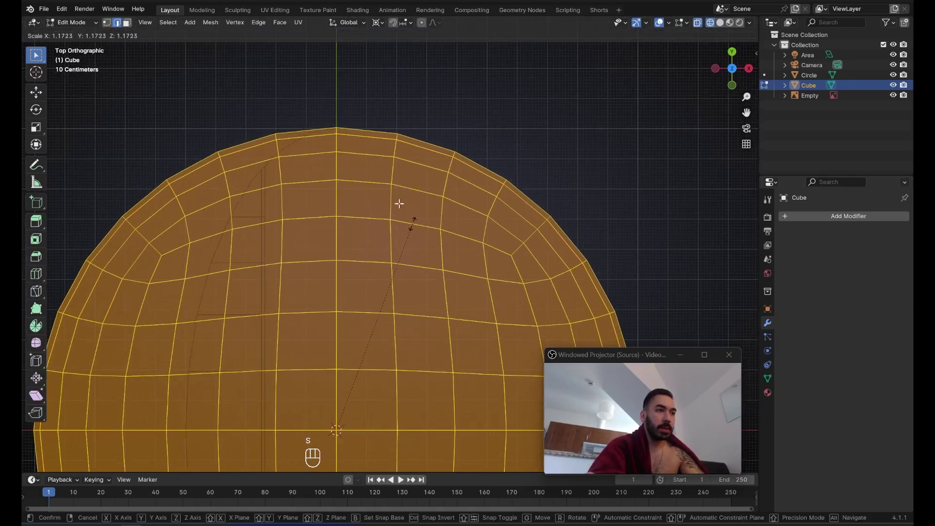
{"action": "right_click", "coordinate": [399, 203]}
{"action": "middle_click_drag", "start_coordinate": [392, 206], "coordinate": [418, 267], "text": "shift"}
{"action": "scroll", "coordinate": [403, 272], "scroll_direction": "up", "scroll_amount": 4}
{"action": "key", "text": "s"}
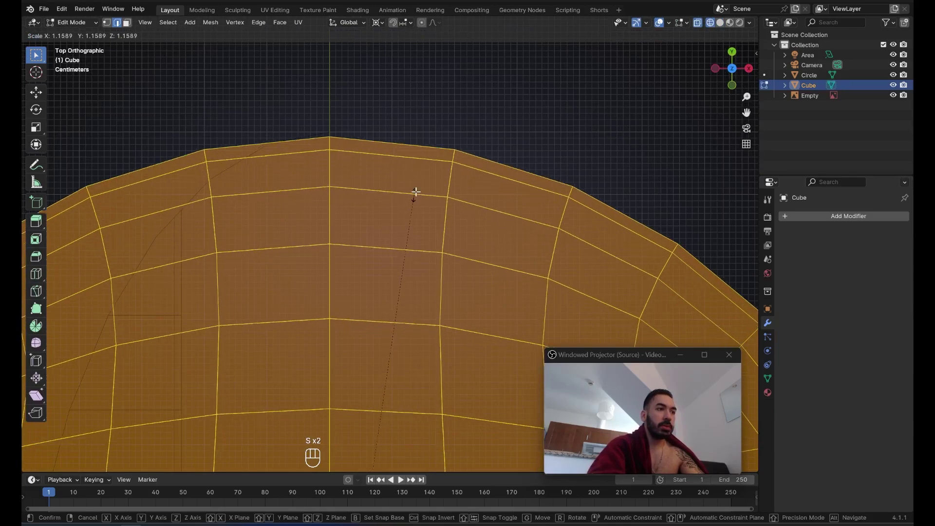
{"action": "left_click", "coordinate": [416, 194]}
Snap the sphere's mesh and the 3D cursor to a common centre, and enlarge the mesh by about 1.001 in top view
{"action": "middle_click_drag", "start_coordinate": [426, 340], "coordinate": [385, 235]}
{"action": "scroll", "coordinate": [384, 234], "scroll_direction": "down", "scroll_amount": 6}
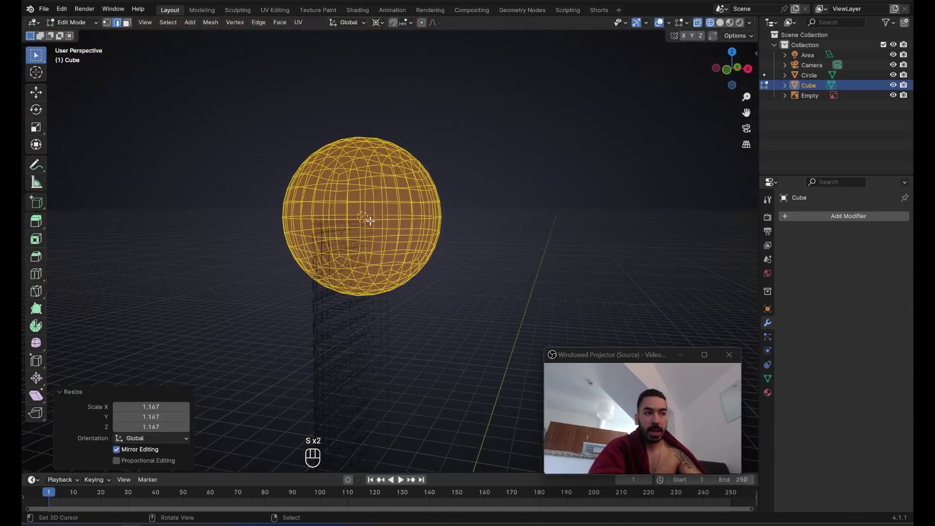
{"action": "key", "text": "shift+s"}
{"action": "left_click", "coordinate": [466, 248]}
{"action": "middle_click_drag", "start_coordinate": [354, 95], "coordinate": [409, 164]}
{"action": "key", "text": "KP_7"}
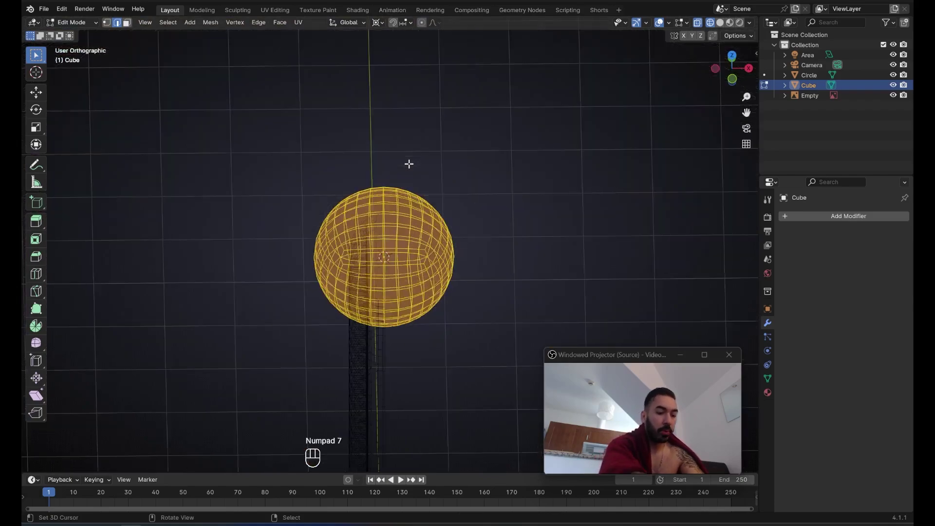
{"action": "scroll", "coordinate": [448, 250], "scroll_direction": "up", "scroll_amount": 12}
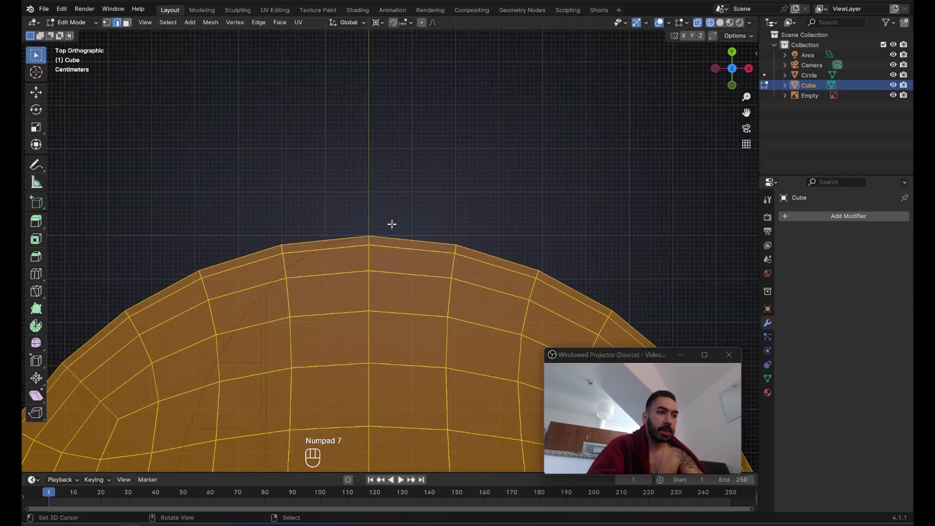
{"action": "scroll", "coordinate": [383, 259], "scroll_direction": "up", "scroll_amount": 4}
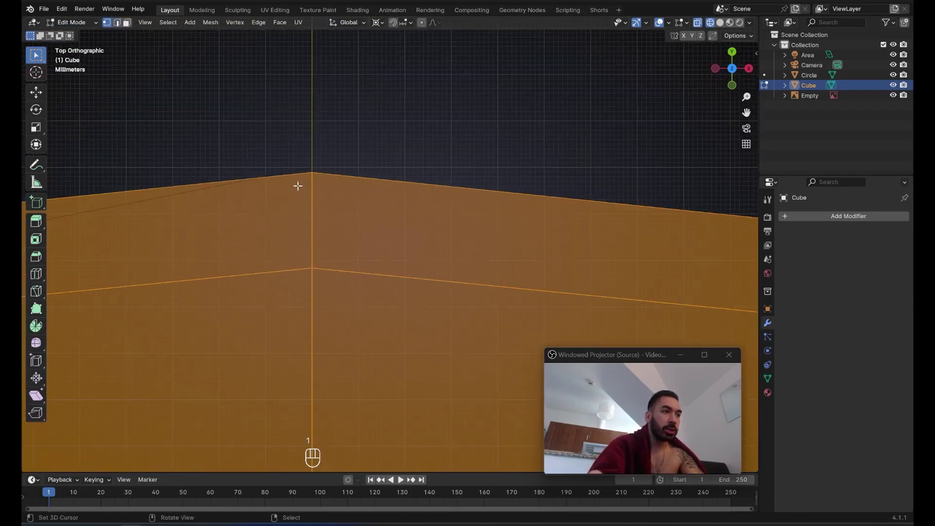
{"action": "scroll", "coordinate": [389, 211], "scroll_direction": "up", "scroll_amount": 2}
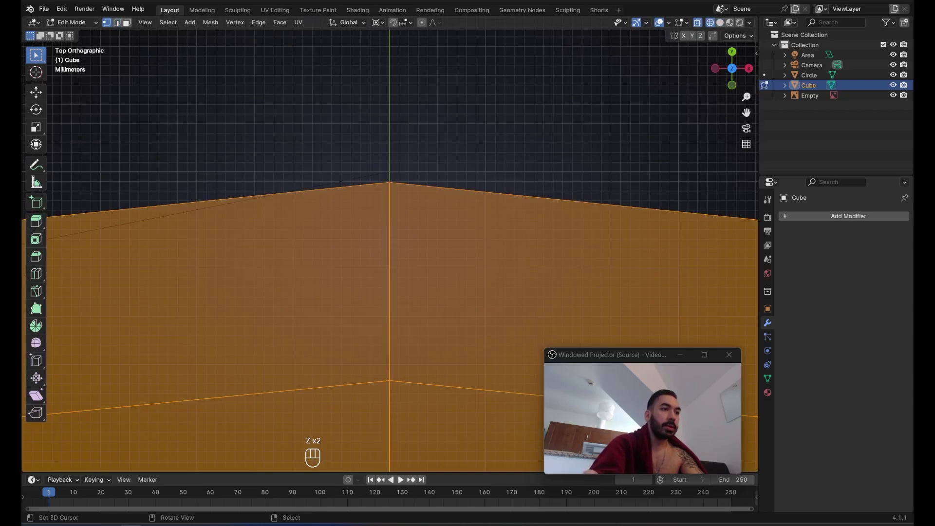
{"action": "key", "text": "s"}
{"action": "left_click", "coordinate": [399, 121]}
Fine-tune the sphere's uniform scale by a tiny amount so its outermost vertex meets the end of the strip's curve
{"action": "middle_click_drag", "start_coordinate": [407, 158], "coordinate": [405, 254], "text": "shift"}
{"action": "scroll", "coordinate": [461, 208], "scroll_direction": "up", "scroll_amount": 2}
{"action": "scroll", "coordinate": [459, 200], "scroll_direction": "up", "scroll_amount": 4}
{"action": "scroll", "coordinate": [502, 190], "scroll_direction": "up", "scroll_amount": 3}
{"action": "key", "text": "s"}
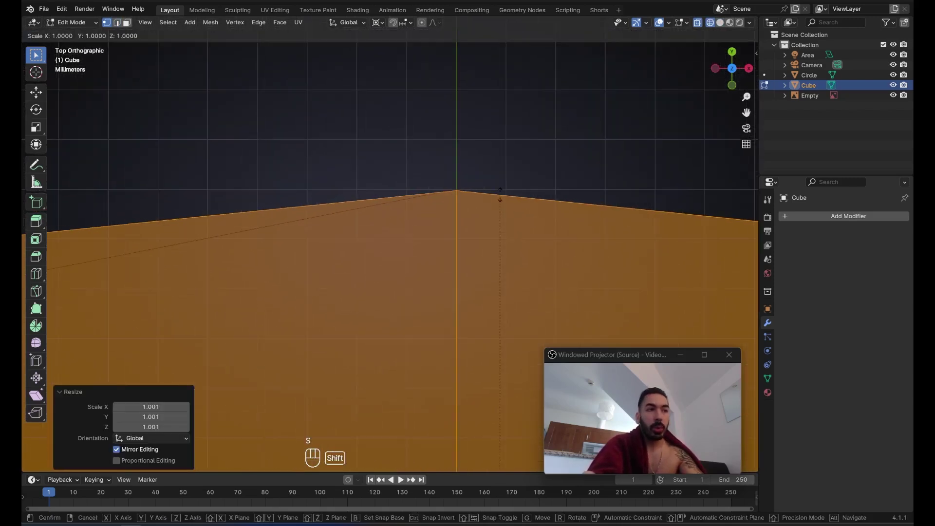
{"action": "right_click", "coordinate": [499, 174], "text": "shift"}
{"action": "key", "text": "s"}
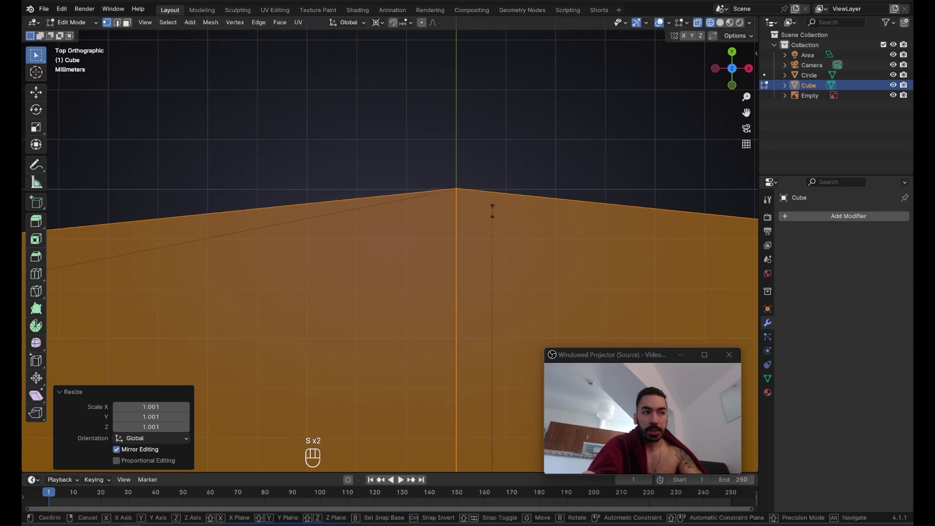
{"action": "left_click", "coordinate": [493, 221], "text": "shift"}
{"action": "scroll", "coordinate": [473, 200], "scroll_direction": "up", "scroll_amount": 2}
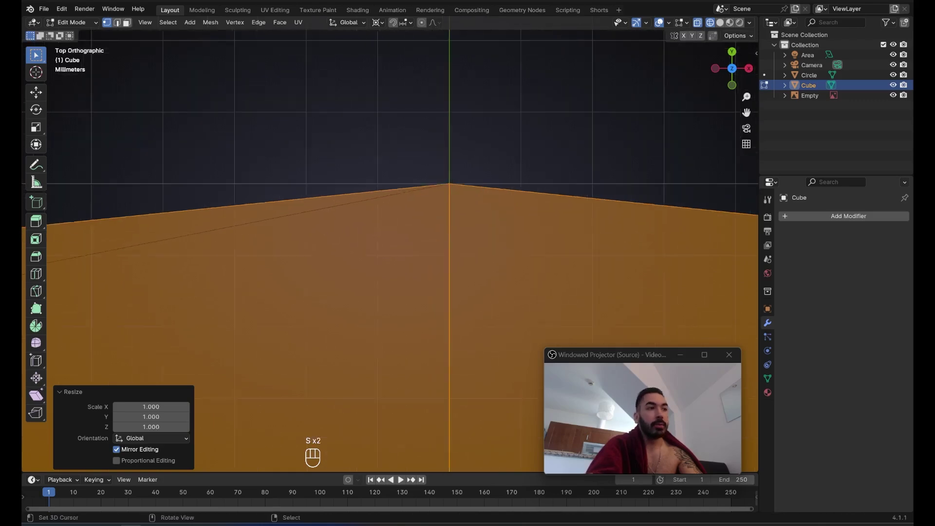
{"action": "key", "text": "s"}
{"action": "key", "text": "Escape"}
{"action": "scroll", "coordinate": [465, 221], "scroll_direction": "down", "scroll_amount": 4}
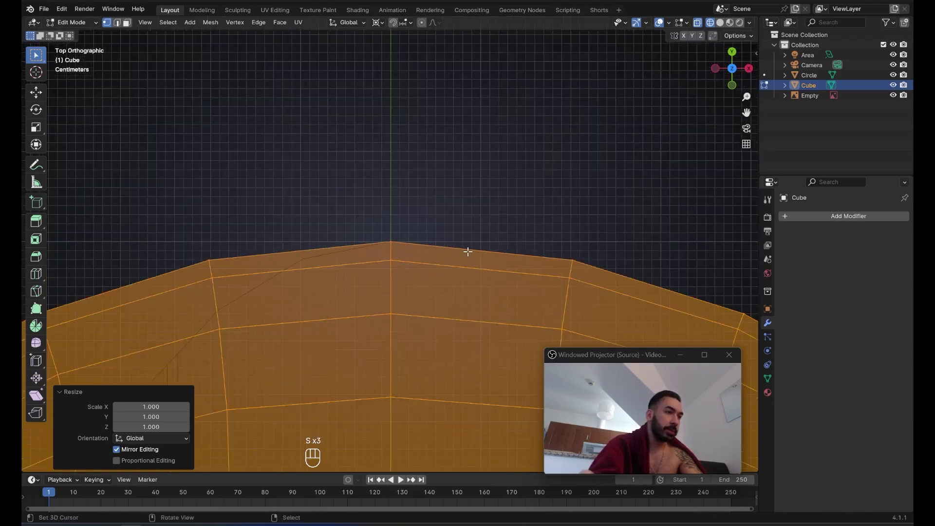
Scale the sphere's mesh down along X only, so its profile follows the strip's shallow curve
{"action": "scroll", "coordinate": [468, 251], "scroll_direction": "down", "scroll_amount": 3}
{"action": "scroll", "coordinate": [463, 180], "scroll_direction": "up", "scroll_amount": 2}
{"action": "key", "text": "s"}
{"action": "key", "text": "x"}
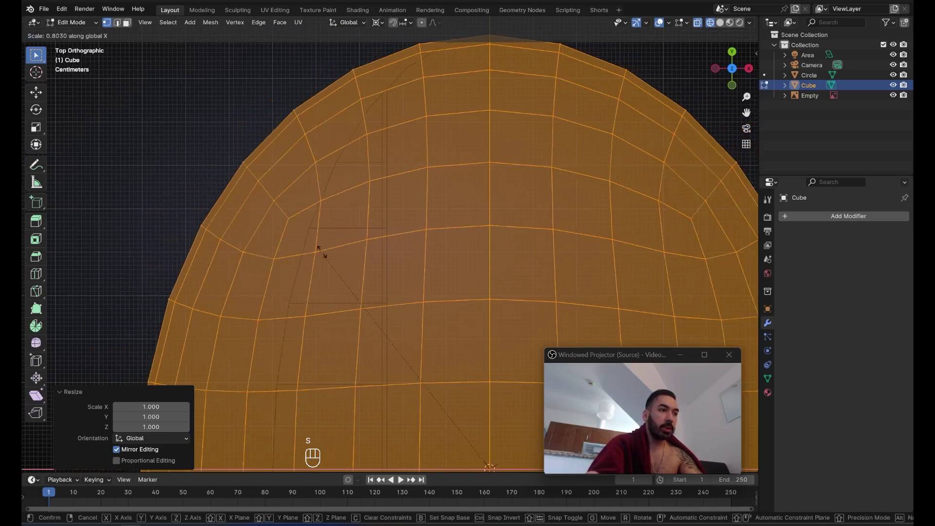
{"action": "left_click", "coordinate": [418, 310]}
{"action": "scroll", "coordinate": [353, 338], "scroll_direction": "down", "scroll_amount": 4}
Box-select the lower half of the flattened sphere and delete it, leaving a dome above the strip
{"action": "middle_click_drag", "start_coordinate": [353, 338], "coordinate": [457, 227]}
{"action": "key", "text": "alt+a"}
{"action": "key", "text": "b"}
{"action": "left_click_drag", "start_coordinate": [314, 203], "coordinate": [595, 323]}
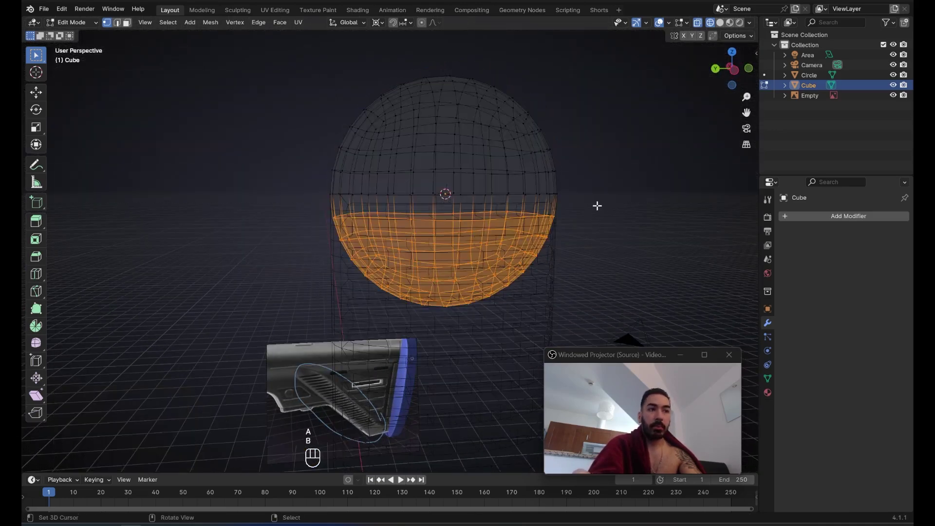
{"action": "key", "text": "x"}
{"action": "left_click", "coordinate": [550, 184]}
{"action": "middle_click_drag", "start_coordinate": [549, 190], "coordinate": [547, 223]}
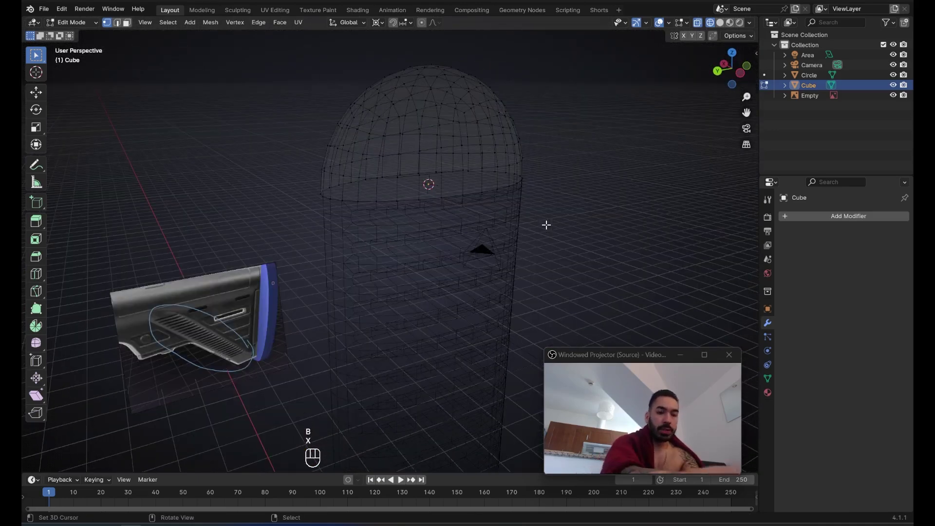
Box-select the half of the dome facing away from the strip in top view and delete it
{"action": "key", "text": "KP_7"}
{"action": "key", "text": "a"}
{"action": "key", "text": "a"}
{"action": "key", "text": "b"}
{"action": "left_click_drag", "start_coordinate": [526, 127], "coordinate": [420, 463]}
{"action": "middle_click_drag", "start_coordinate": [332, 326], "coordinate": [465, 234]}
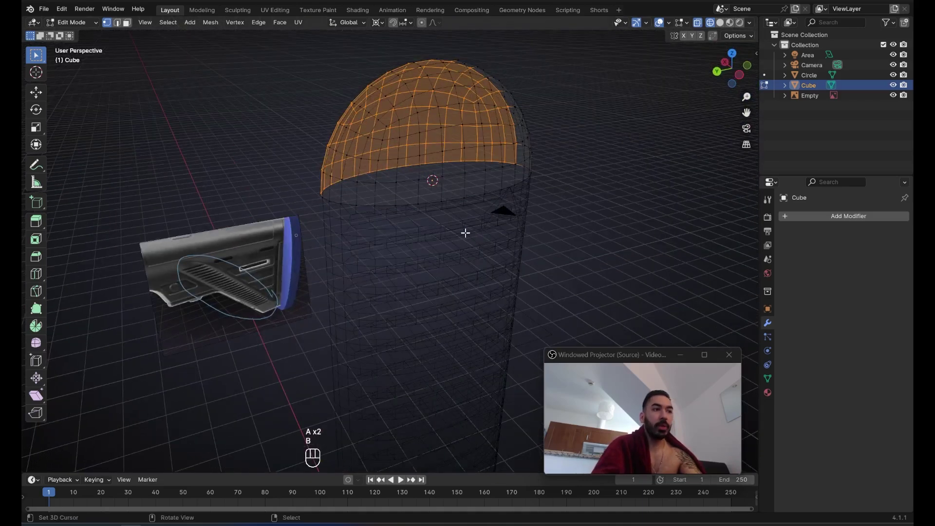
{"action": "key", "text": "alt+z"}
{"action": "key", "text": "x"}
{"action": "left_click", "coordinate": [476, 191]}
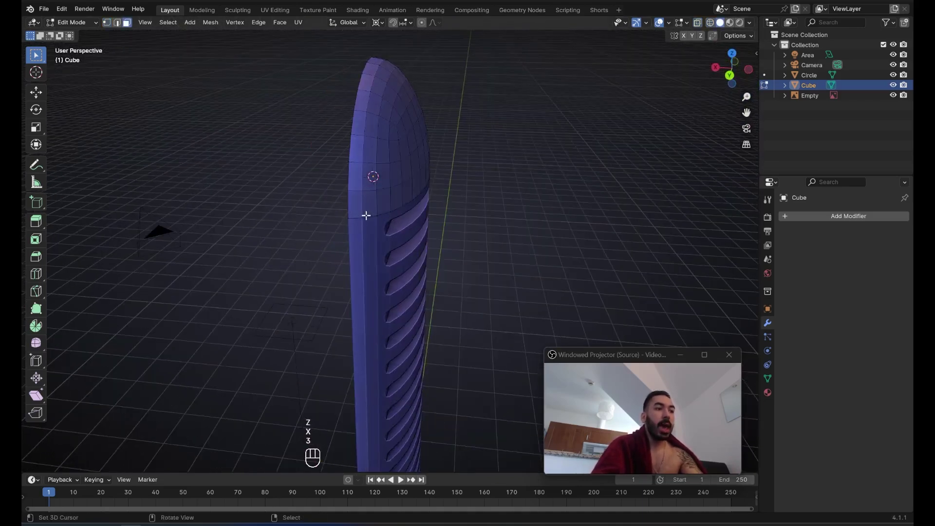
Delete the vertices of the dome's lowest edge loop to open a gap above the strip
{"action": "key", "text": "3"}
{"action": "key", "text": "2"}
{"action": "scroll", "coordinate": [407, 209], "scroll_direction": "up", "scroll_amount": 2}
{"action": "key", "text": "1"}
{"action": "key", "text": "x"}
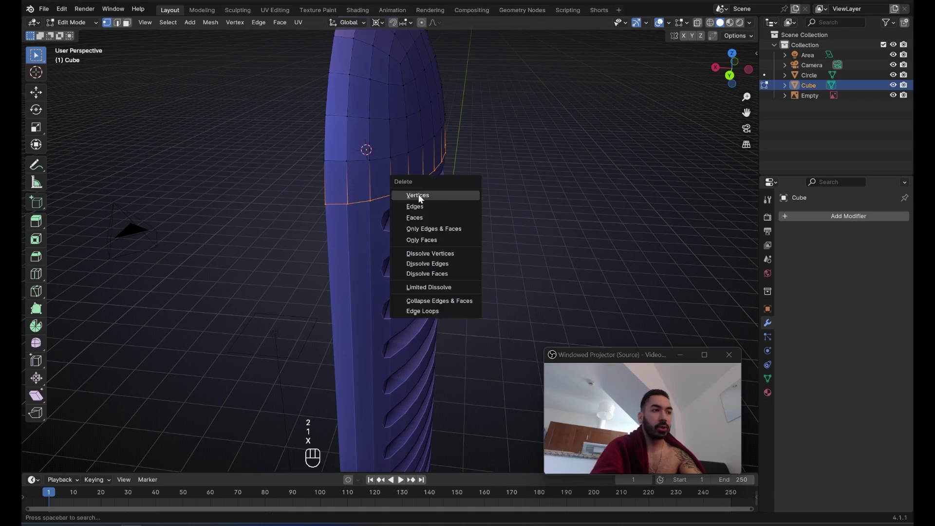
{"action": "left_click", "coordinate": [417, 194]}
Join the half dome into the ribbed strip object, keeping the strip as the active object
{"action": "key", "text": "Tab"}
{"action": "left_click", "coordinate": [359, 219], "text": "shift"}
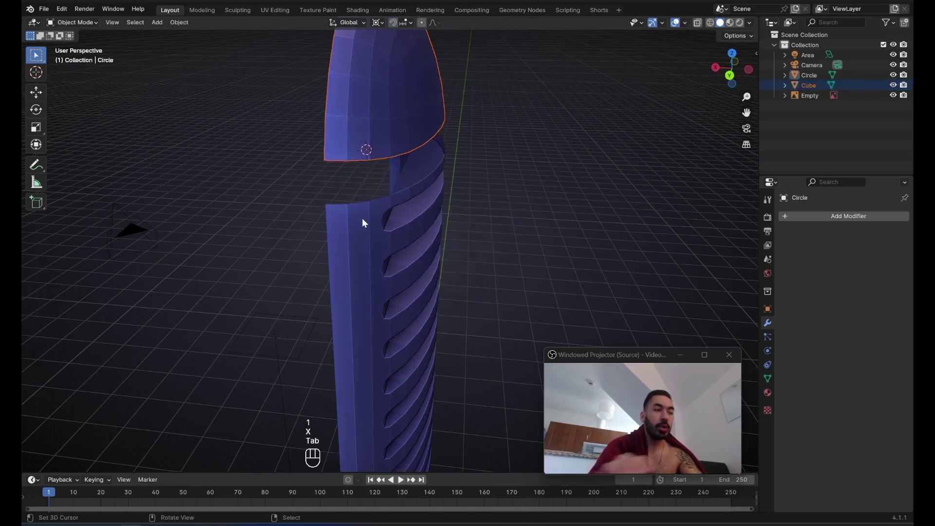
{"action": "left_click", "coordinate": [362, 220], "text": "shift"}
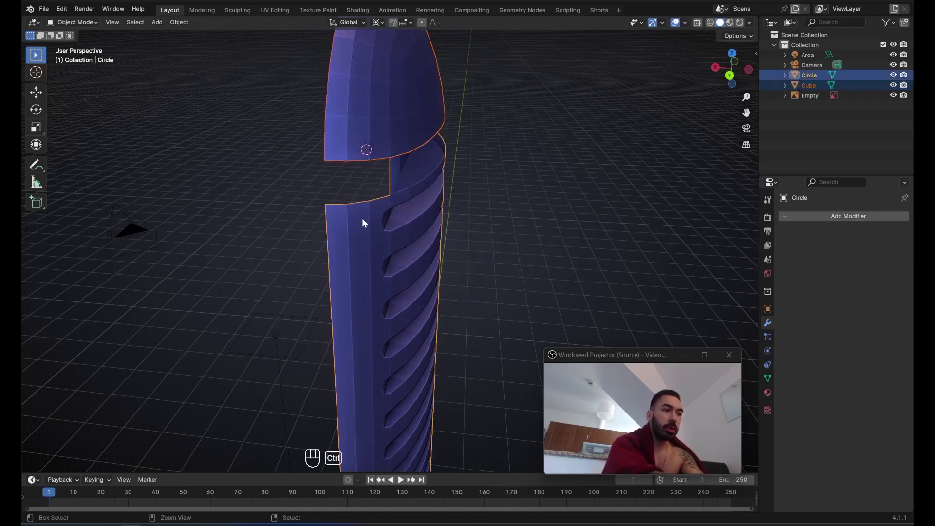
{"action": "key", "text": "ctrl+j"}
Select the dome's open lower edge loop together with the strip's upper edge loop in Edit Mode
{"action": "key", "text": "2"}
{"action": "middle_click_drag", "start_coordinate": [341, 169], "coordinate": [308, 167]}
{"action": "key", "text": "Tab"}
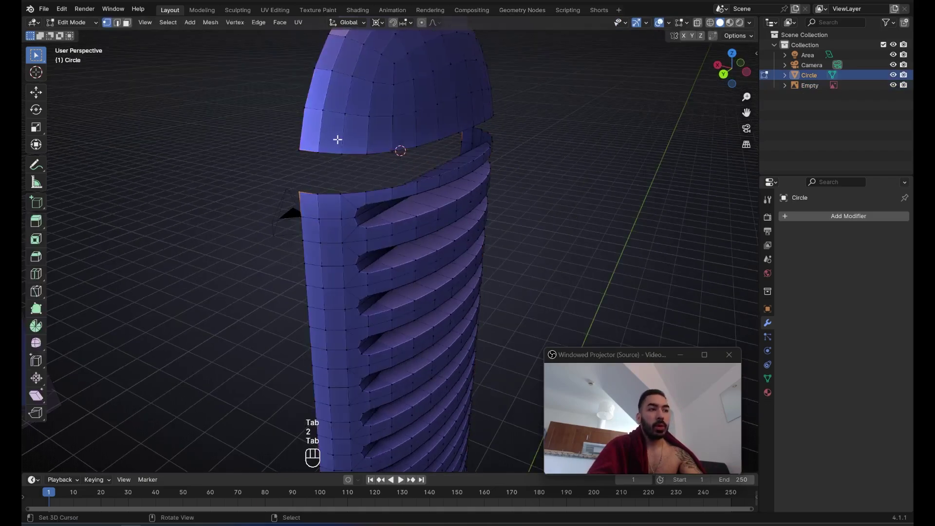
{"action": "key", "text": "a"}
{"action": "middle_click_drag", "start_coordinate": [477, 132], "coordinate": [164, 28]}
{"action": "middle_click_drag", "start_coordinate": [345, 78], "coordinate": [344, 178]}
{"action": "key", "text": "2"}
{"action": "left_click", "coordinate": [407, 150], "text": "alt+shift"}
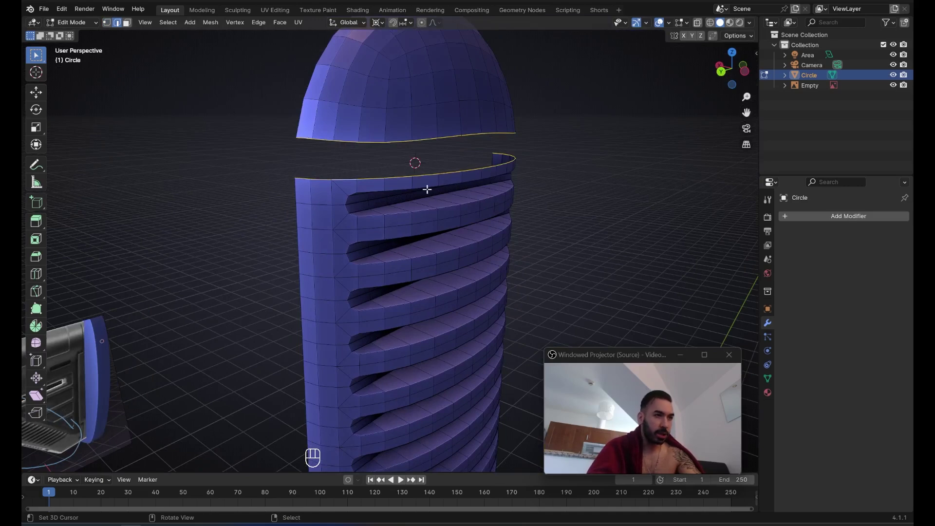
Try bridging the dome's lower edge loop to the strip's upper edge loop, and undo it
{"action": "middle_click_drag", "start_coordinate": [427, 189], "coordinate": [311, 211]}
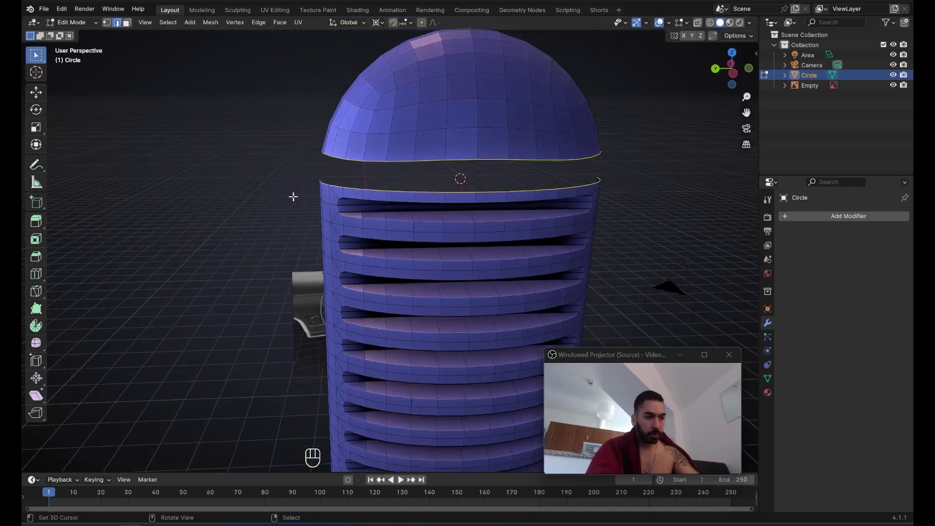
{"action": "key", "text": "w"}
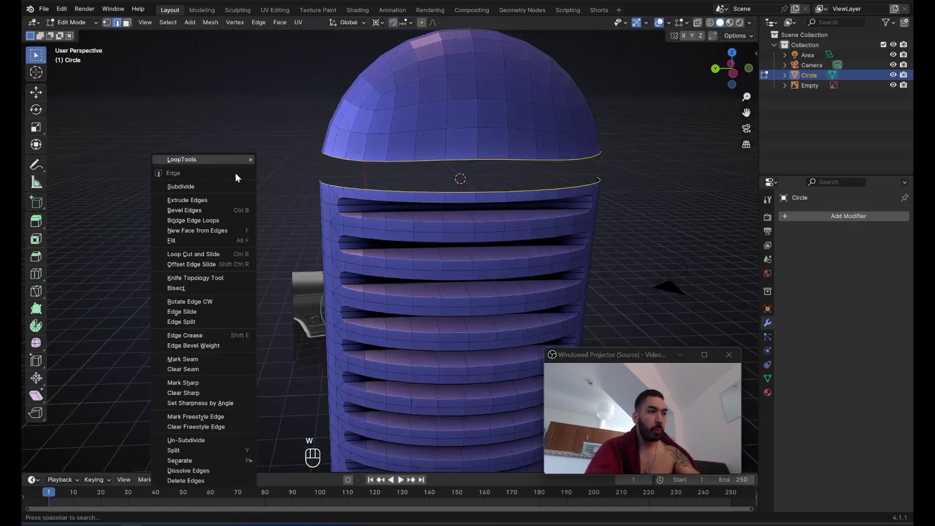
{"action": "left_click", "coordinate": [185, 222]}
{"action": "middle_click_drag", "start_coordinate": [380, 225], "coordinate": [334, 205]}
{"action": "key", "text": "ctrl+z"}
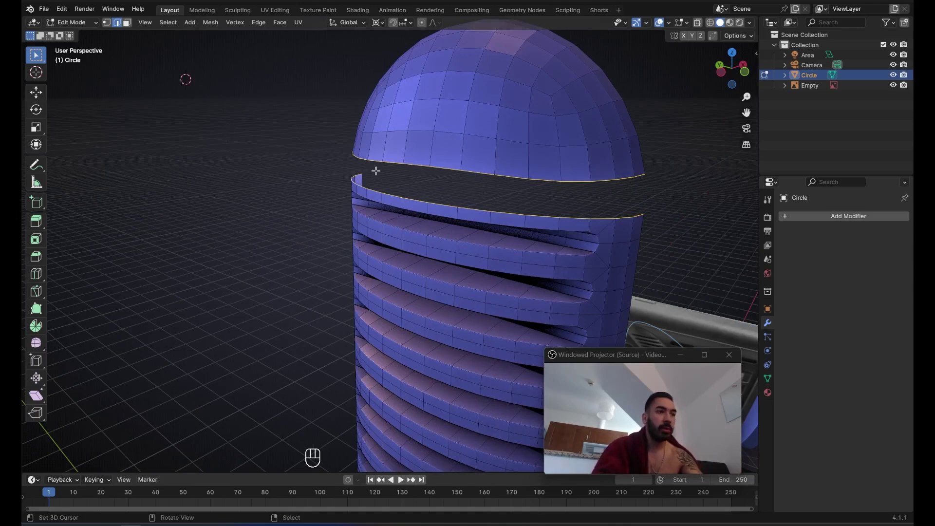
Bridge the selected edge loops to close the gap between the dome and the strip, and check the new faces
{"action": "middle_click_drag", "start_coordinate": [375, 171], "coordinate": [325, 172]}
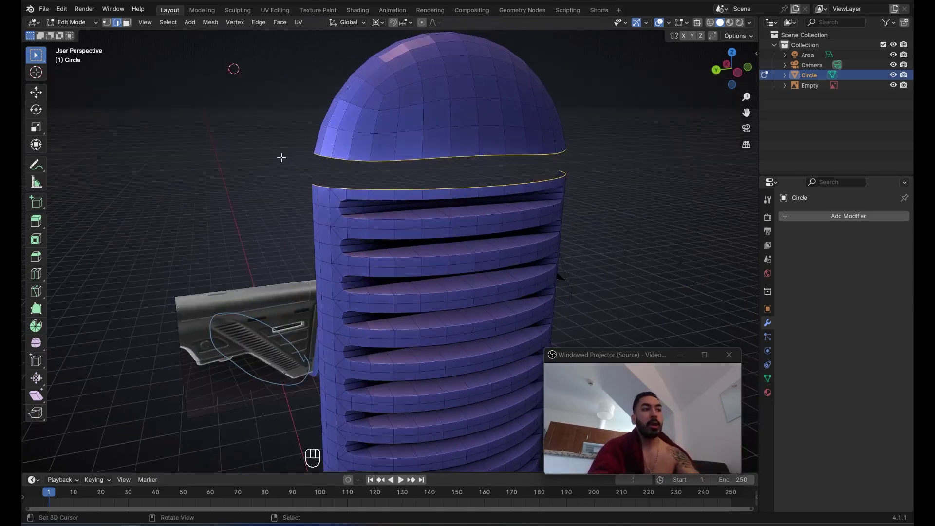
{"action": "right_click", "coordinate": [388, 184]}
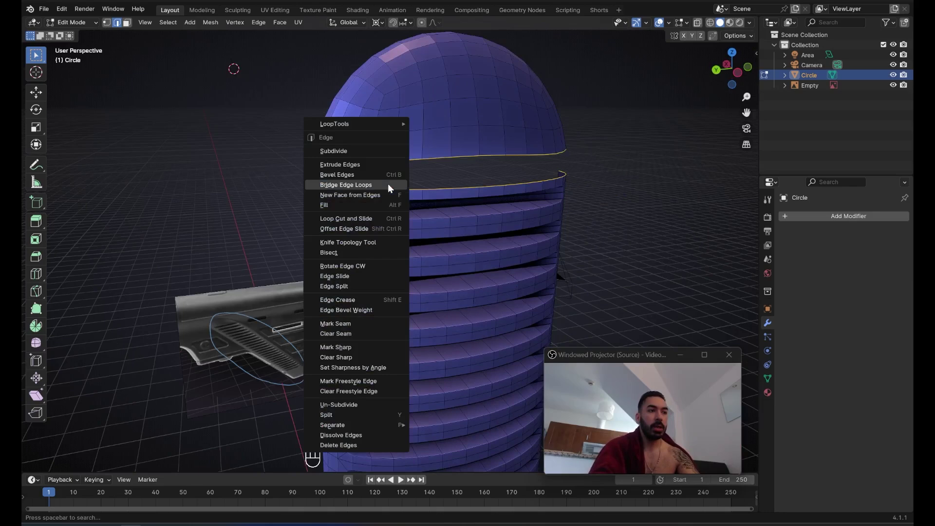
{"action": "left_click", "coordinate": [363, 184]}
{"action": "left_click", "coordinate": [173, 24]}
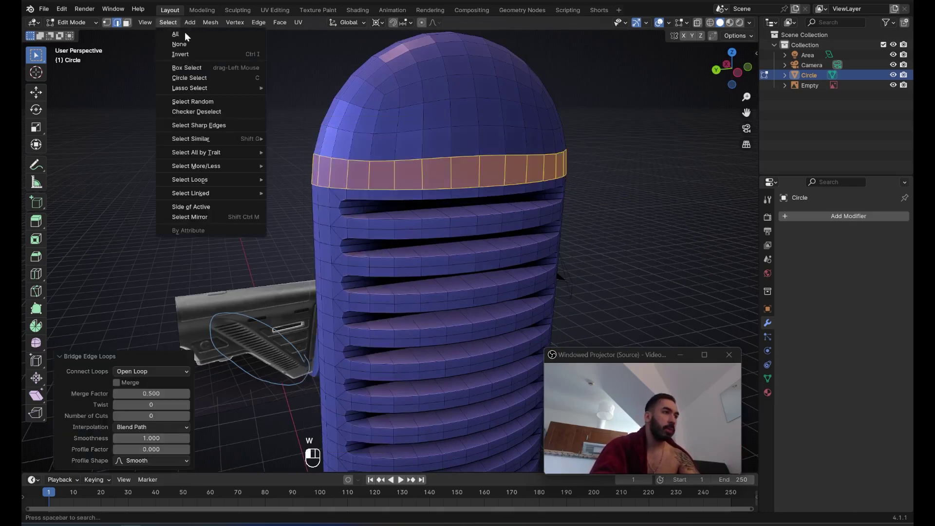
{"action": "mouse_move", "coordinate": [228, 23]}
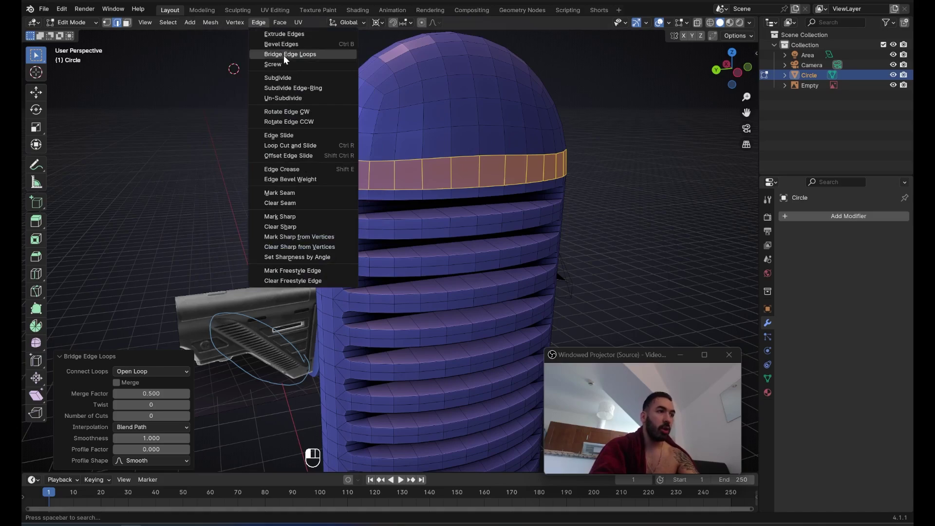
{"action": "middle_click_drag", "start_coordinate": [444, 201], "coordinate": [417, 191]}
{"action": "key", "text": "Tab"}
{"action": "key", "text": "Tab"}
{"action": "scroll", "coordinate": [445, 166], "scroll_direction": "up", "scroll_amount": 3}
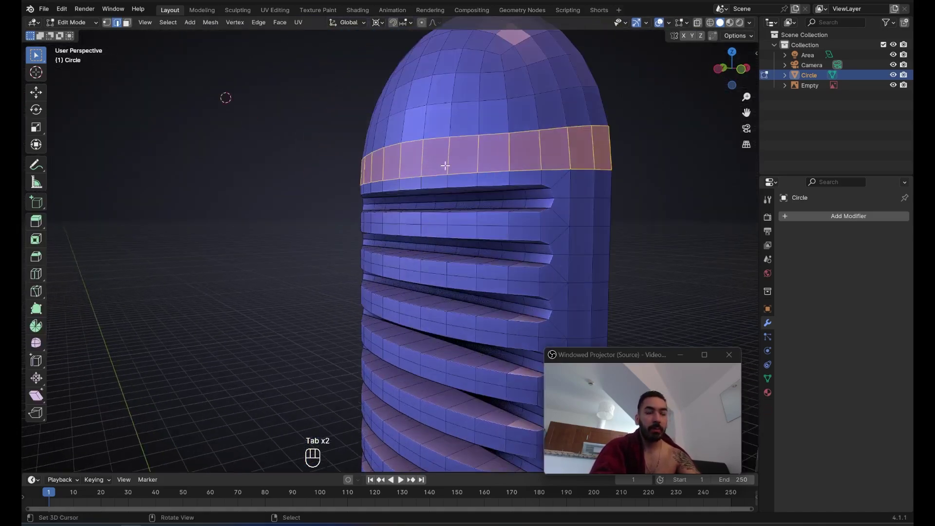
Leave Edit Mode and snap the 3D cursor to the world origin at the strip's lower end
{"action": "scroll", "coordinate": [425, 208], "scroll_direction": "down", "scroll_amount": 8}
{"action": "key", "text": "Tab"}
{"action": "middle_click_drag", "start_coordinate": [389, 220], "coordinate": [455, 243]}
{"action": "middle_click_drag", "start_coordinate": [420, 161], "coordinate": [364, 286], "text": "shift"}
{"action": "key", "text": "shift+s"}
{"action": "left_click", "coordinate": [501, 273]}
Select the strip's two lower corner vertices in Edit Mode, snap the 3D cursor midway between them, and leave Edit Mode
{"action": "key", "text": "Tab"}
{"action": "key", "text": "Tab"}
{"action": "key", "text": "Tab"}
{"action": "key", "text": "1"}
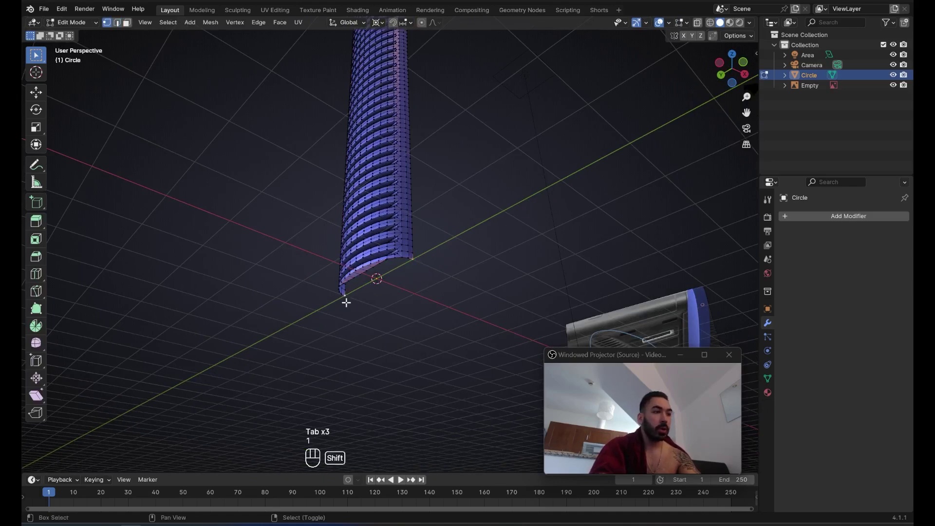
{"action": "scroll", "coordinate": [381, 281], "scroll_direction": "up", "scroll_amount": 2}
{"action": "key", "text": "shift+s"}
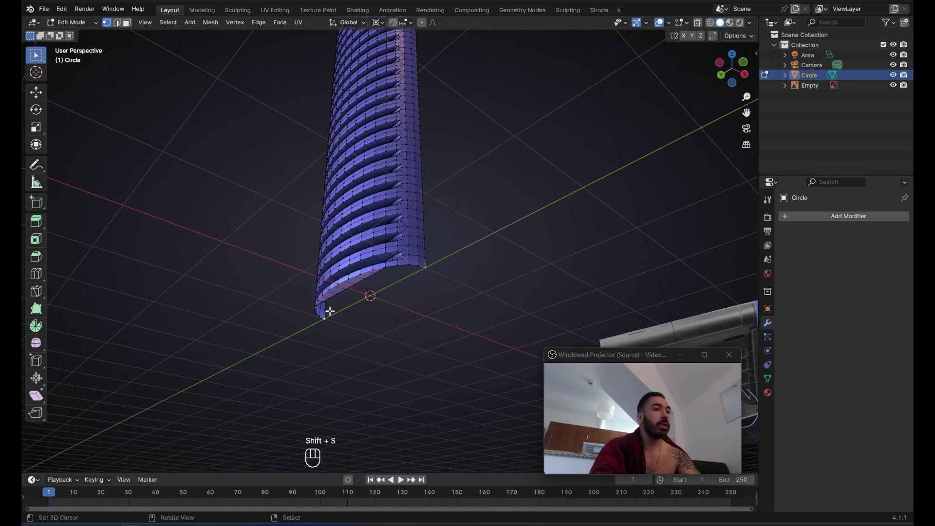
{"action": "scroll", "coordinate": [356, 303], "scroll_direction": "down", "scroll_amount": 3}
{"action": "key", "text": "Tab"}
Select the strip's whole mesh in Edit Mode, activate the Shear tool, and set the transform pivot point to the 3D Cursor
{"action": "middle_click_drag", "start_coordinate": [354, 281], "coordinate": [401, 232]}
{"action": "scroll", "coordinate": [401, 231], "scroll_direction": "down", "scroll_amount": 5}
{"action": "scroll", "coordinate": [400, 200], "scroll_direction": "up", "scroll_amount": 3}
{"action": "key", "text": "Tab"}
{"action": "middle_click_drag", "start_coordinate": [399, 167], "coordinate": [74, 406], "text": "shift"}
{"action": "key", "text": "a"}
{"action": "key", "text": "a"}
{"action": "scroll", "coordinate": [416, 287], "scroll_direction": "down", "scroll_amount": 1}
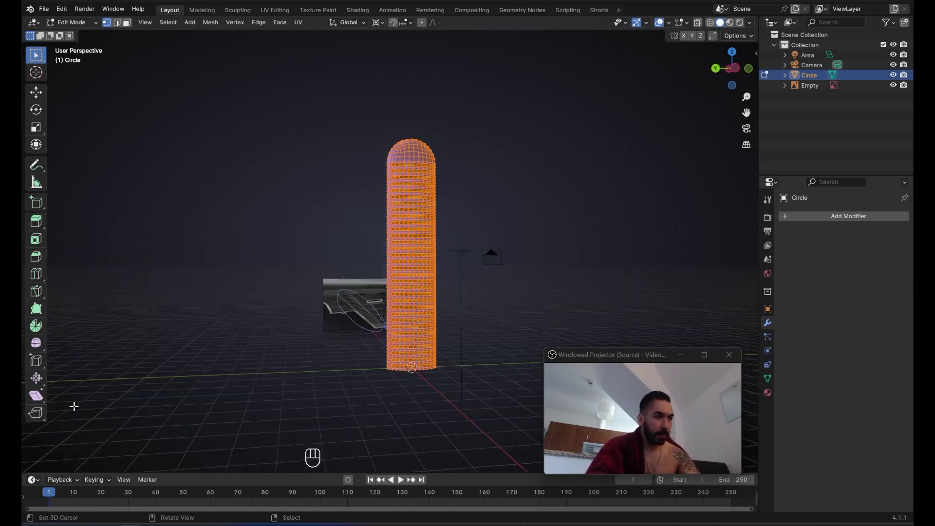
{"action": "left_click", "coordinate": [36, 396]}
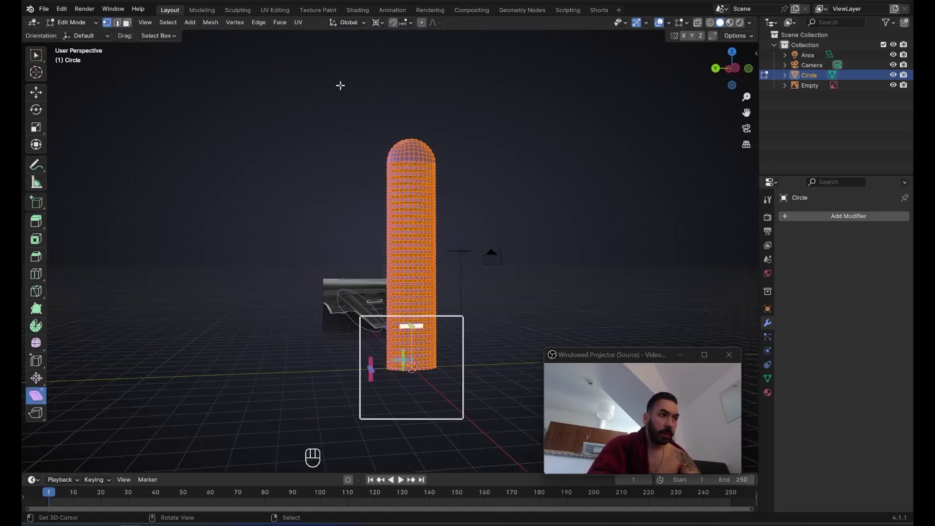
{"action": "left_click", "coordinate": [377, 24]}
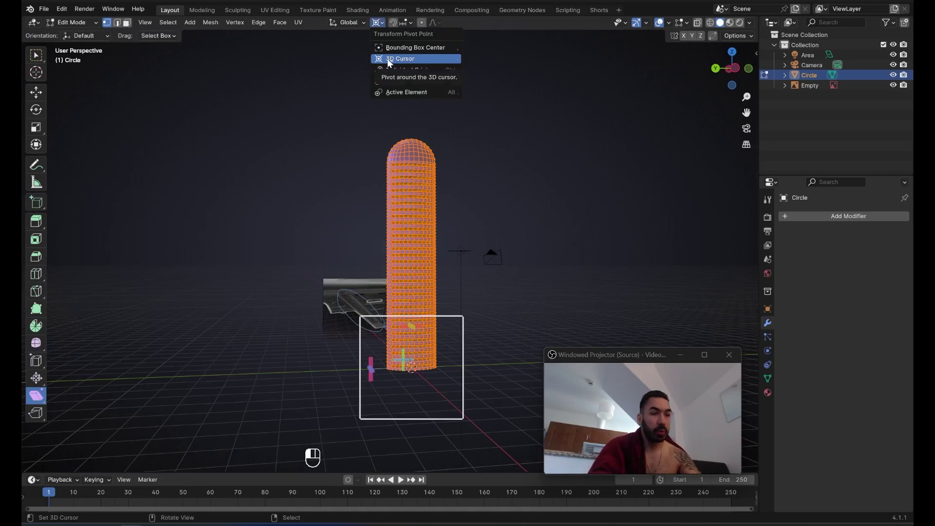
{"action": "middle_click_drag", "start_coordinate": [370, 116], "coordinate": [385, 146]}
Try shearing the whole strip sideways with an offset of about -0.637, and undo it
{"action": "left_click_drag", "start_coordinate": [409, 325], "coordinate": [497, 269]}
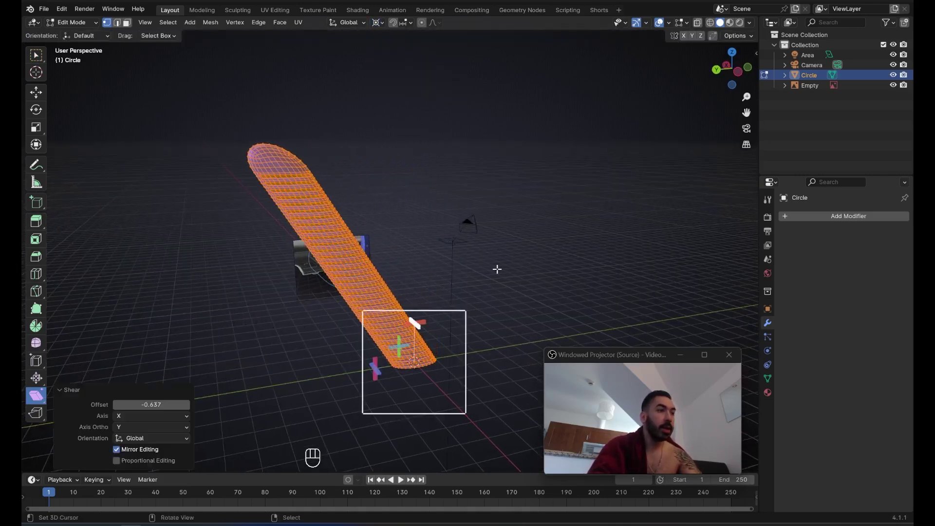
{"action": "middle_click_drag", "start_coordinate": [497, 269], "coordinate": [361, 237]}
{"action": "key", "text": "Tab"}
{"action": "key", "text": "Tab"}
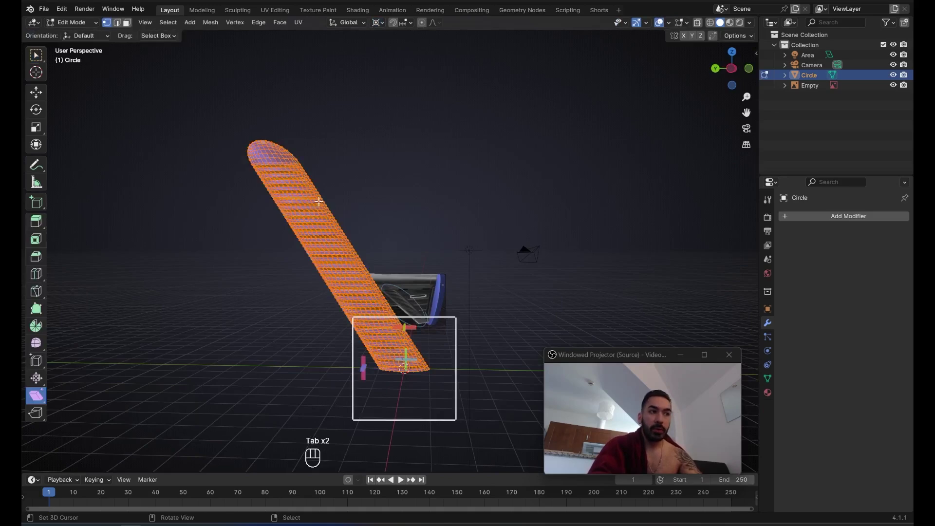
{"action": "key", "text": "ctrl+z"}
{"action": "key", "text": "ctrl+z"}
{"action": "key", "text": "ctrl+z"}
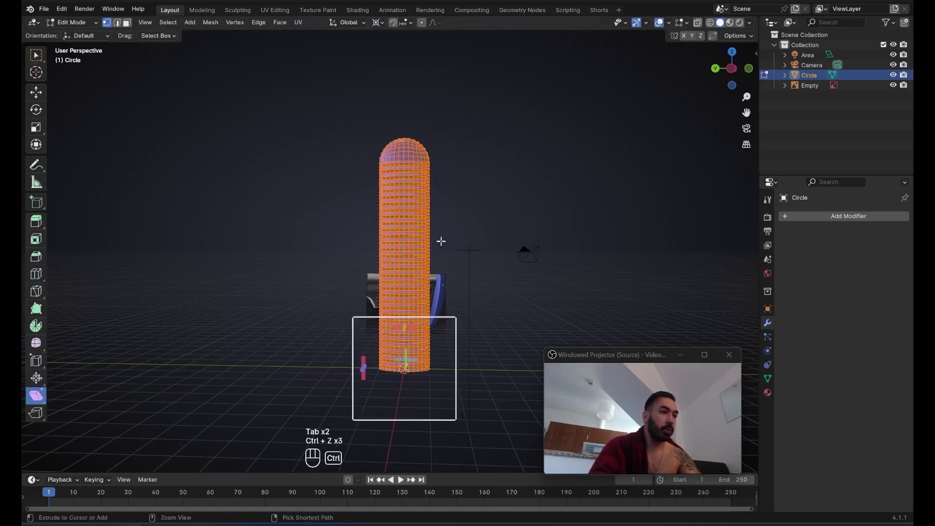
Try rotating the strip about -64.5° around the global X axis, and undo it
{"action": "key", "text": "r"}
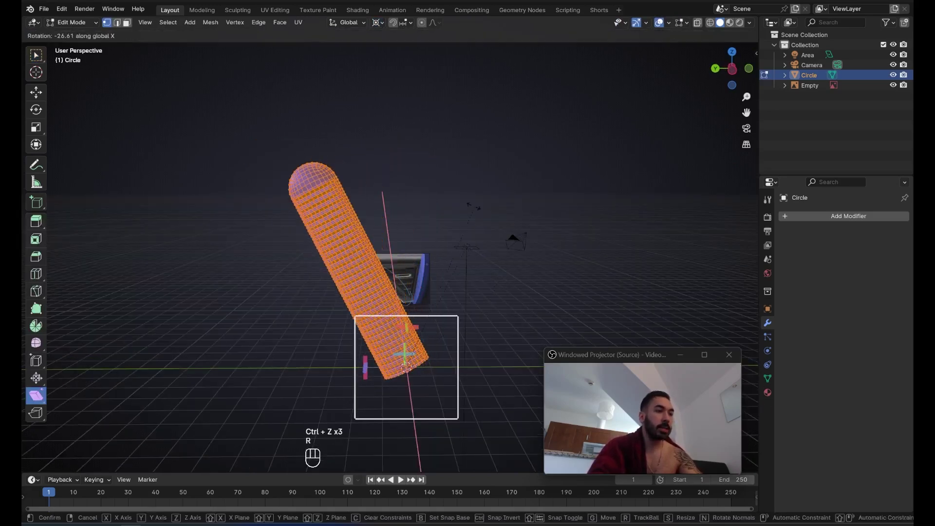
{"action": "left_click", "coordinate": [277, 276]}
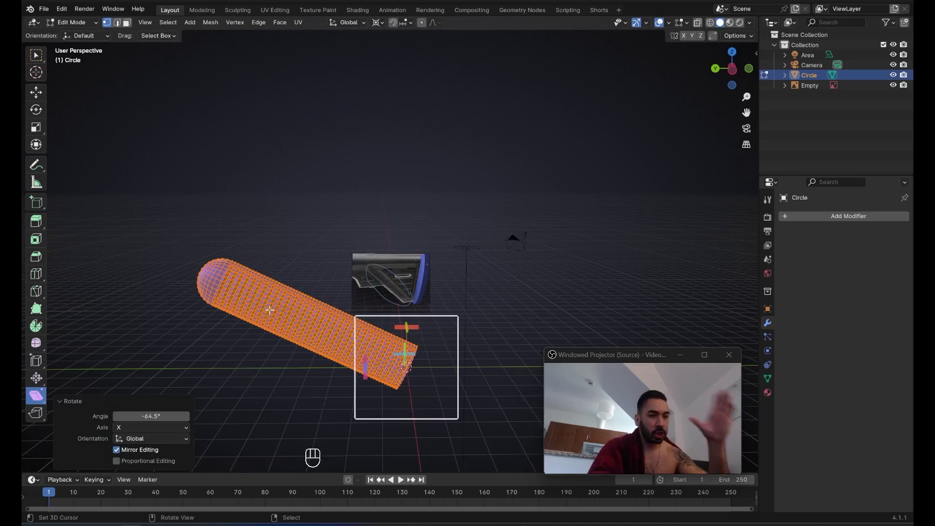
{"action": "key", "text": "ctrl+z"}
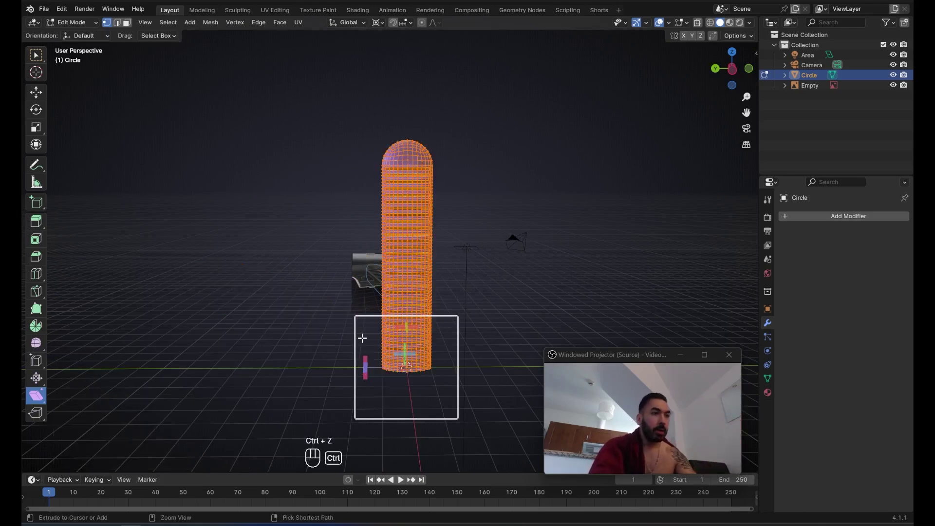
Try shearing the strip with an offset of about -0.491, undo it, and undo a second trial shear
{"action": "left_click_drag", "start_coordinate": [392, 328], "coordinate": [219, 341]}
{"action": "middle_click_drag", "start_coordinate": [370, 351], "coordinate": [389, 325]}
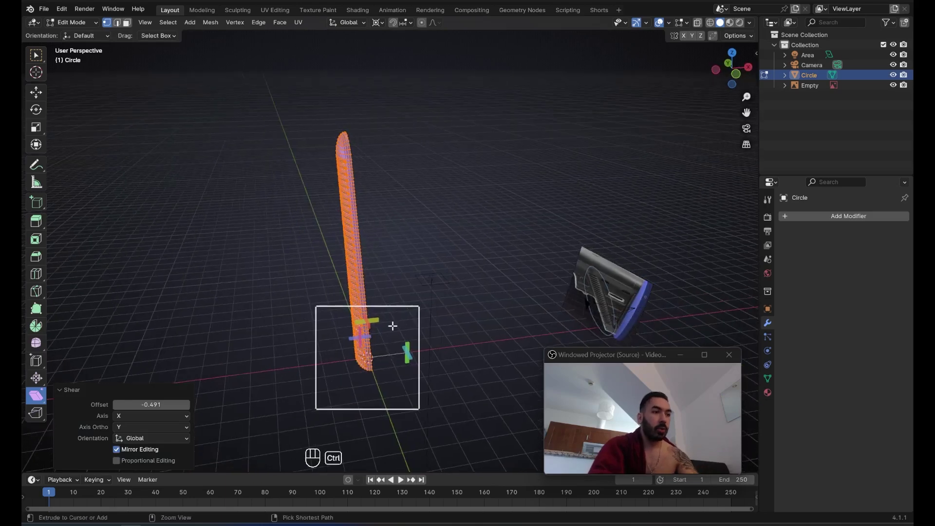
{"action": "key", "text": "ctrl+z"}
{"action": "left_click_drag", "start_coordinate": [376, 319], "coordinate": [409, 319]}
{"action": "key", "text": "ctrl+z"}
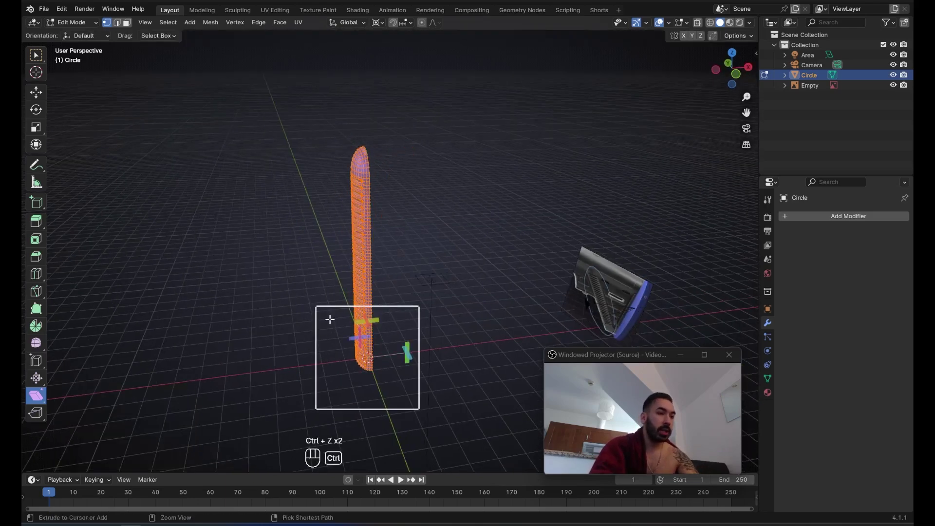
{"action": "middle_click_drag", "start_coordinate": [330, 320], "coordinate": [497, 315]}
{"action": "scroll", "coordinate": [497, 315], "scroll_direction": "up", "scroll_amount": 2}
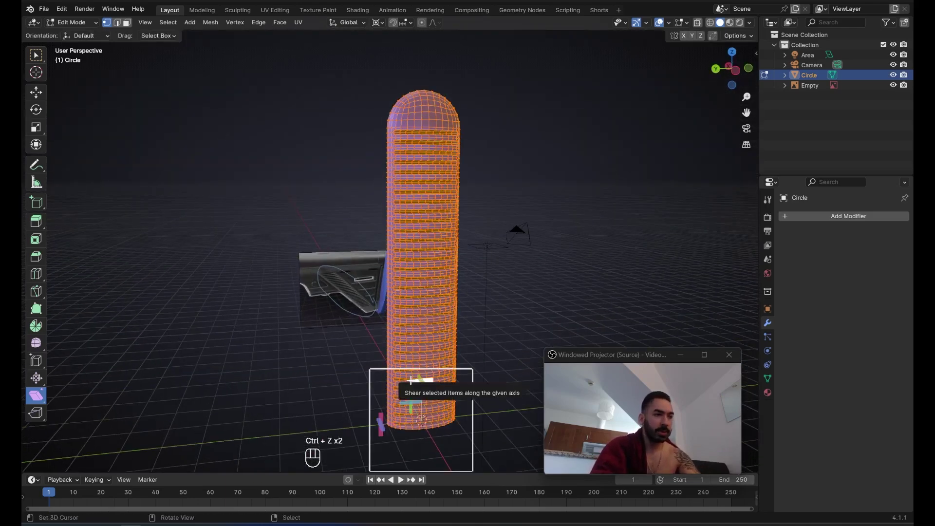
{"action": "scroll", "coordinate": [409, 377], "scroll_direction": "down", "scroll_amount": 2}
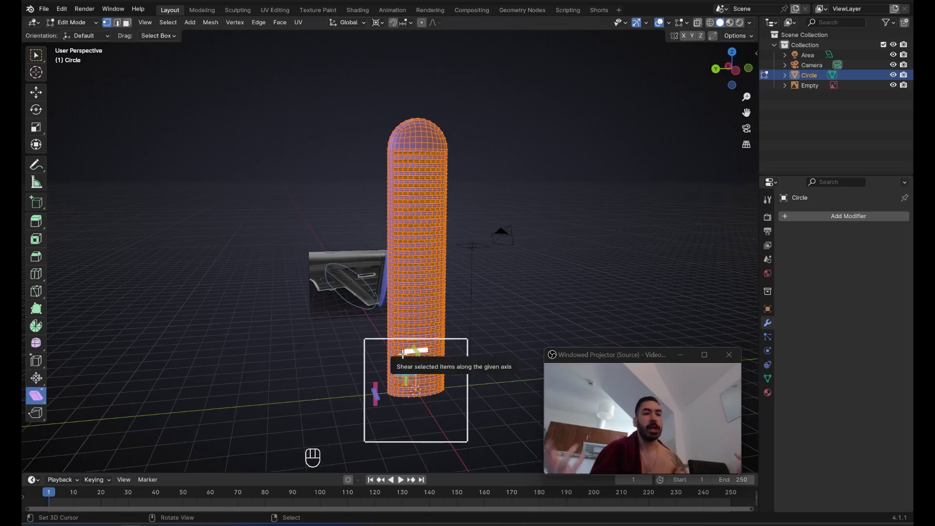
{"action": "key", "text": "Tab"}
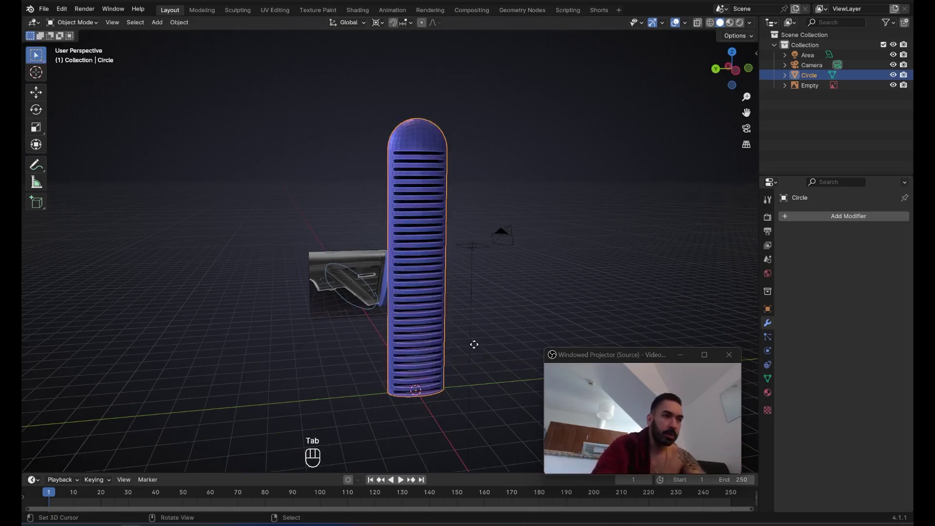
{"action": "key", "text": "g"}
{"action": "right_click", "coordinate": [455, 346]}
{"action": "key", "text": "Tab"}
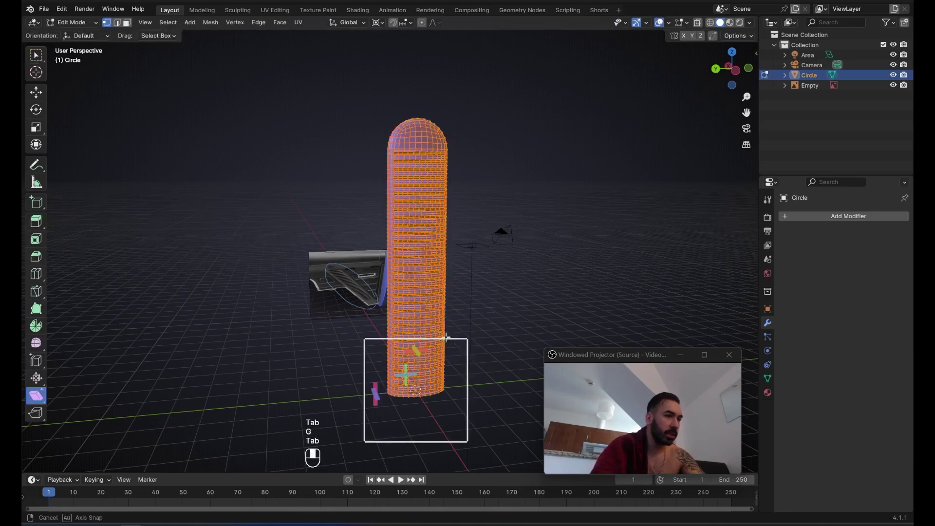
Try shearing the strip sideways from its base, correct the shear offset to -0.8, and undo it
{"action": "scroll", "coordinate": [426, 355], "scroll_direction": "up", "scroll_amount": 1}
{"action": "middle_click_drag", "start_coordinate": [446, 338], "coordinate": [455, 381]}
{"action": "mouse_move", "coordinate": [434, 378]}
{"action": "left_mouse_down"}
{"action": "mouse_move", "coordinate": [406, 379]}
{"action": "mouse_move", "coordinate": [433, 378]}
{"action": "left_mouse_up"}
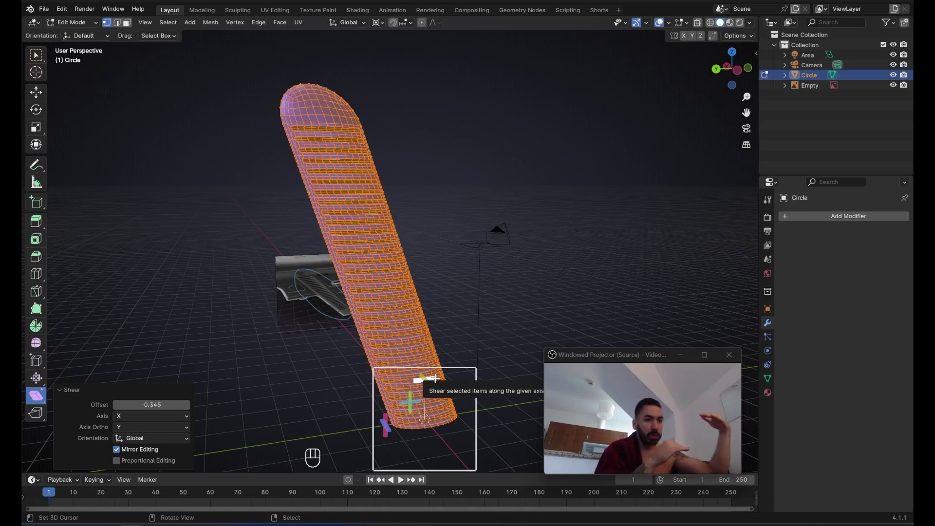
{"action": "middle_click_drag", "start_coordinate": [435, 378], "coordinate": [238, 392]}
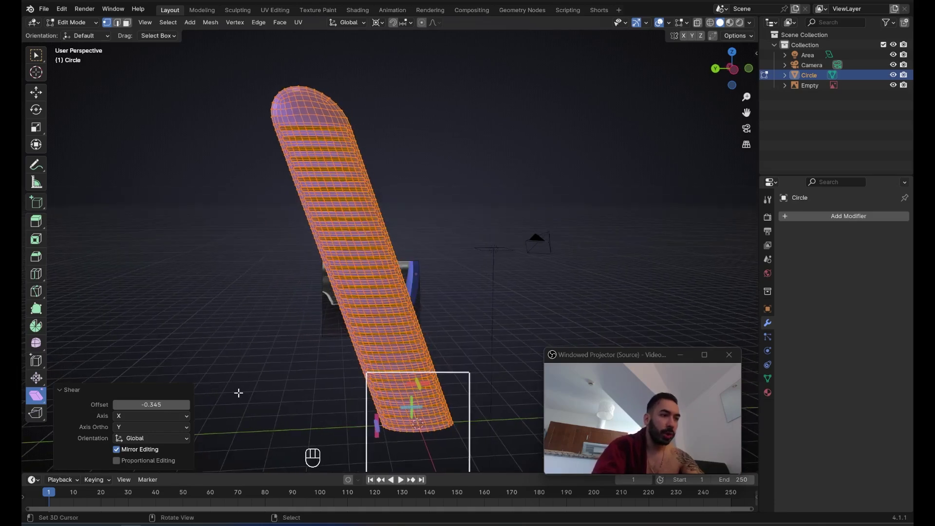
{"action": "left_click", "coordinate": [142, 405]}
{"action": "type", "text": "-08"}
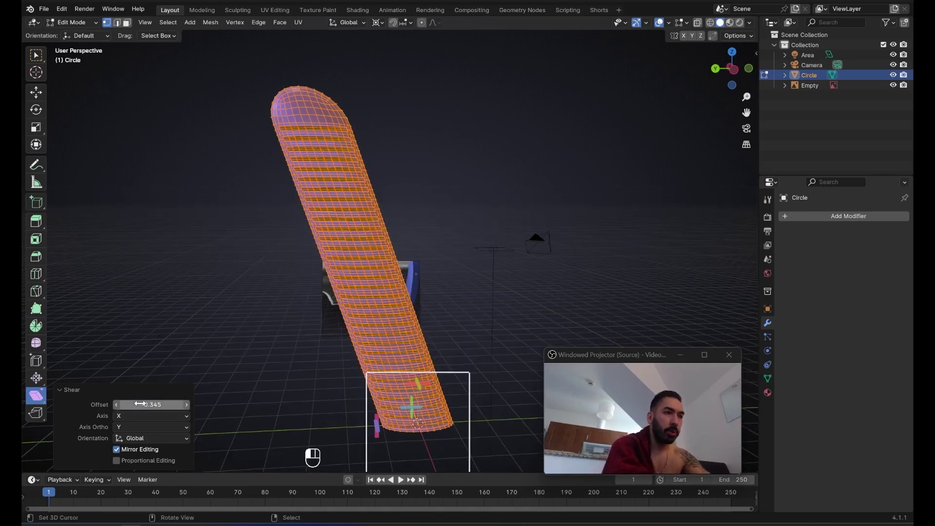
{"action": "key", "text": "Return"}
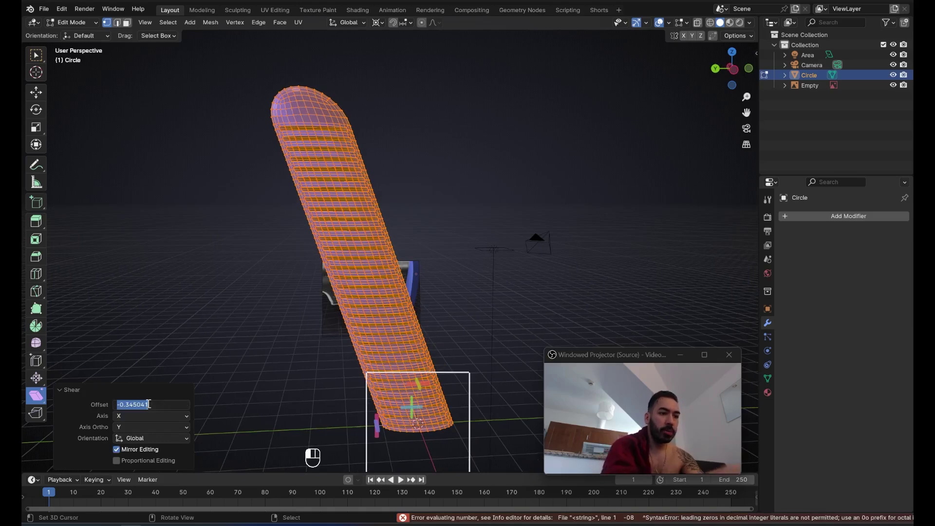
{"action": "key", "text": "Return"}
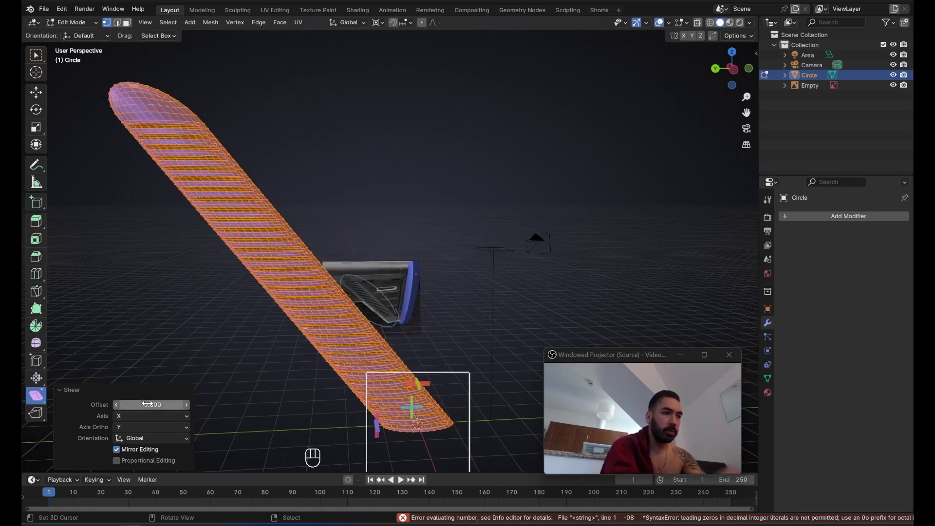
{"action": "middle_click_drag", "start_coordinate": [338, 146], "coordinate": [431, 223]}
{"action": "key", "text": "ctrl+z"}
Widen the whole strip by scaling it 1.5 along the global Y axis
{"action": "middle_click_drag", "start_coordinate": [413, 263], "coordinate": [464, 334]}
{"action": "key", "text": "s"}
{"action": "type", "text": "y"}
{"action": "type", "text": "1"}
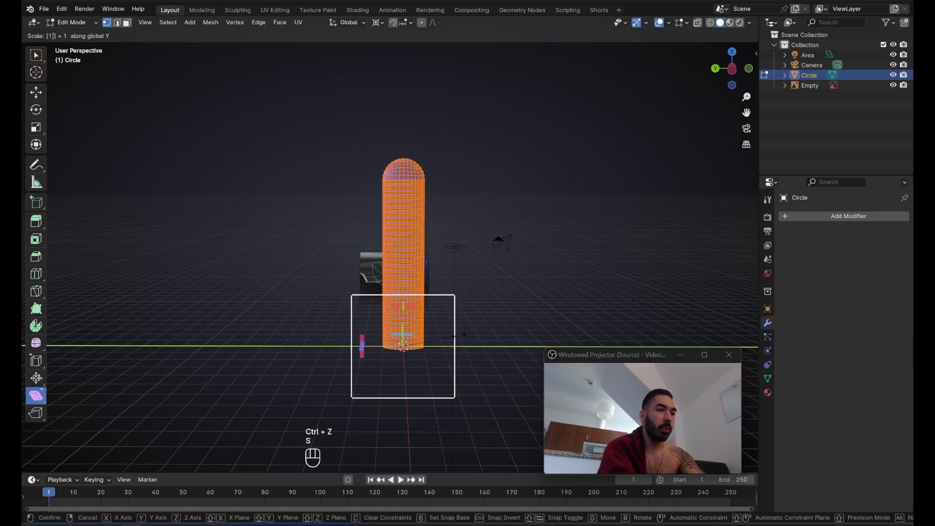
{"action": "type", "text": ".5"}
{"action": "key", "text": "Return"}
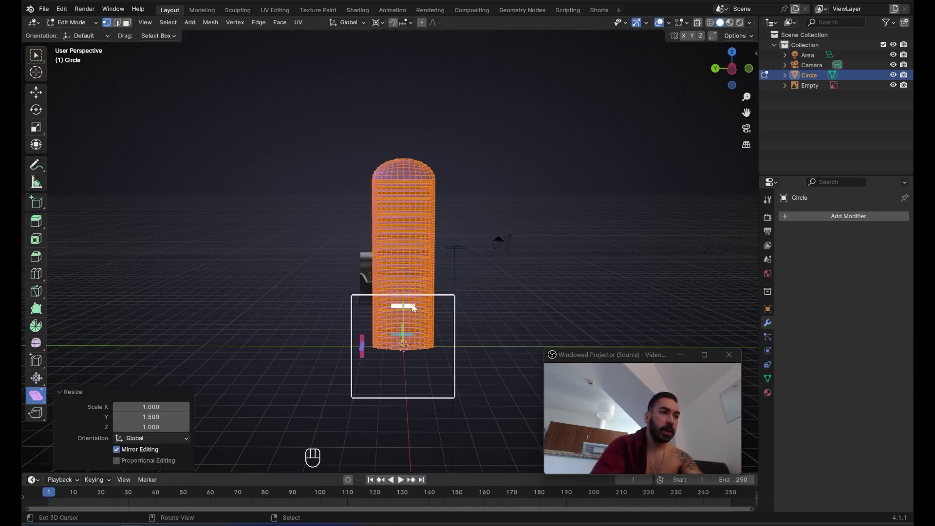
Shear the widened strip sideways about its base and set the shear offset to -0.8
{"action": "left_click_drag", "start_coordinate": [409, 307], "coordinate": [302, 308]}
{"action": "left_click", "coordinate": [132, 409]}
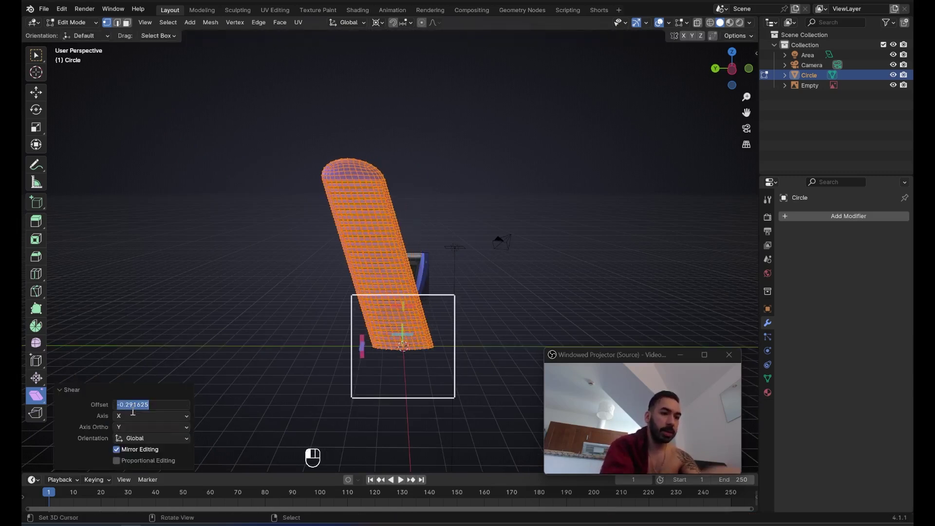
{"action": "left_click", "coordinate": [132, 411]}
{"action": "type", "text": "-0.8"}
{"action": "key", "text": "Return"}
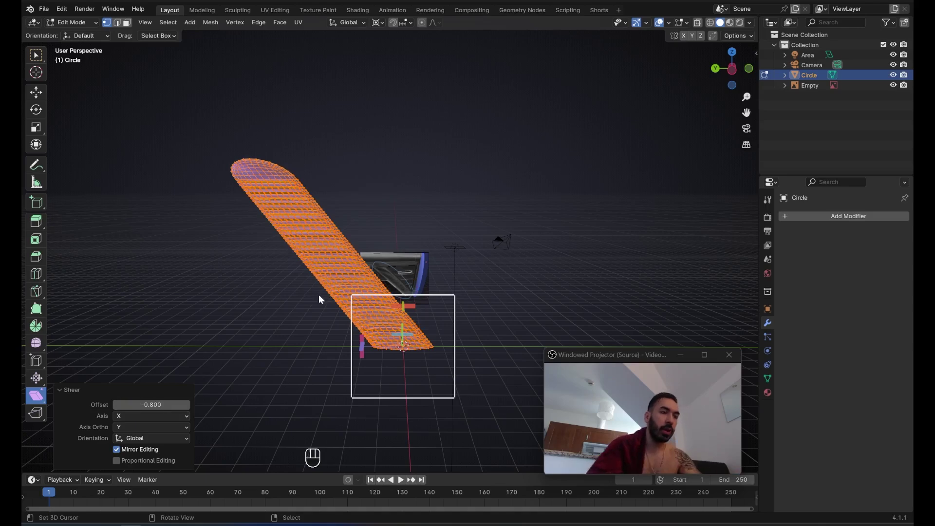
Leave Edit Mode and compare the slanted strip with the ribbed grip in the reference image
{"action": "scroll", "coordinate": [420, 284], "scroll_direction": "down", "scroll_amount": 2}
{"action": "middle_click_drag", "start_coordinate": [319, 299], "coordinate": [342, 299]}
{"action": "key", "text": "Tab"}
{"action": "scroll", "coordinate": [364, 300], "scroll_direction": "up", "scroll_amount": 3}
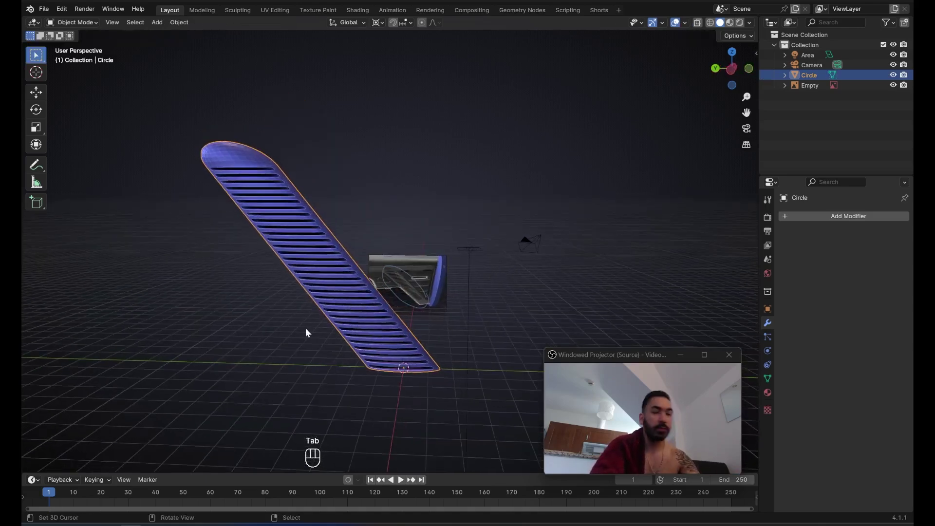
{"action": "middle_click_drag", "start_coordinate": [307, 367], "coordinate": [338, 263]}
{"action": "key", "text": "KP_5"}
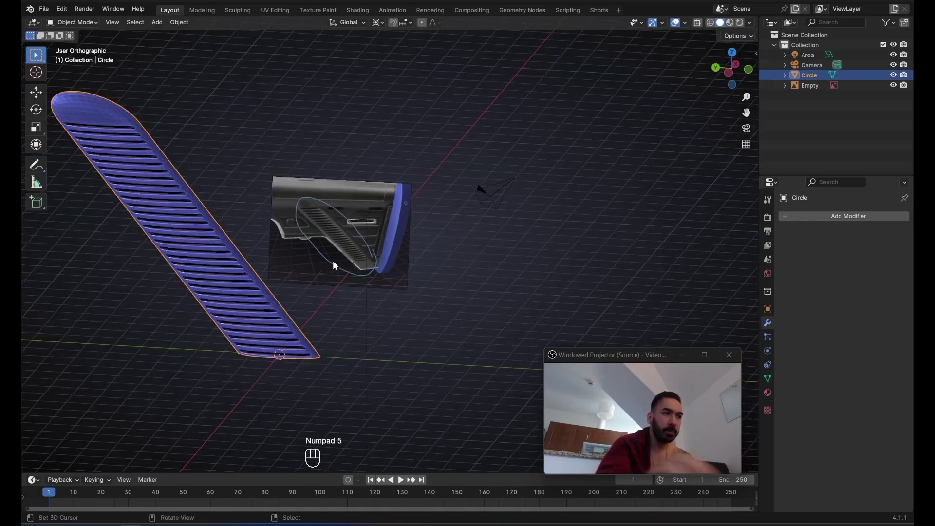
{"action": "scroll", "coordinate": [331, 222], "scroll_direction": "up", "scroll_amount": 8}
{"action": "scroll", "coordinate": [321, 176], "scroll_direction": "down", "scroll_amount": 2}
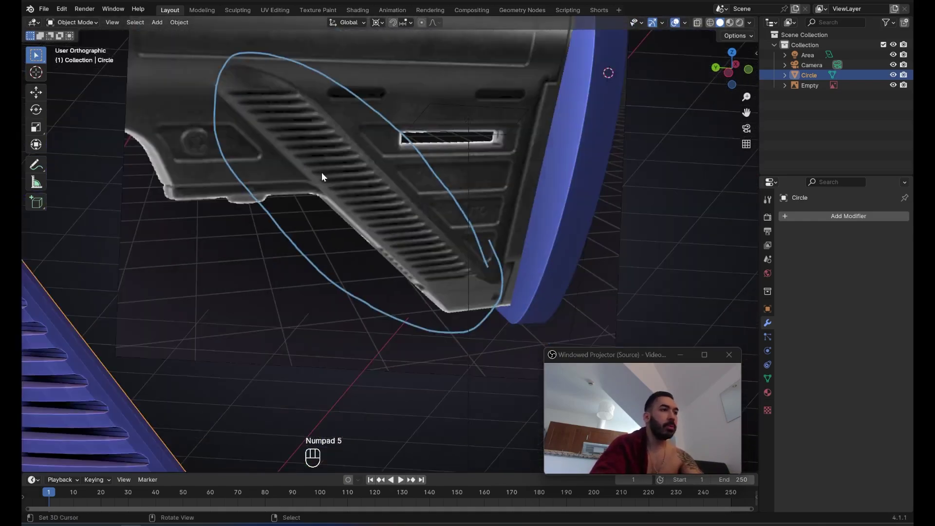
{"action": "middle_click_drag", "start_coordinate": [261, 185], "coordinate": [512, 267]}
{"action": "key", "text": "KP_5"}
{"action": "scroll", "coordinate": [381, 154], "scroll_direction": "up", "scroll_amount": 3}
Select the complete outer rim edge loop of a slot near the dome in edge select mode
{"action": "key", "text": "Tab"}
{"action": "middle_click_drag", "start_coordinate": [316, 174], "coordinate": [463, 229], "text": "shift"}
{"action": "key", "text": "2"}
{"action": "left_click", "coordinate": [258, 162], "text": "alt"}
{"action": "middle_click_drag", "start_coordinate": [316, 186], "coordinate": [153, 238], "text": "shift"}
{"action": "right_click", "coordinate": [127, 193], "text": "alt"}
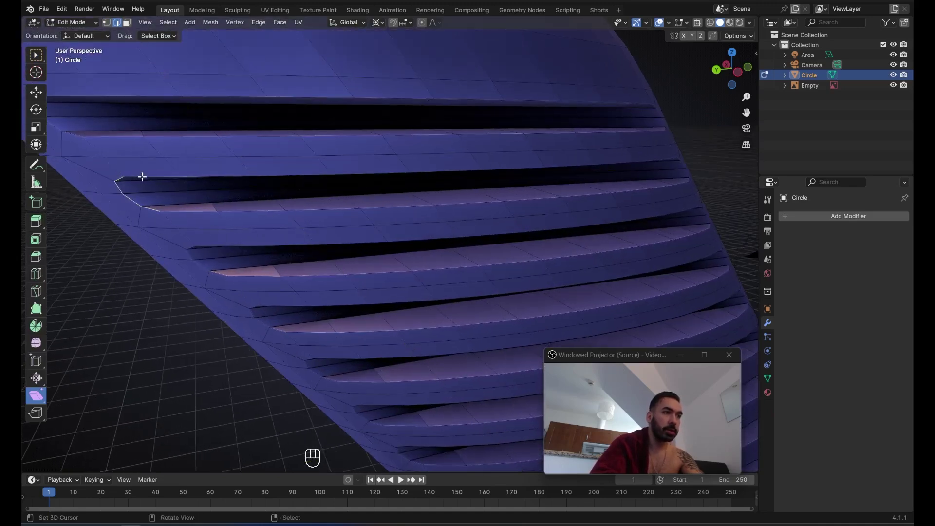
{"action": "left_click", "coordinate": [168, 203], "text": "alt+shift"}
{"action": "left_click", "coordinate": [189, 213], "text": "alt+shift"}
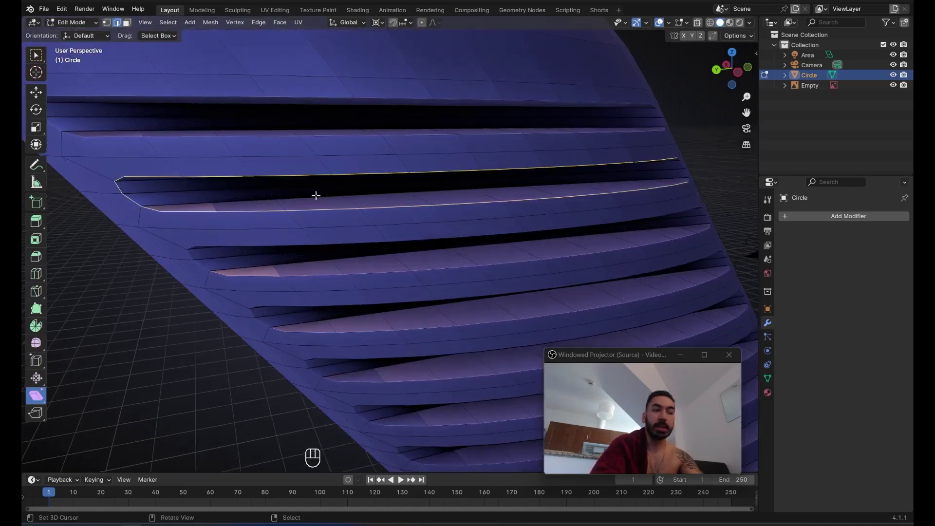
Extend the selection to the outer rims of all slots with Select Similar by Face Angles, using a threshold of 0.001
{"action": "middle_click_drag", "start_coordinate": [316, 196], "coordinate": [292, 229]}
{"action": "key", "text": "shift+g"}
{"action": "left_click", "coordinate": [276, 229]}
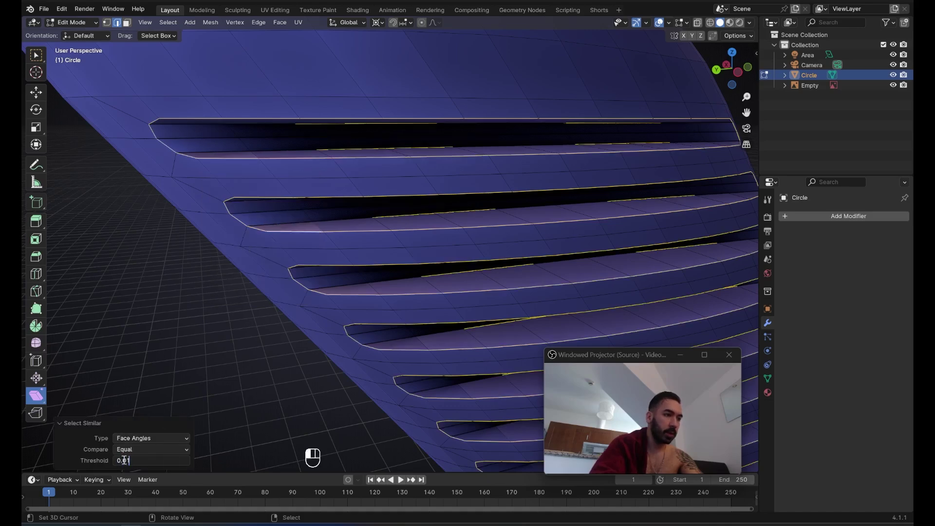
{"action": "type", "text": "0"}
{"action": "key", "text": "Return"}
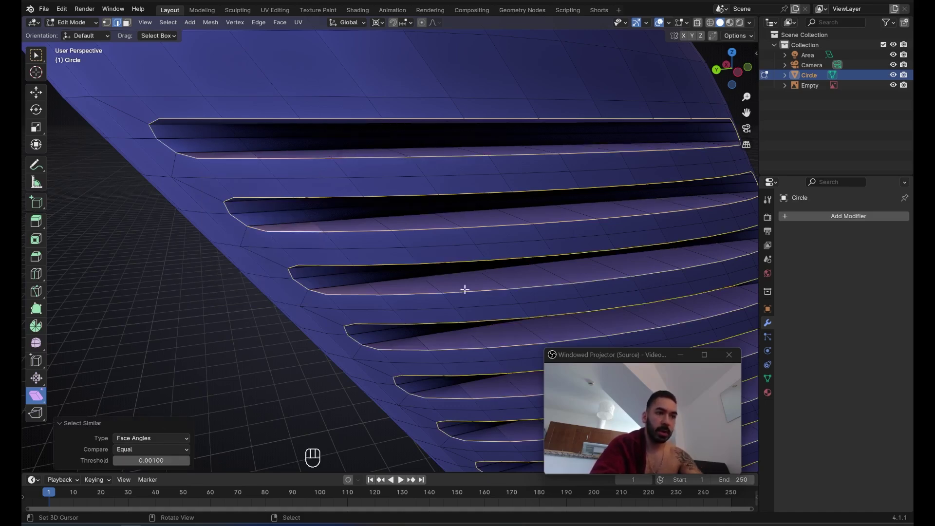
Bevel the selected slot rims with 2 segments, a width of about 0.0097 m and a shape of 1.000
{"action": "scroll", "coordinate": [465, 289], "scroll_direction": "down", "scroll_amount": 5}
{"action": "scroll", "coordinate": [456, 296], "scroll_direction": "up", "scroll_amount": 4}
{"action": "scroll", "coordinate": [428, 275], "scroll_direction": "up", "scroll_amount": 2}
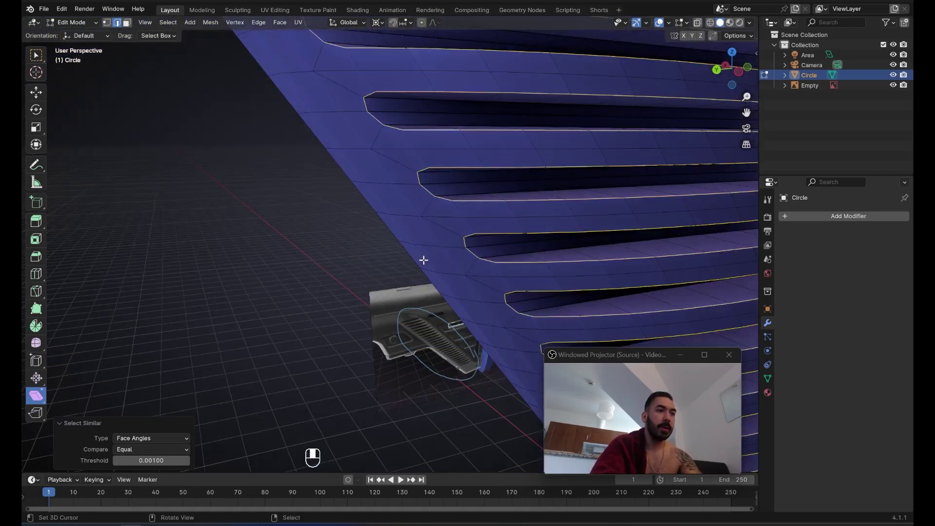
{"action": "key", "text": "ctrl+b"}
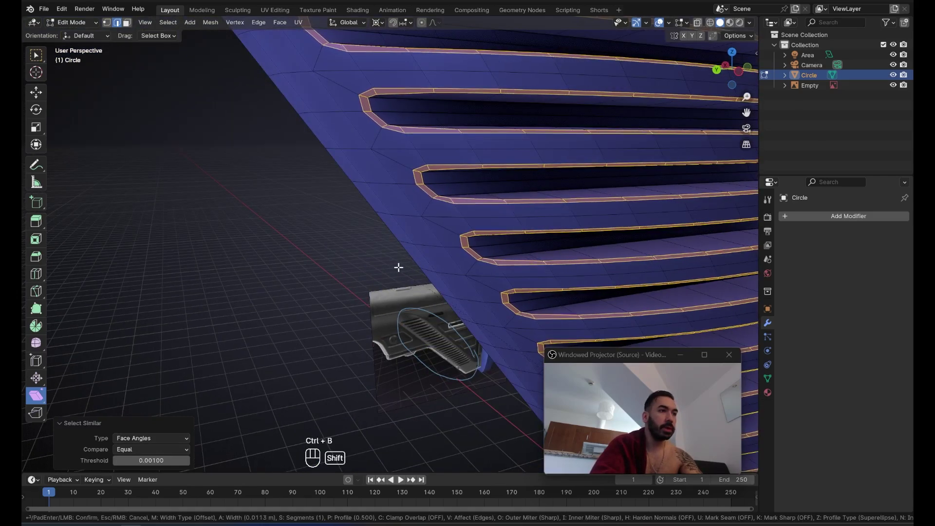
{"action": "scroll", "coordinate": [398, 268], "scroll_direction": "up", "scroll_amount": 1}
{"action": "left_click", "coordinate": [398, 267]}
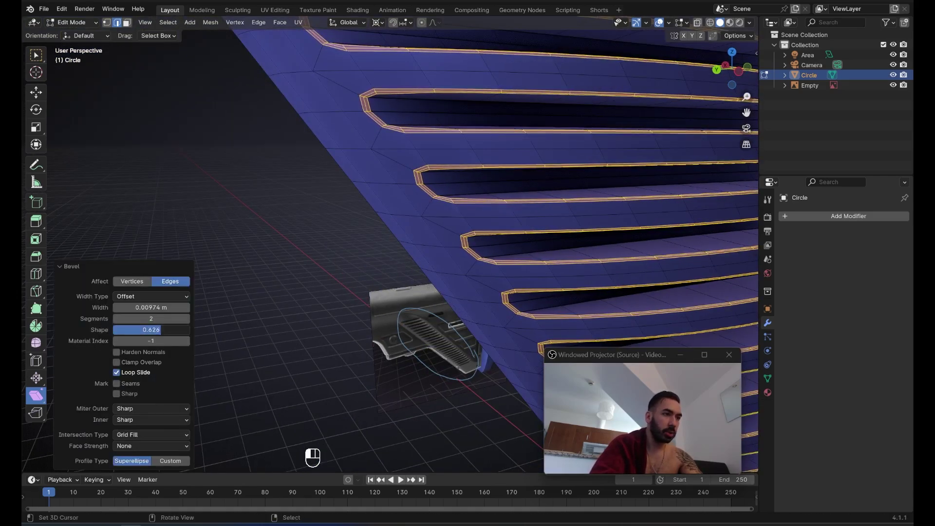
{"action": "left_click_drag", "start_coordinate": [124, 334], "coordinate": [190, 330]}
{"action": "middle_click_drag", "start_coordinate": [268, 261], "coordinate": [360, 219]}
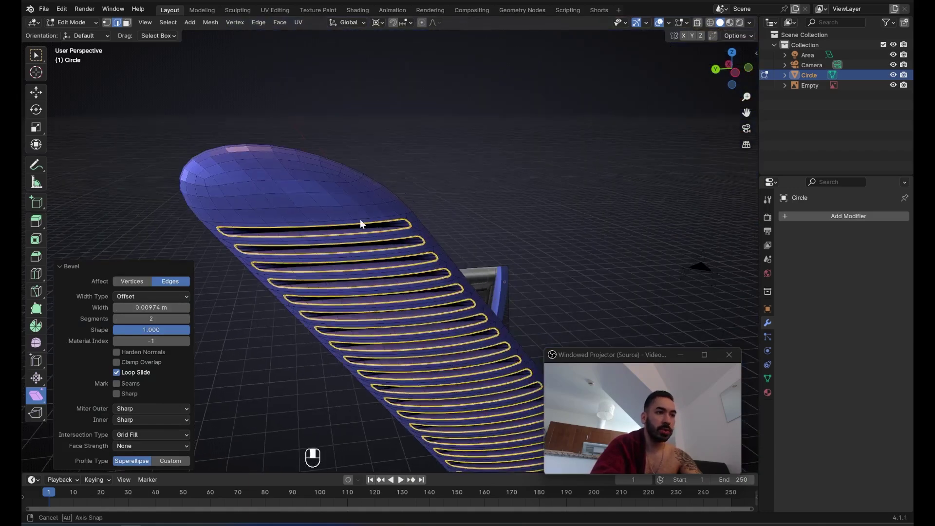
Leave Edit Mode and apply smooth shading to the whole slotted strip
{"action": "key", "text": "Tab"}
{"action": "left_click", "coordinate": [179, 22]}
{"action": "left_click", "coordinate": [202, 243]}
{"action": "middle_click_drag", "start_coordinate": [203, 243], "coordinate": [302, 276]}
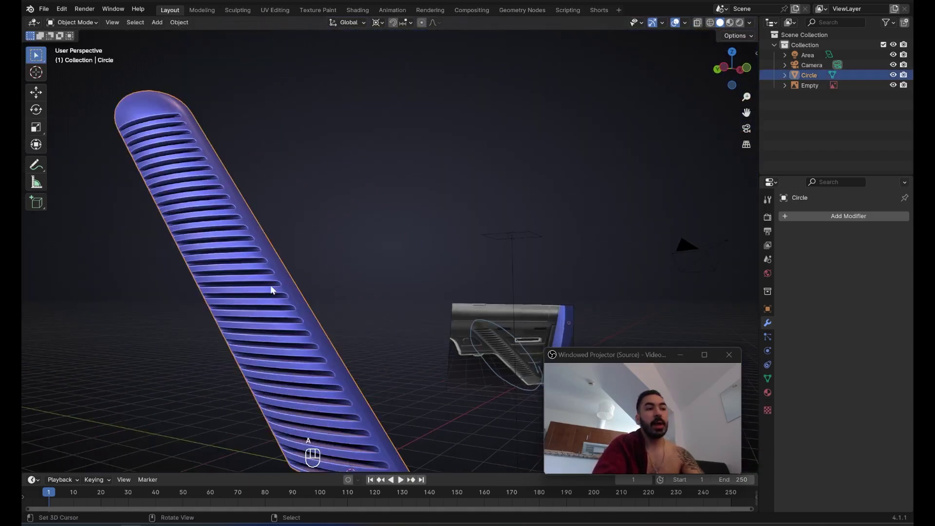
{"action": "key", "text": "Tab"}
{"action": "key", "text": "a"}
{"action": "key", "text": "Tab"}
{"action": "middle_click_drag", "start_coordinate": [281, 210], "coordinate": [355, 232]}
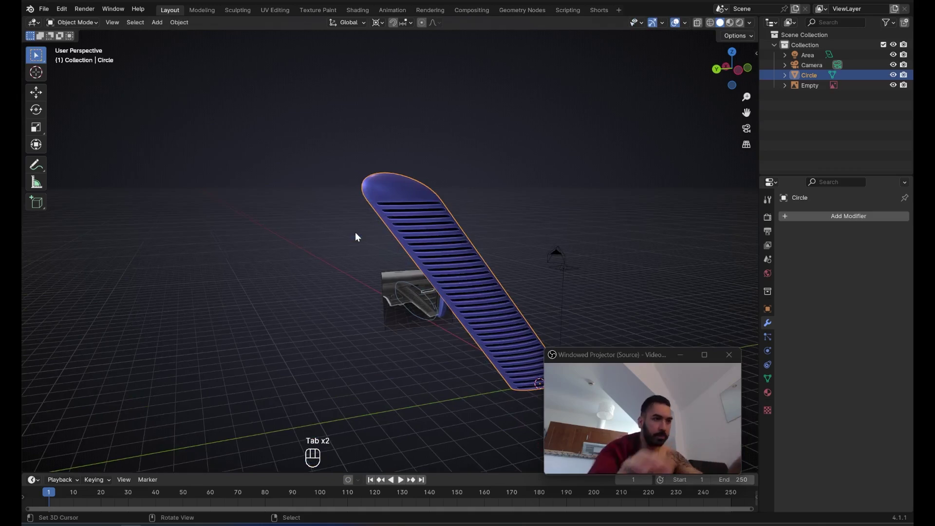
Examine the strip's shading, mesh topology and dome from several angles in both Object Mode and Edit Mode
{"action": "middle_click_drag", "start_coordinate": [409, 234], "coordinate": [268, 213]}
{"action": "middle_click_drag", "start_coordinate": [277, 249], "coordinate": [253, 230]}
{"action": "key", "text": "Tab"}
{"action": "key", "text": "1"}
{"action": "scroll", "coordinate": [353, 221], "scroll_direction": "up", "scroll_amount": 3}
{"action": "middle_click_drag", "start_coordinate": [322, 231], "coordinate": [432, 247], "text": "shift"}
{"action": "key", "text": "2"}
{"action": "key", "text": "Tab"}
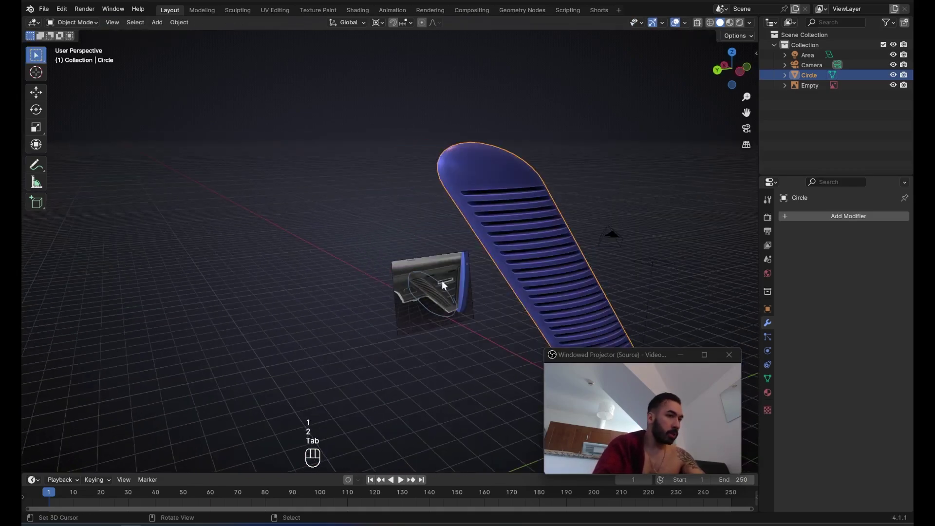
{"action": "middle_click_drag", "start_coordinate": [442, 281], "coordinate": [410, 280]}
{"action": "scroll", "coordinate": [410, 280], "scroll_direction": "up", "scroll_amount": 2}
{"action": "key", "text": "Tab"}
{"action": "middle_click_drag", "start_coordinate": [331, 200], "coordinate": [359, 229]}
{"action": "key", "text": "a"}
{"action": "middle_click_drag", "start_coordinate": [297, 188], "coordinate": [322, 170]}
{"action": "key", "text": "3"}
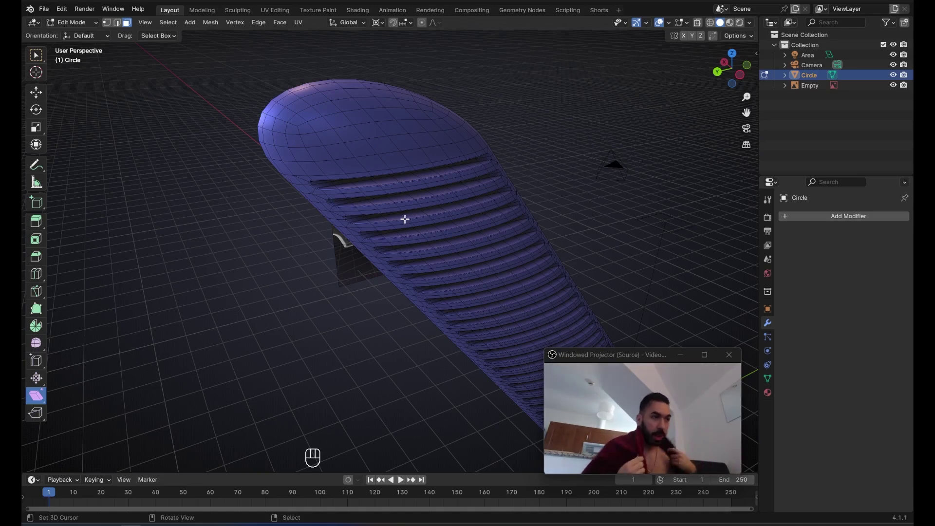
{"action": "middle_click_drag", "start_coordinate": [364, 137], "coordinate": [346, 132]}
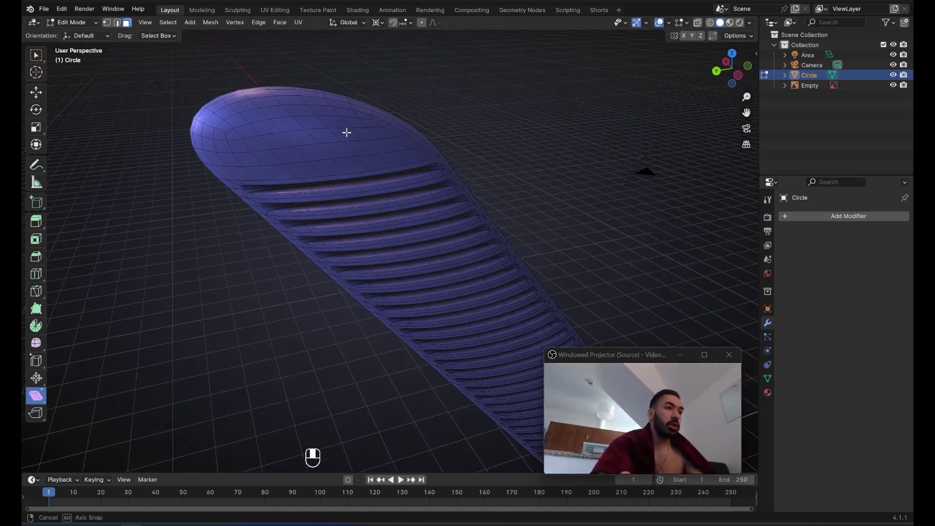
Try selecting individual faces on the dome in face select mode
{"action": "left_click", "coordinate": [250, 135]}
{"action": "key", "text": "ctrl+z"}
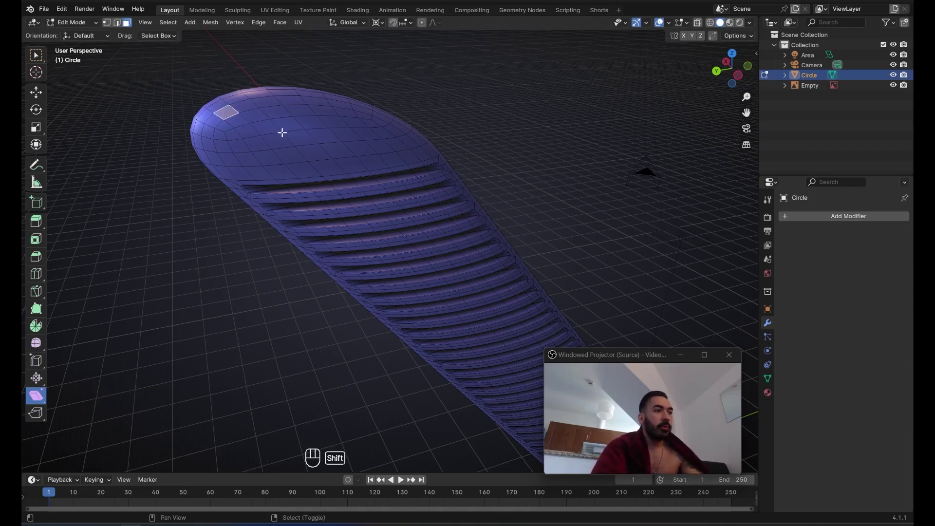
{"action": "right_click", "coordinate": [344, 139], "text": "shift"}
{"action": "middle_click_drag", "start_coordinate": [196, 93], "coordinate": [286, 136], "text": "shift"}
{"action": "scroll", "coordinate": [275, 132], "scroll_direction": "up", "scroll_amount": 5}
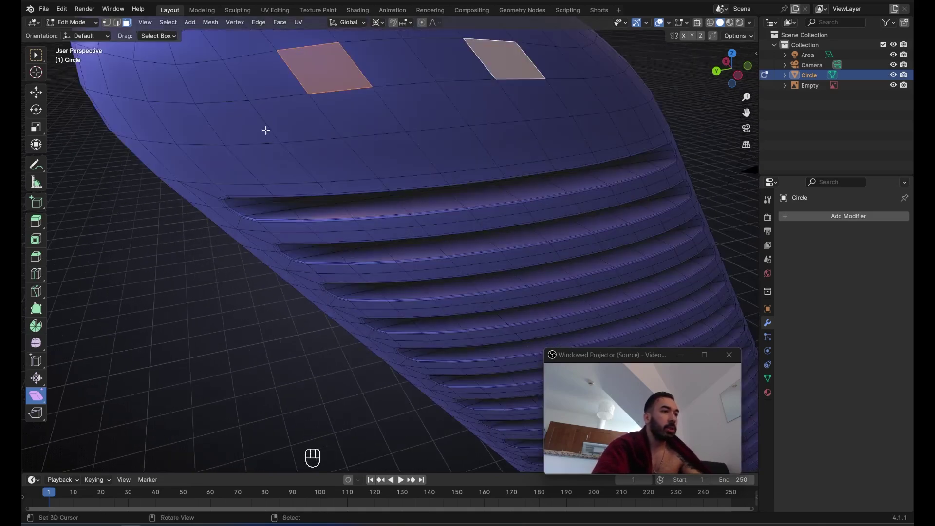
{"action": "scroll", "coordinate": [260, 131], "scroll_direction": "down", "scroll_amount": 3}
{"action": "left_click", "coordinate": [283, 136]}
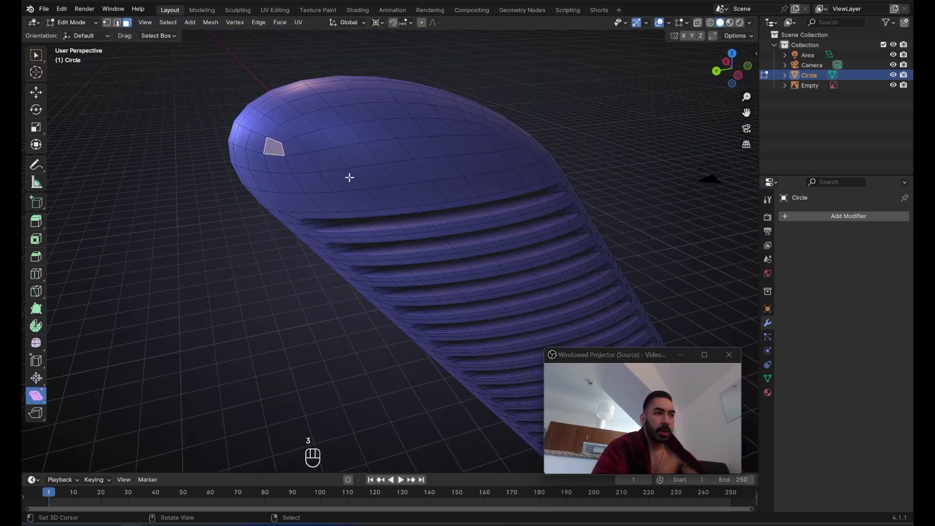
Try sliding edges and moving single vertices across the dome's surface
{"action": "key", "text": "2"}
{"action": "key", "text": "g"}
{"action": "key", "text": "g"}
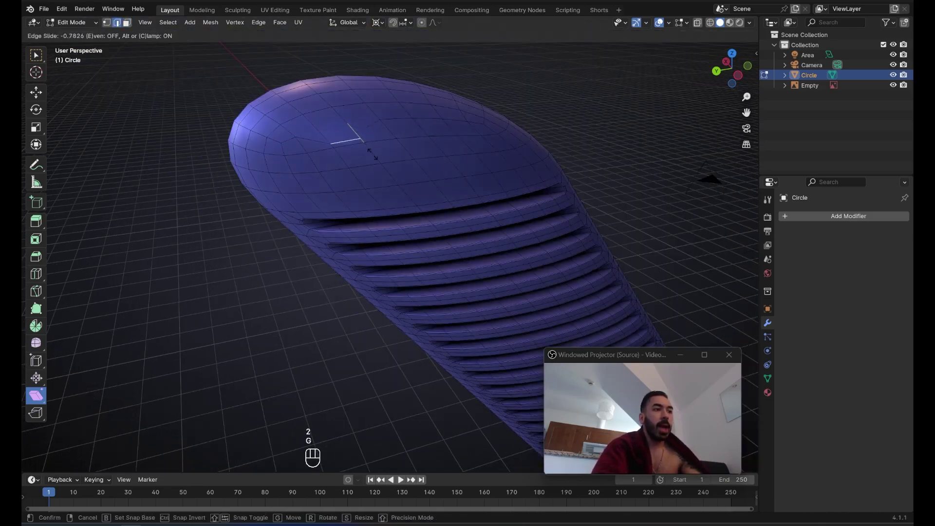
{"action": "left_click", "coordinate": [373, 154]}
{"action": "key", "text": "1"}
{"action": "right_click", "coordinate": [329, 145]}
{"action": "right_click", "coordinate": [345, 153], "text": "shift"}
{"action": "key", "text": "g"}
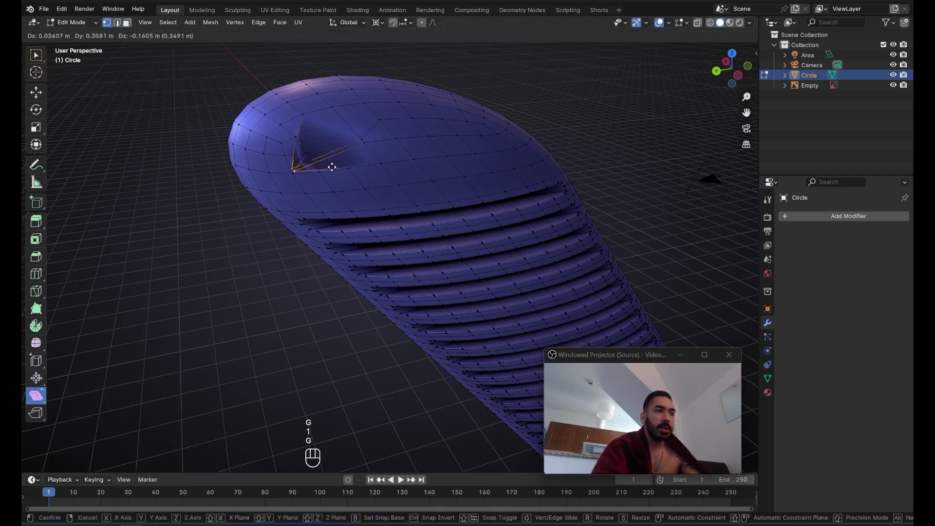
{"action": "left_click", "coordinate": [327, 170]}
{"action": "key", "text": "g"}
{"action": "key", "text": "g"}
{"action": "left_click", "coordinate": [346, 152]}
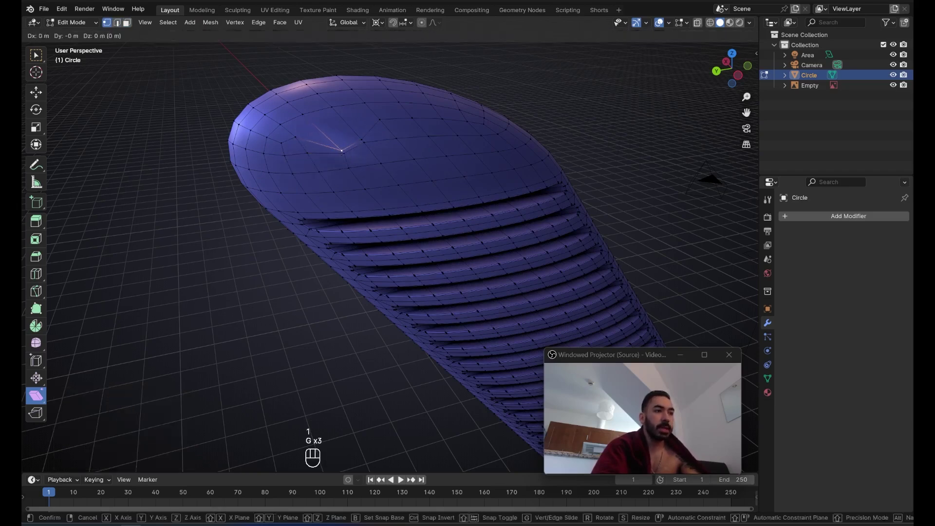
Undo the edge slides and vertex moves on the dome
{"action": "key", "text": "ctrl+z"}
{"action": "key", "text": "ctrl+z"}
{"action": "key", "text": "ctrl+z"}
{"action": "key", "text": "ctrl+z"}
{"action": "key", "text": "ctrl+z"}
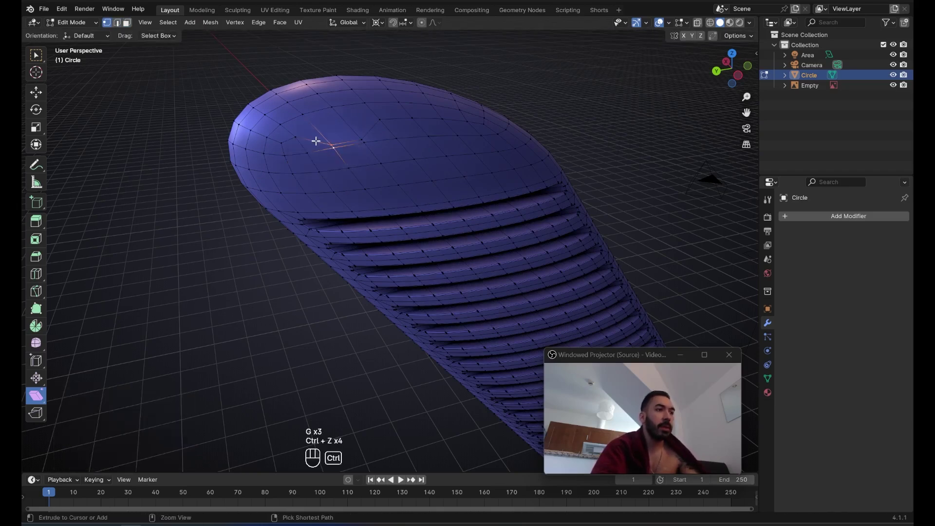
{"action": "key", "text": "ctrl+z"}
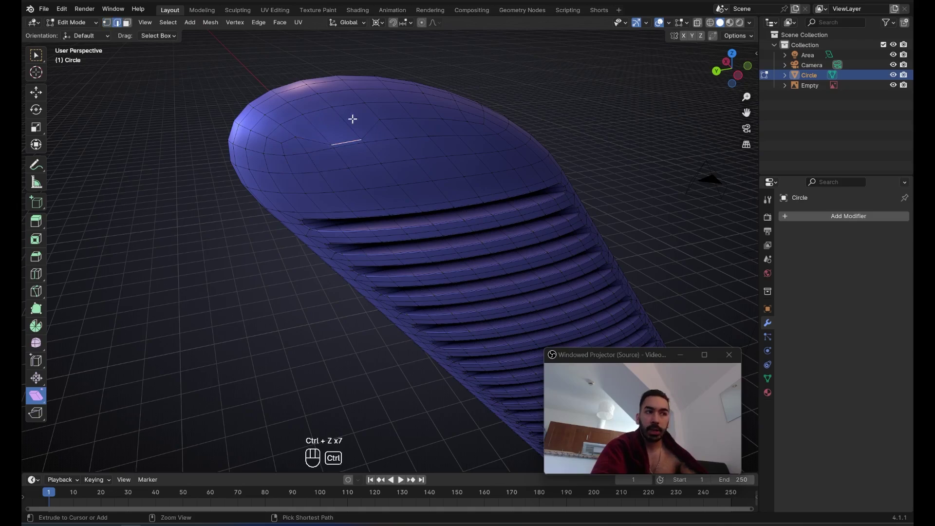
Examine a slot's rim loop and the strip's outer boundary loop, viewing the boundary in wireframe
{"action": "scroll", "coordinate": [390, 153], "scroll_direction": "up", "scroll_amount": 4}
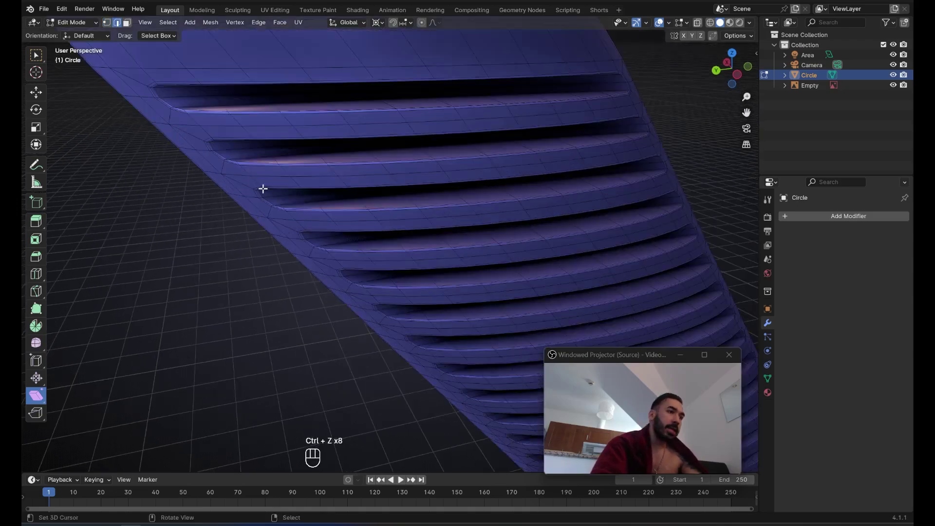
{"action": "left_click", "coordinate": [420, 182], "text": "alt"}
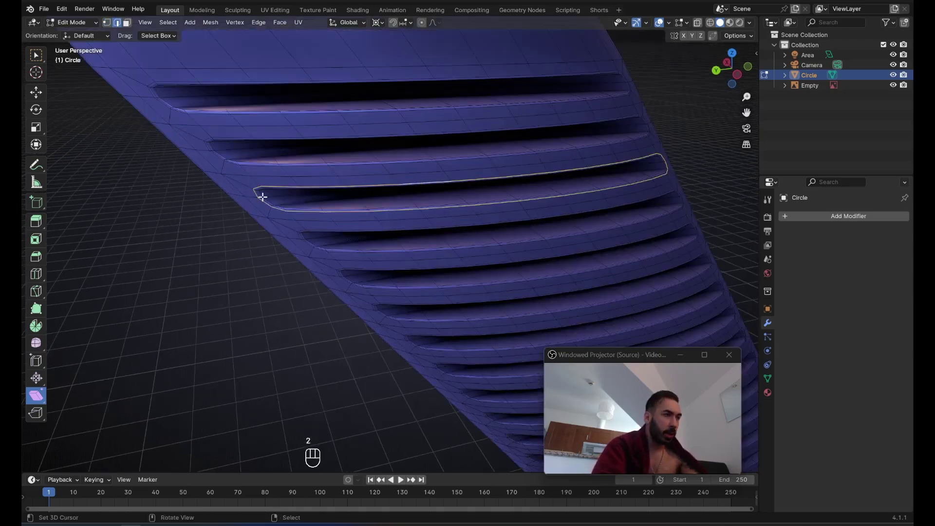
{"action": "middle_click", "coordinate": [340, 184], "text": "alt"}
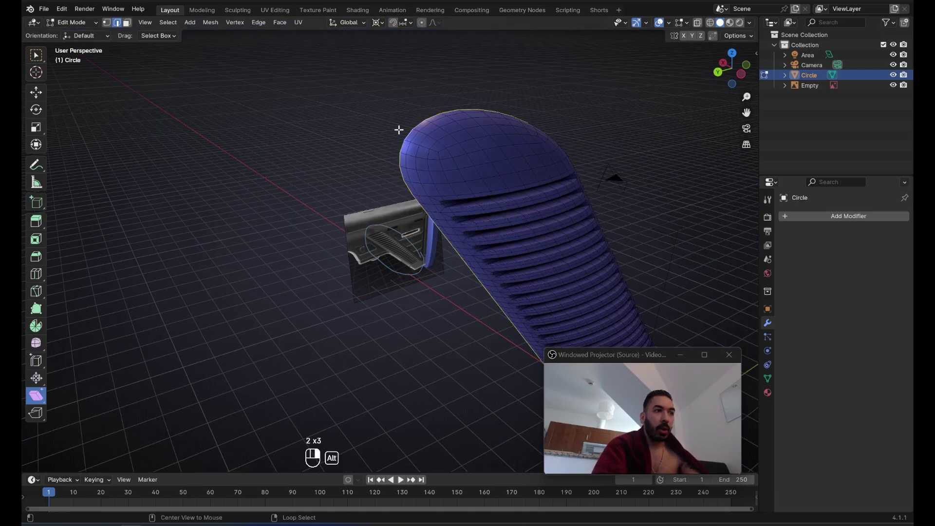
{"action": "middle_click_drag", "start_coordinate": [466, 166], "coordinate": [252, 132]}
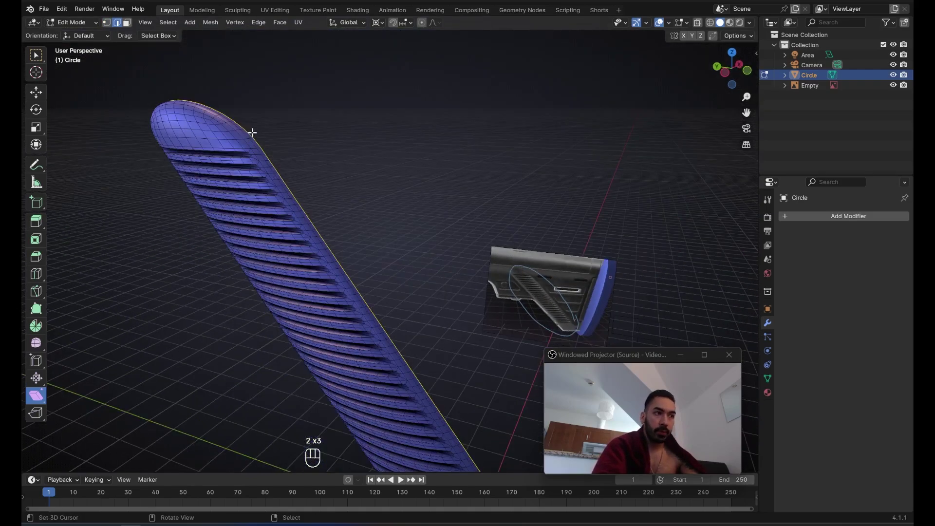
{"action": "scroll", "coordinate": [341, 225], "scroll_direction": "down", "scroll_amount": 3}
{"action": "key", "text": "z"}
{"action": "middle_click_drag", "start_coordinate": [285, 160], "coordinate": [331, 152]}
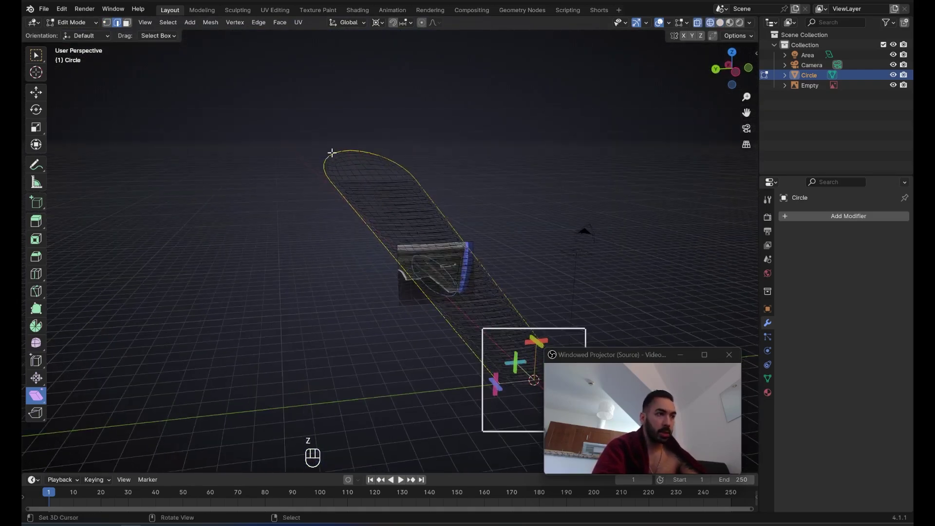
{"action": "middle_click_drag", "start_coordinate": [316, 188], "coordinate": [254, 178]}
{"action": "key", "text": "z"}
Select the path of boundary vertices along one long side of the strip, from beside the dome towards the base
{"action": "key", "text": "1"}
{"action": "left_click_drag", "start_coordinate": [222, 136], "coordinate": [218, 130]}
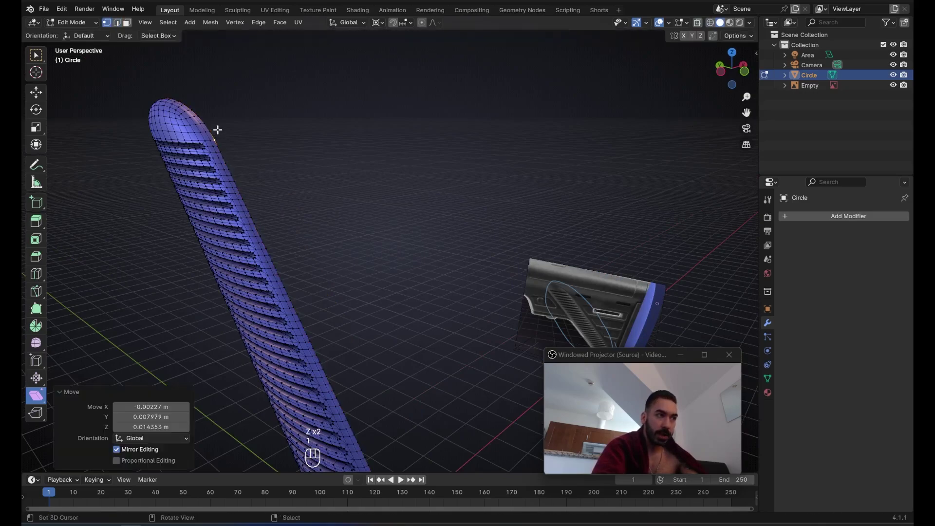
{"action": "middle_click_drag", "start_coordinate": [219, 139], "coordinate": [313, 145]}
{"action": "left_click", "coordinate": [376, 377], "text": "ctrl"}
Try to extrude the selected side boundary about 2.5 m along the negative Y axis
{"action": "key", "text": "e"}
{"action": "key", "text": "g"}
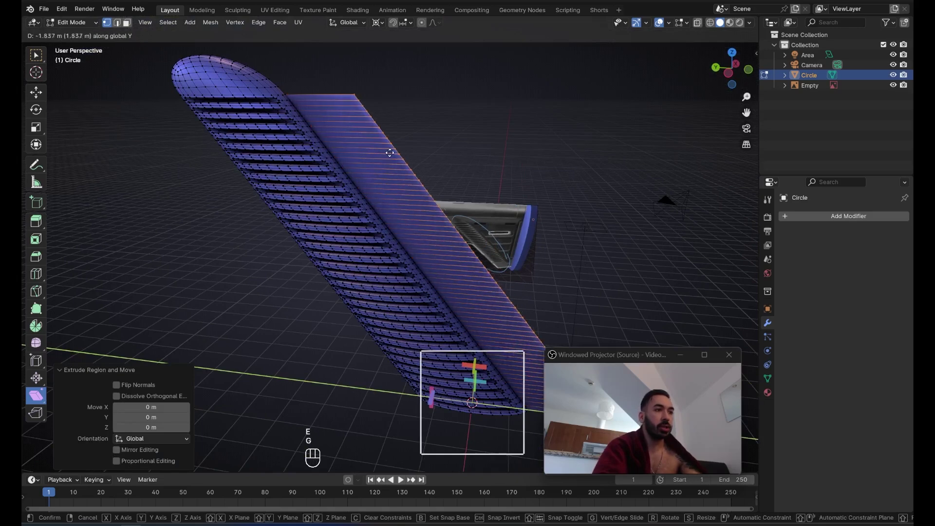
{"action": "left_click", "coordinate": [410, 154]}
{"action": "middle_click_drag", "start_coordinate": [409, 155], "coordinate": [360, 198]}
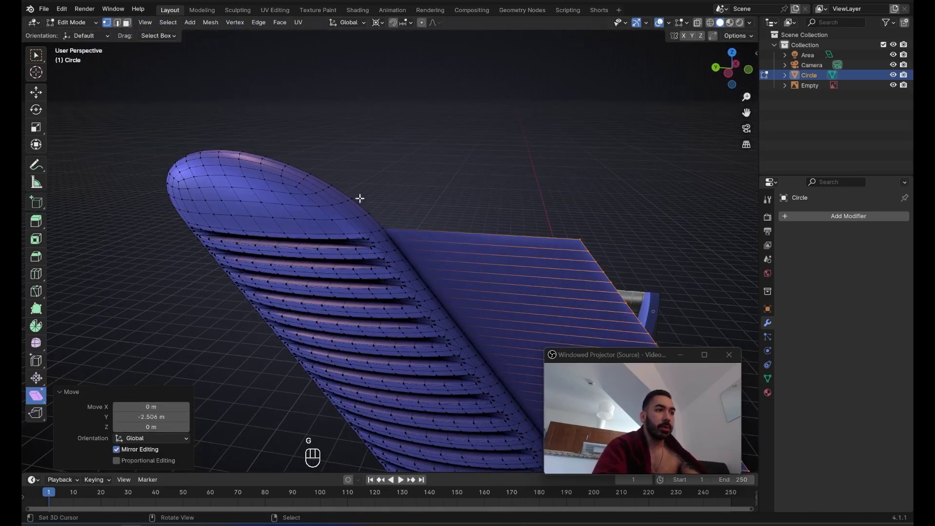
{"action": "key", "text": "ctrl+z"}
{"action": "key", "text": "ctrl+z"}
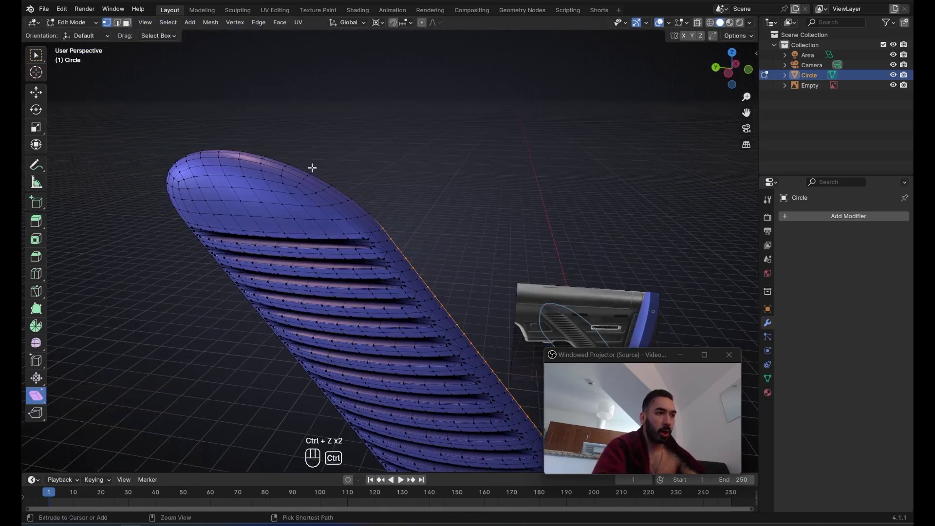
Extrude the long side boundary, including the adjoining part of the dome's edge, outward along Y into a flat flange
{"action": "key", "text": "e"}
{"action": "key", "text": "g"}
{"action": "right_click", "coordinate": [431, 202]}
{"action": "key", "text": "g"}
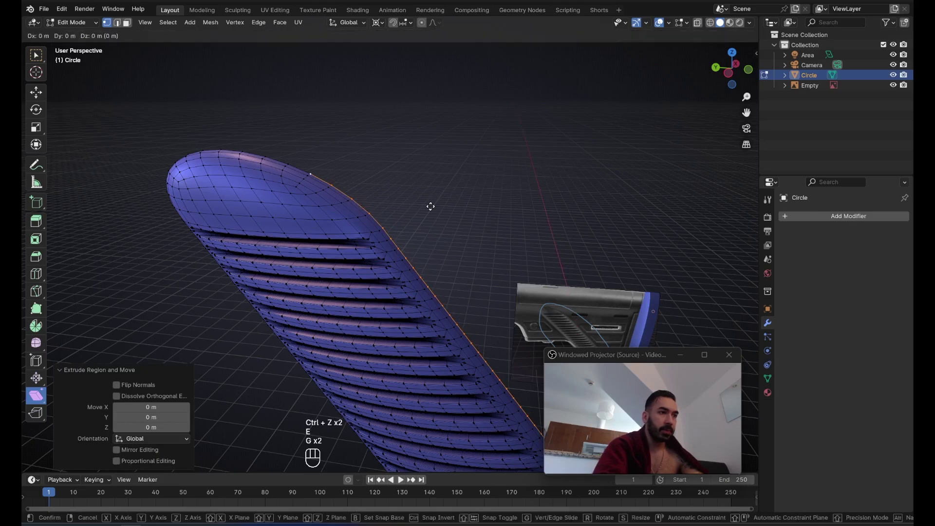
{"action": "left_click", "coordinate": [322, 170]}
Select the outer boundary loop and use Circle Select to reduce it to the vertices along the strip's opposite long side
{"action": "key", "text": "2"}
{"action": "middle_click_drag", "start_coordinate": [322, 169], "coordinate": [492, 199]}
{"action": "key", "text": "1"}
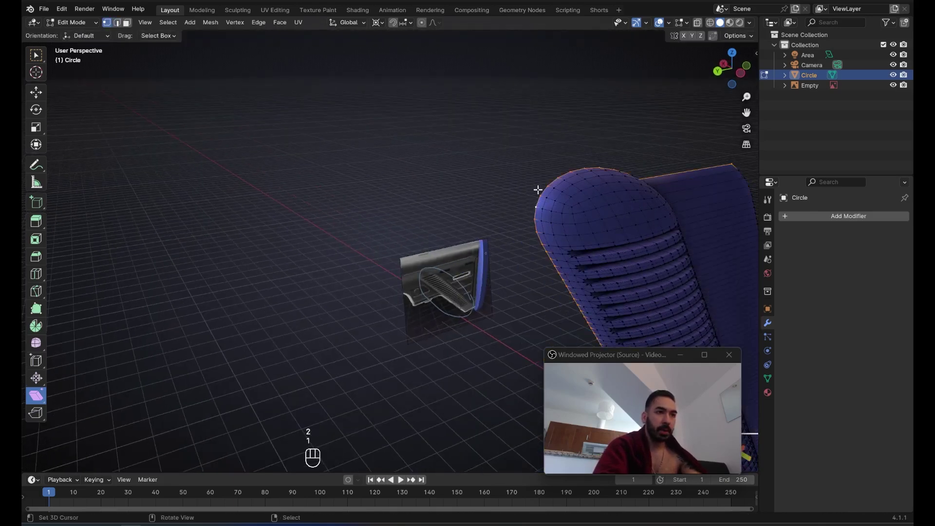
{"action": "key", "text": "c"}
{"action": "key", "text": "c"}
{"action": "middle_click_drag", "start_coordinate": [668, 174], "coordinate": [640, 249]}
{"action": "right_click", "coordinate": [648, 255]}
{"action": "middle_click_drag", "start_coordinate": [540, 248], "coordinate": [560, 227]}
{"action": "right_click", "coordinate": [559, 228]}
Extrude the opposite side boundary outward along Y into a second flange
{"action": "key", "text": "e"}
{"action": "key", "text": "g"}
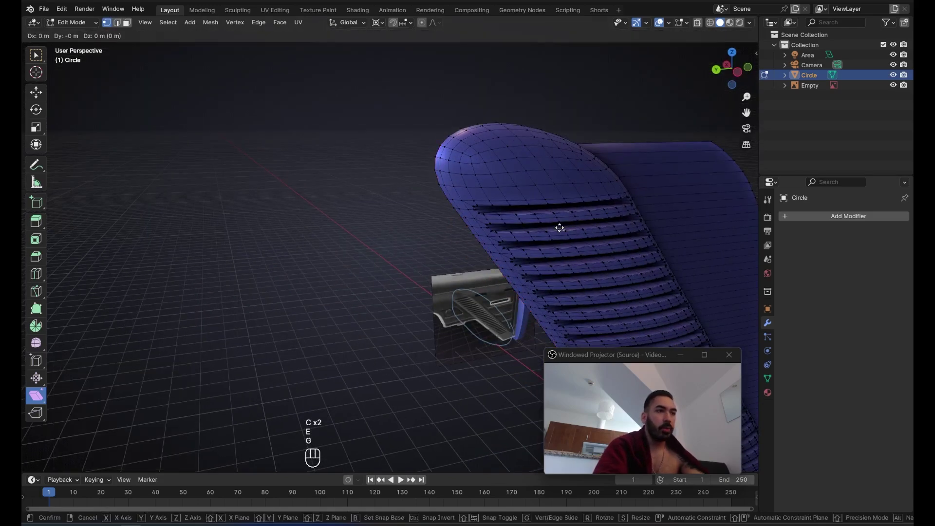
{"action": "middle_click", "coordinate": [553, 227]}
{"action": "right_click", "coordinate": [536, 229]}
{"action": "key", "text": "ctrl+z"}
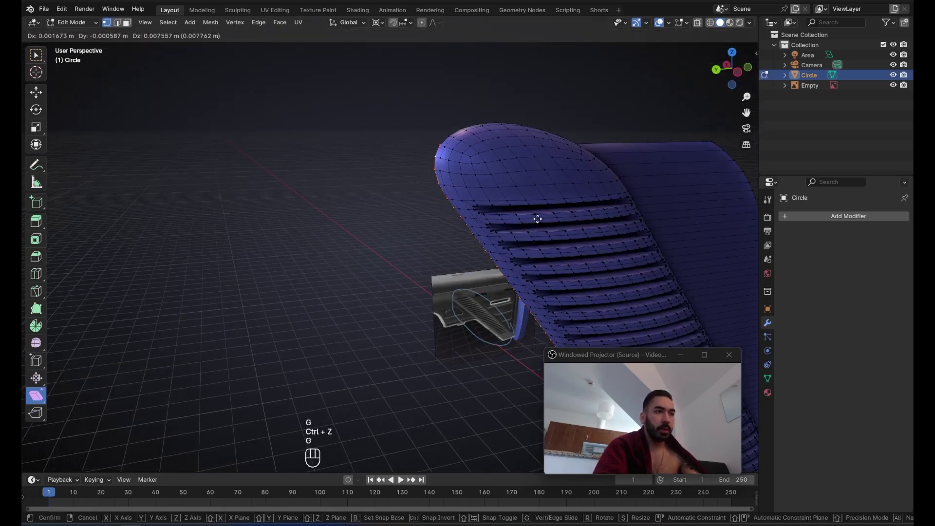
{"action": "key", "text": "g"}
{"action": "left_click", "coordinate": [470, 226]}
Select the upper boundary edges across both flanges and the dome and extrude them upward along Z
{"action": "key", "text": "2"}
{"action": "left_click", "coordinate": [399, 148], "text": "alt"}
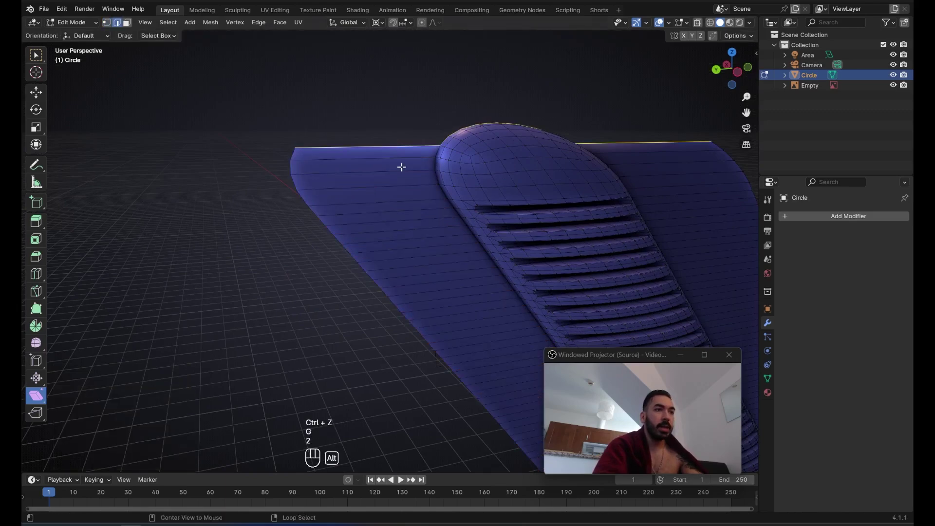
{"action": "key", "text": "e"}
{"action": "right_click", "coordinate": [429, 200]}
{"action": "key", "text": "g"}
{"action": "middle_click", "coordinate": [426, 178]}
{"action": "left_click", "coordinate": [423, 128]}
Place the 3D cursor at the extruded upper edge and flatten that edge by scaling it to 0 on Z
{"action": "key", "text": "shift+s"}
{"action": "left_click", "coordinate": [564, 184]}
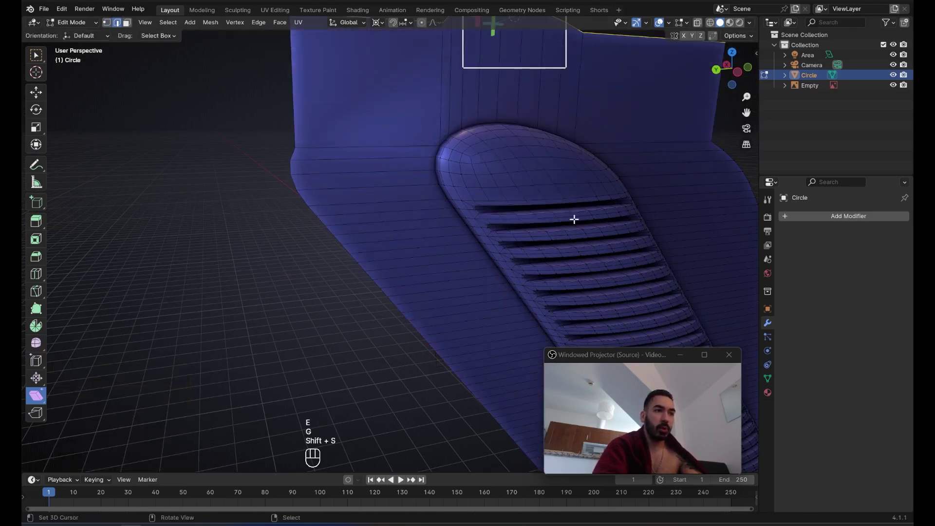
{"action": "scroll", "coordinate": [574, 219], "scroll_direction": "down", "scroll_amount": 3}
{"action": "key", "text": "s"}
{"action": "key", "text": "z"}
{"action": "key", "text": "0"}
{"action": "key", "text": "Return"}
{"action": "middle_click_drag", "start_coordinate": [574, 219], "coordinate": [507, 182]}
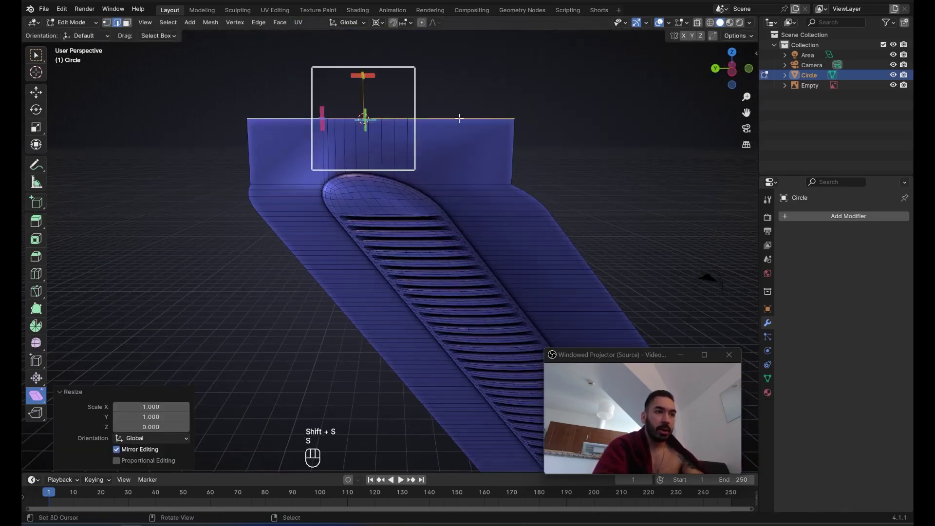
{"action": "middle_click_drag", "start_coordinate": [328, 190], "coordinate": [299, 158]}
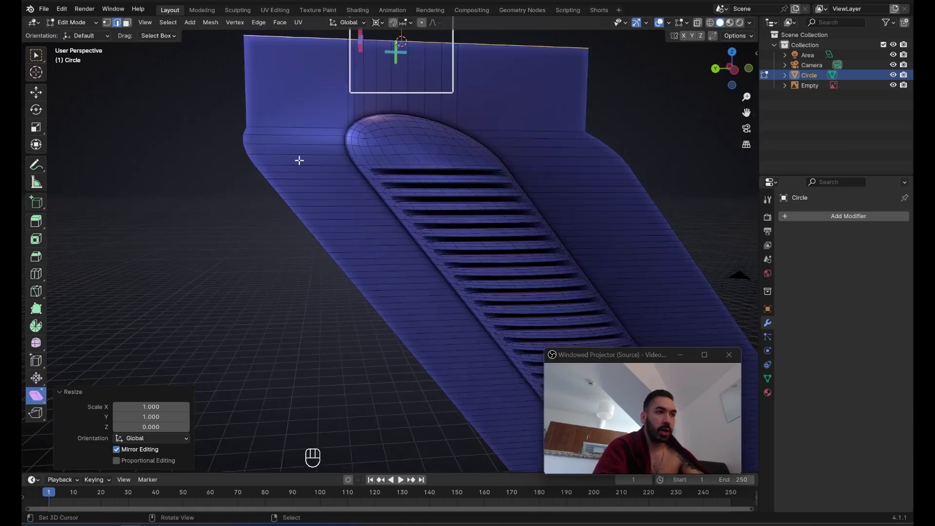
Add 8 evenly spaced lengthwise loop cuts to the flange on the dome's rounded side
{"action": "key", "text": "ctrl+r"}
{"action": "scroll", "coordinate": [292, 124], "scroll_direction": "up", "scroll_amount": 4}
{"action": "left_click", "coordinate": [294, 125]}
{"action": "right_click", "coordinate": [294, 125]}
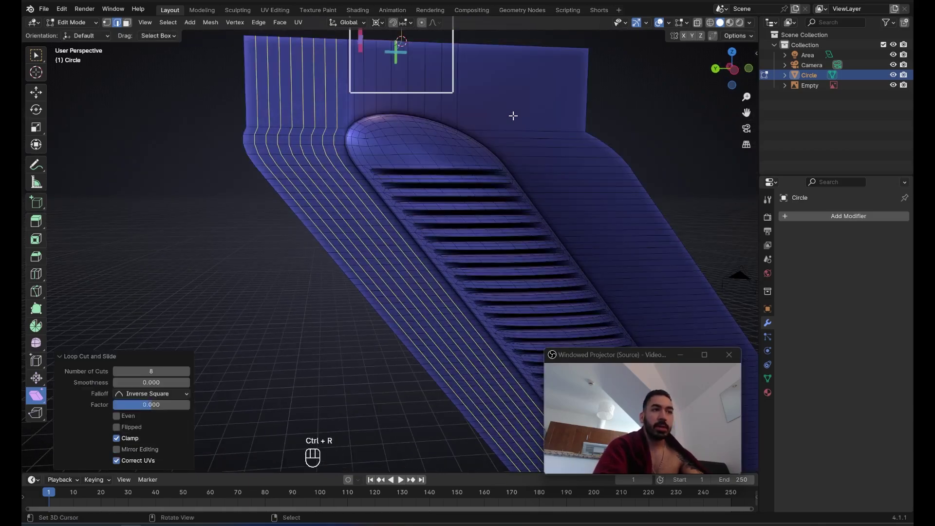
Add 8 evenly spaced lengthwise loop cuts to the flange on the -Y side of the ribbed strip
{"action": "key", "text": "ctrl+r"}
{"action": "scroll", "coordinate": [516, 134], "scroll_direction": "up", "scroll_amount": 5}
{"action": "scroll", "coordinate": [515, 134], "scroll_direction": "up", "scroll_amount": 2}
{"action": "left_click", "coordinate": [516, 134]}
{"action": "right_click", "coordinate": [516, 134]}
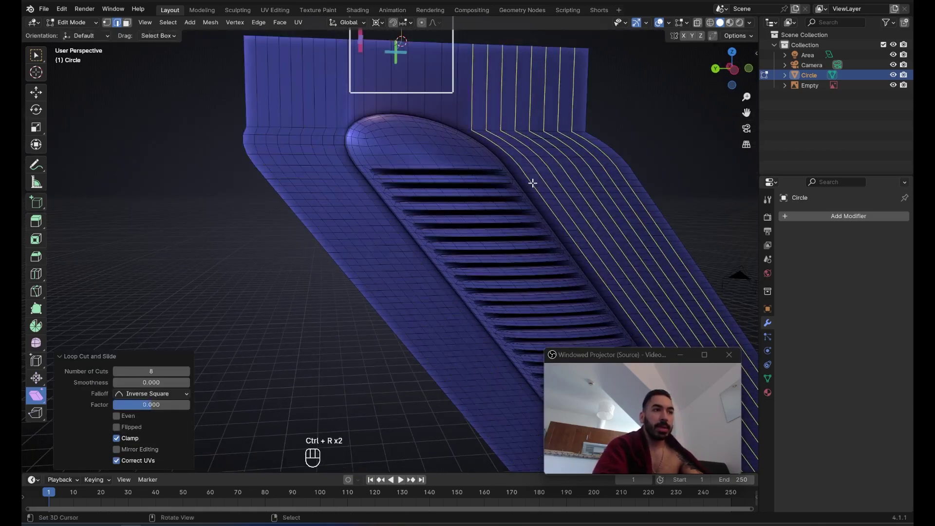
Examine the ribbed grip and its surrounding surface in the stock reference image
{"action": "key", "text": "a"}
{"action": "scroll", "coordinate": [532, 183], "scroll_direction": "down", "scroll_amount": 4}
{"action": "middle_click_drag", "start_coordinate": [532, 183], "coordinate": [473, 218]}
{"action": "middle_click_drag", "start_coordinate": [554, 333], "coordinate": [473, 247], "text": "shift"}
{"action": "scroll", "coordinate": [482, 249], "scroll_direction": "up", "scroll_amount": 3}
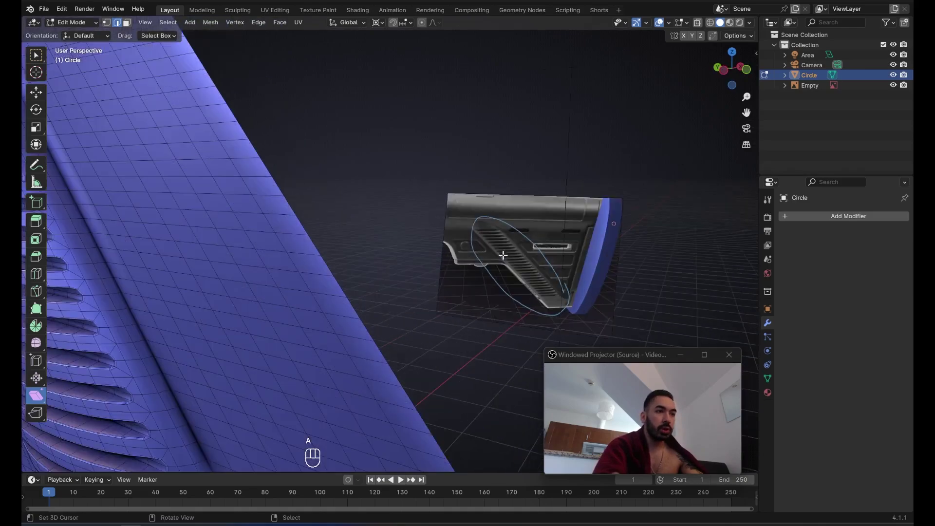
{"action": "middle_click_drag", "start_coordinate": [555, 250], "coordinate": [548, 243], "text": "shift"}
{"action": "scroll", "coordinate": [277, 224], "scroll_direction": "down", "scroll_amount": 3}
{"action": "middle_click_drag", "start_coordinate": [278, 223], "coordinate": [347, 132], "text": "shift"}
{"action": "scroll", "coordinate": [458, 219], "scroll_direction": "up", "scroll_amount": 4}
{"action": "middle_click_drag", "start_coordinate": [475, 234], "coordinate": [469, 189]}
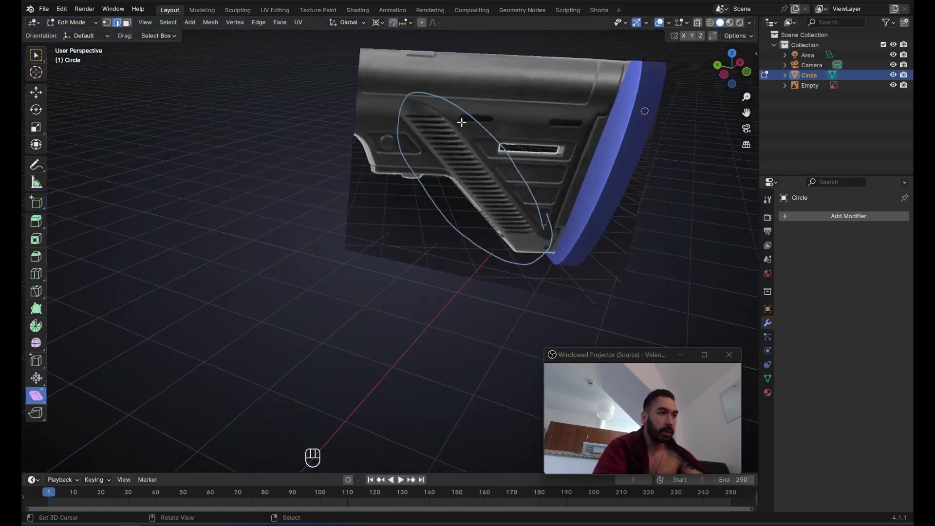
{"action": "scroll", "coordinate": [167, 211], "scroll_direction": "down", "scroll_amount": 7}
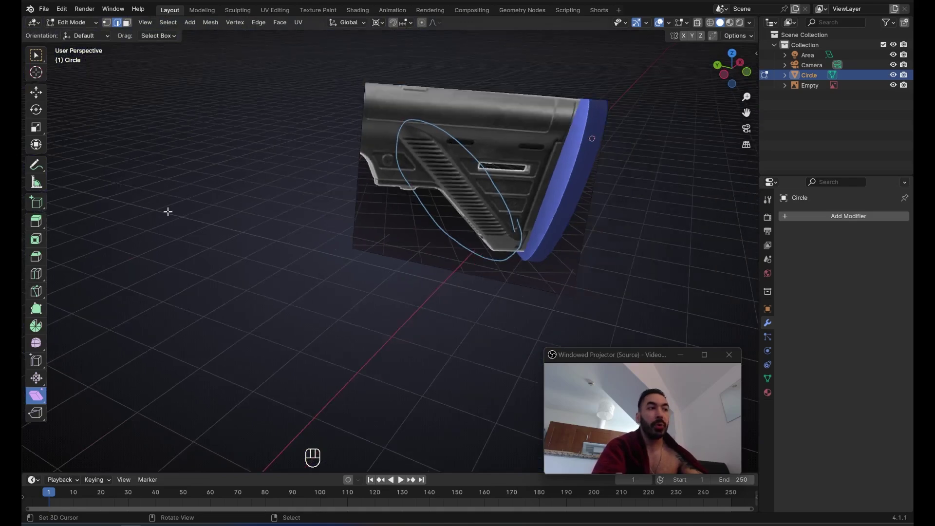
Select the outermost strip of the -Y flange, grow the selection six times inward, and delete its edges
{"action": "middle_click_drag", "start_coordinate": [225, 204], "coordinate": [237, 199]}
{"action": "key", "text": "1"}
{"action": "right_click", "coordinate": [240, 115], "text": "alt"}
{"action": "middle_click_drag", "start_coordinate": [270, 104], "coordinate": [307, 130]}
{"action": "key", "text": "ctrl+z"}
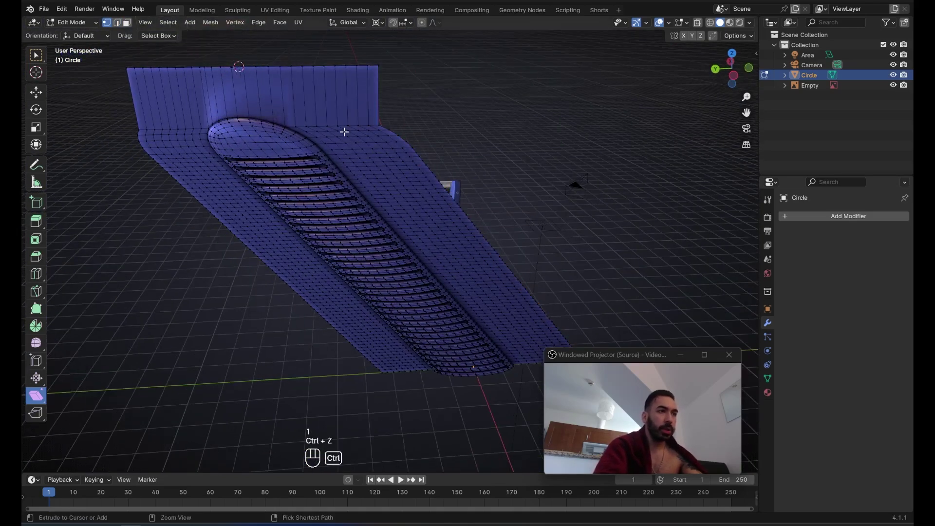
{"action": "key", "text": "ctrl+z"}
{"action": "left_click", "coordinate": [347, 103], "text": "alt+shift"}
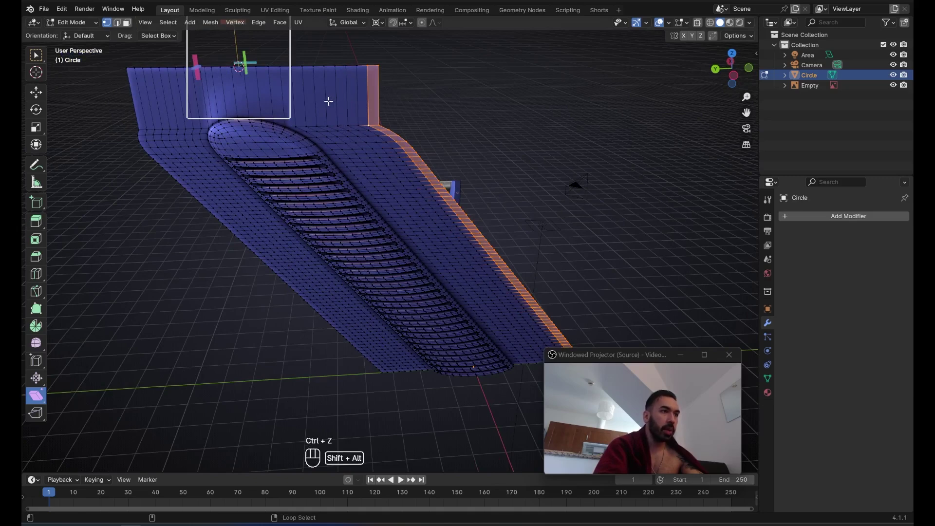
{"action": "key", "text": "ctrl+KP_Add"}
{"action": "key", "text": "ctrl+KP_Add"}
{"action": "key", "text": "ctrl+KP_Add"}
{"action": "key", "text": "ctrl+KP_Add"}
{"action": "key", "text": "ctrl+KP_Add"}
{"action": "key", "text": "ctrl+KP_Add"}
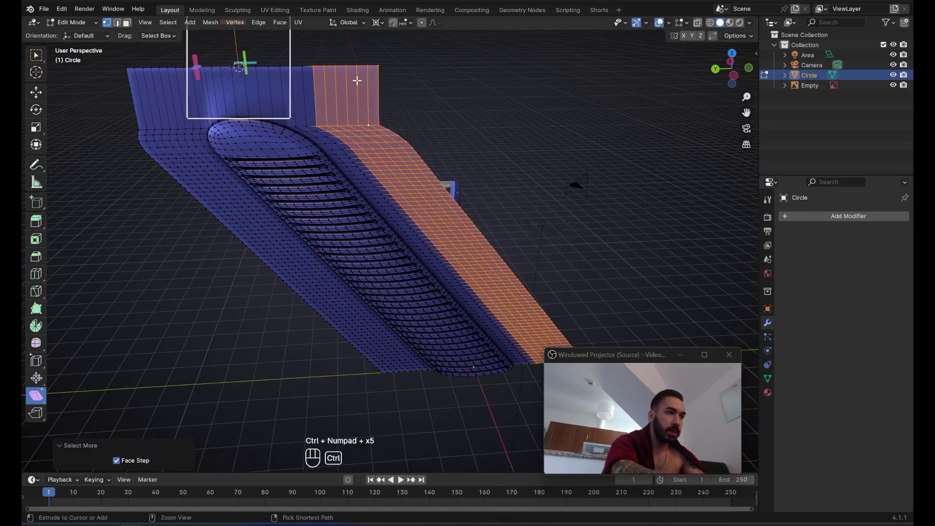
{"action": "key", "text": "x"}
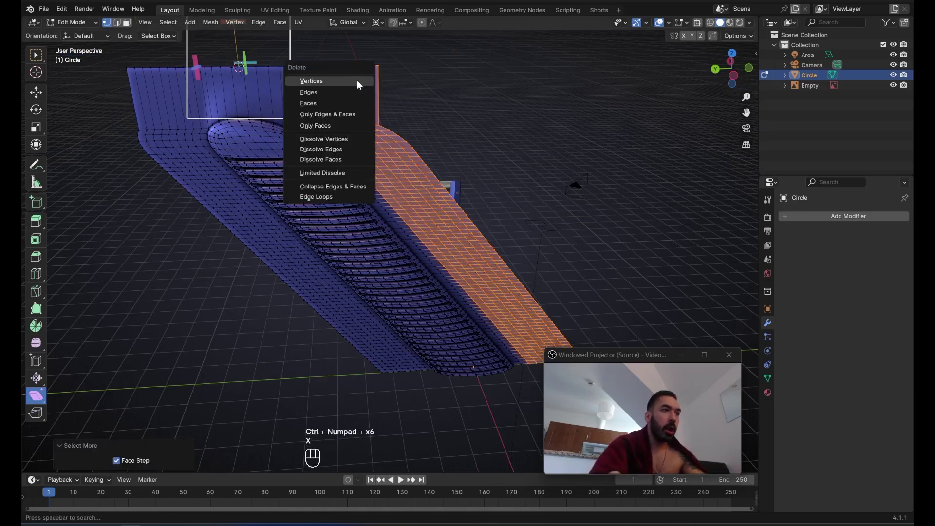
{"action": "left_click", "coordinate": [308, 94]}
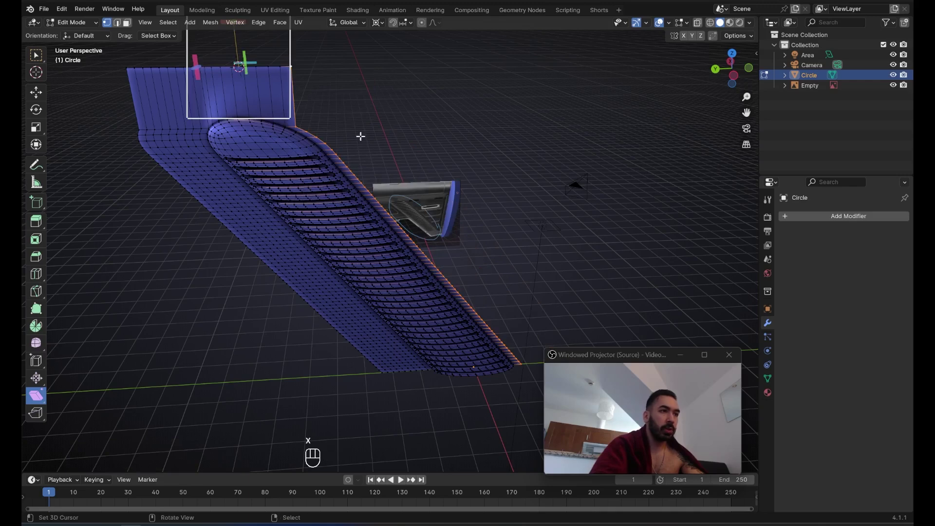
Move the -Y boundary about 7.8 m outward along -Y and flatten it by scaling to 0 on Y about the 3D cursor
{"action": "key", "text": "g"}
{"action": "left_click", "coordinate": [628, 197]}
{"action": "key", "text": "shift+s"}
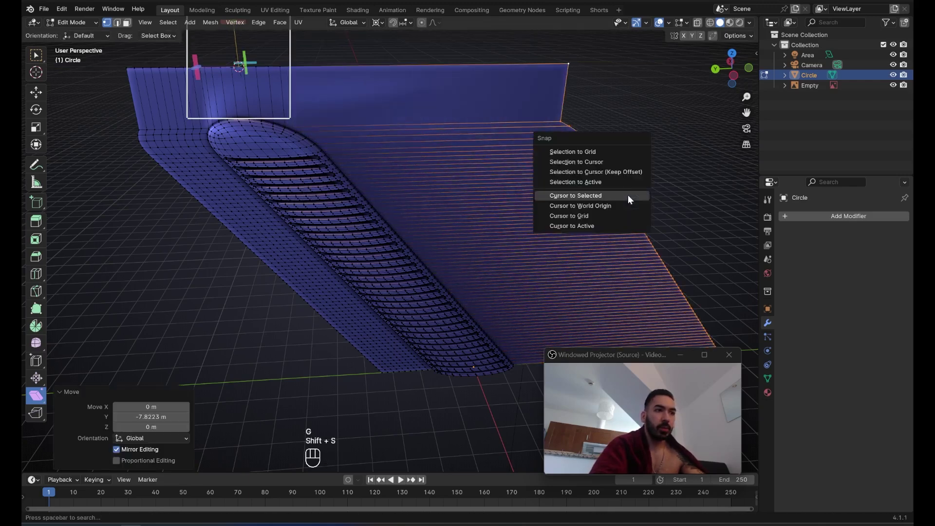
{"action": "left_click", "coordinate": [627, 195]}
{"action": "key", "text": "s"}
{"action": "key", "text": "y"}
{"action": "key", "text": "0"}
{"action": "left_click", "coordinate": [627, 195]}
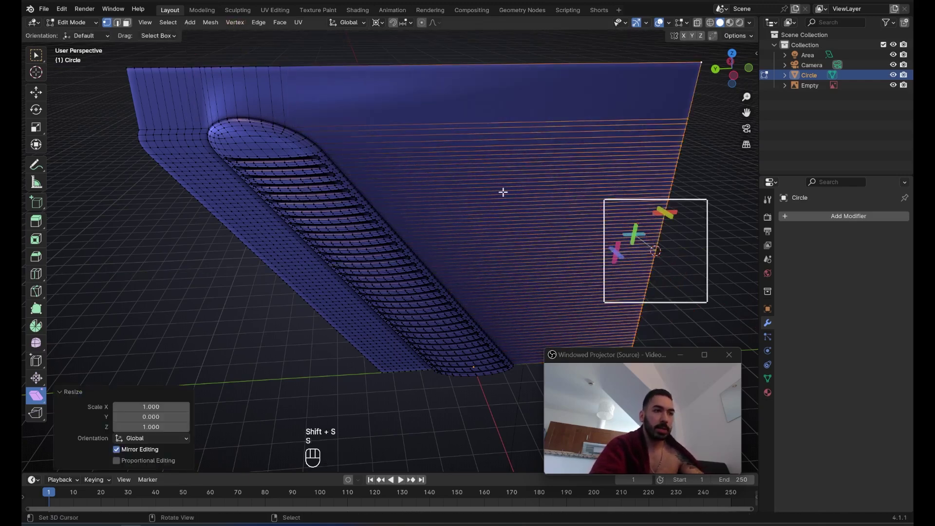
Divide the widened -Y panel with about 25 evenly spaced loop cuts running from its upper to lower edge
{"action": "scroll", "coordinate": [503, 192], "scroll_direction": "down", "scroll_amount": 4}
{"action": "key", "text": "ctrl+r"}
{"action": "scroll", "coordinate": [454, 177], "scroll_direction": "up", "scroll_amount": 20}
{"action": "scroll", "coordinate": [454, 176], "scroll_direction": "up", "scroll_amount": 9}
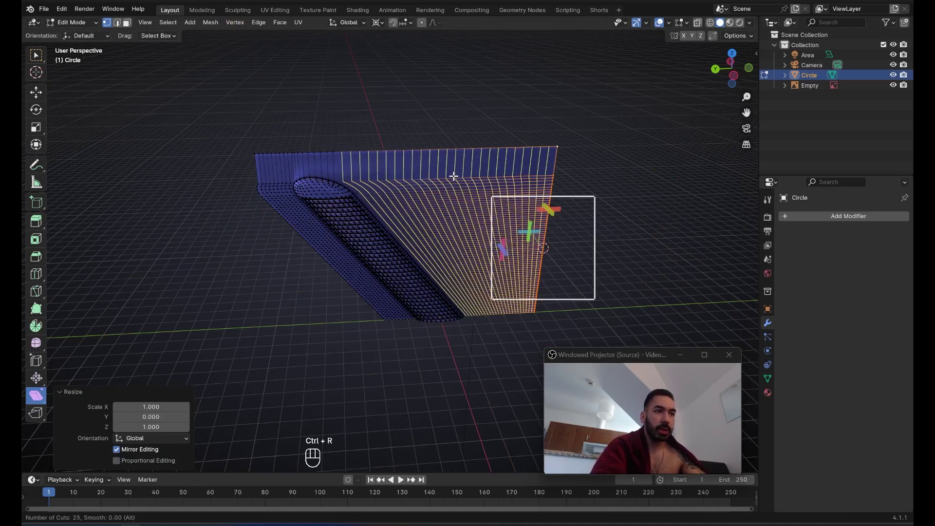
{"action": "scroll", "coordinate": [454, 177], "scroll_direction": "down", "scroll_amount": 1}
{"action": "left_click", "coordinate": [454, 178]}
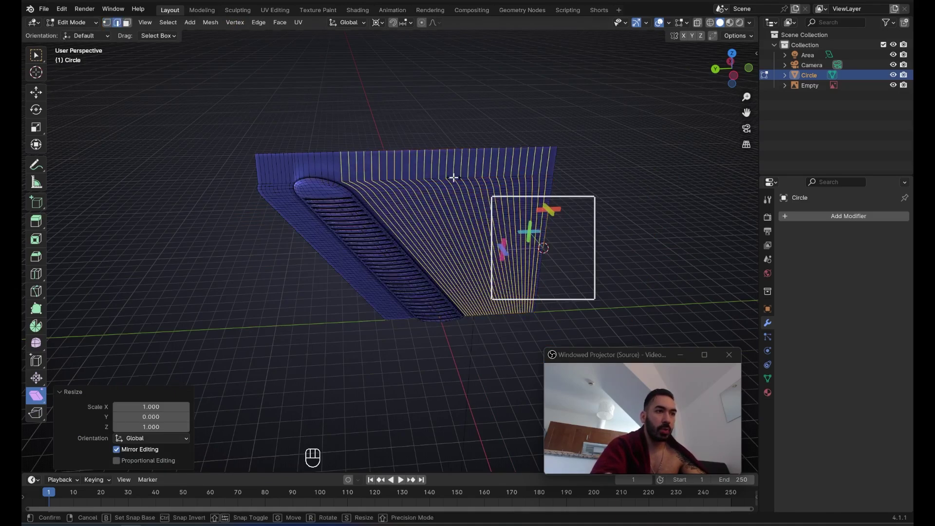
{"action": "right_click", "coordinate": [454, 177]}
Add 5 evenly spaced horizontal loop cuts along the upper band above the dome
{"action": "middle_click_drag", "start_coordinate": [458, 192], "coordinate": [436, 169]}
{"action": "scroll", "coordinate": [423, 151], "scroll_direction": "up", "scroll_amount": 3}
{"action": "key", "text": "a"}
{"action": "middle_click_drag", "start_coordinate": [387, 112], "coordinate": [306, 130], "text": "shift"}
{"action": "key", "text": "ctrl+r"}
{"action": "scroll", "coordinate": [325, 138], "scroll_direction": "up", "scroll_amount": 2}
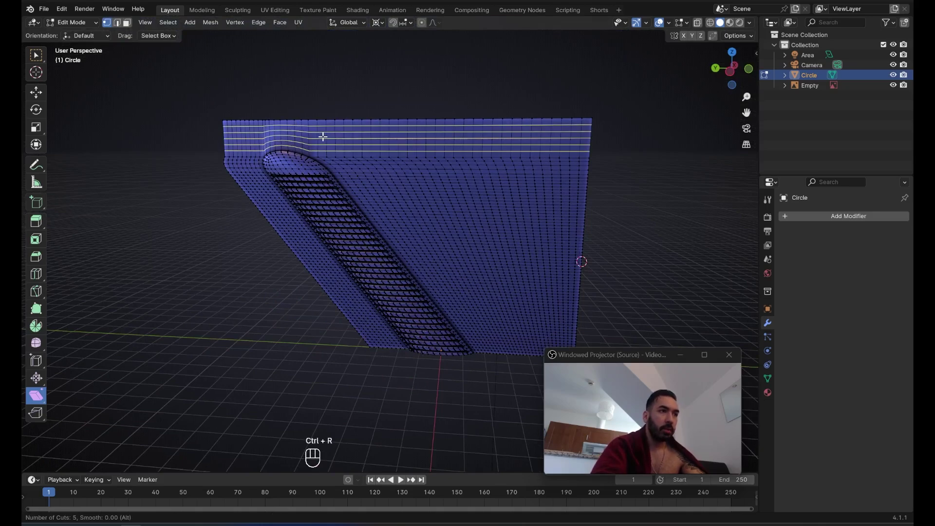
{"action": "left_click", "coordinate": [325, 138]}
{"action": "right_click", "coordinate": [324, 138]}
Select two face regions, one above the other, from beside the ribs to the -Y edge, and extrude them inward about 1.11 m
{"action": "scroll", "coordinate": [380, 175], "scroll_direction": "up", "scroll_amount": 2}
{"action": "key", "text": "3"}
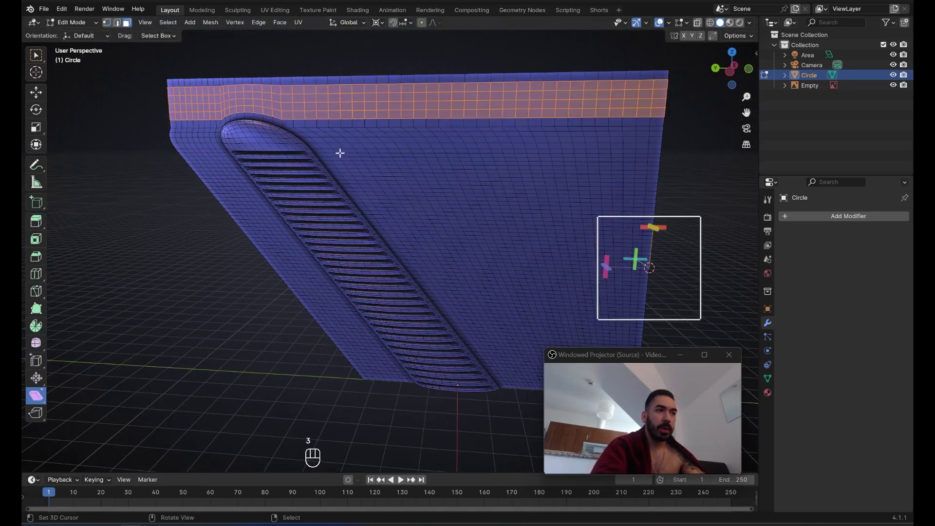
{"action": "left_click", "coordinate": [340, 153]}
{"action": "left_click", "coordinate": [414, 219], "text": "ctrl+shift"}
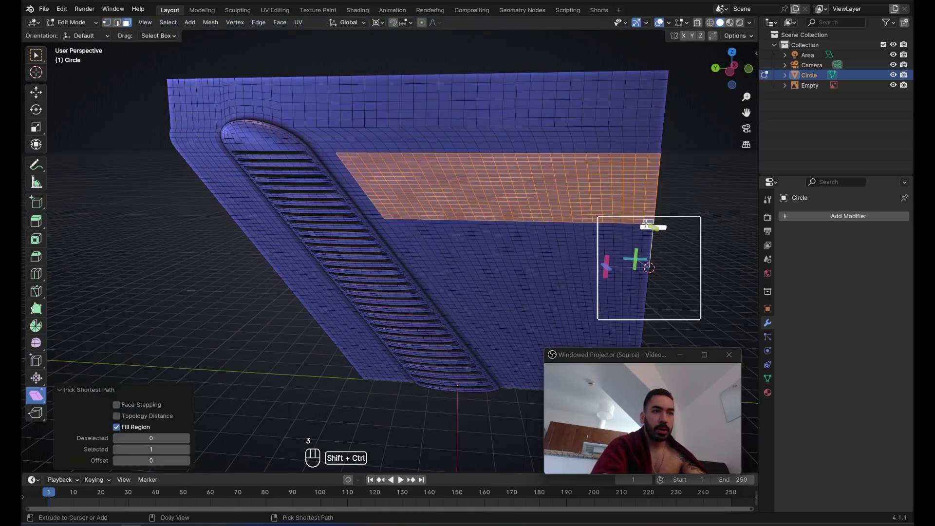
{"action": "left_click", "coordinate": [403, 238], "text": "shift"}
{"action": "left_click", "coordinate": [646, 283], "text": "ctrl+shift"}
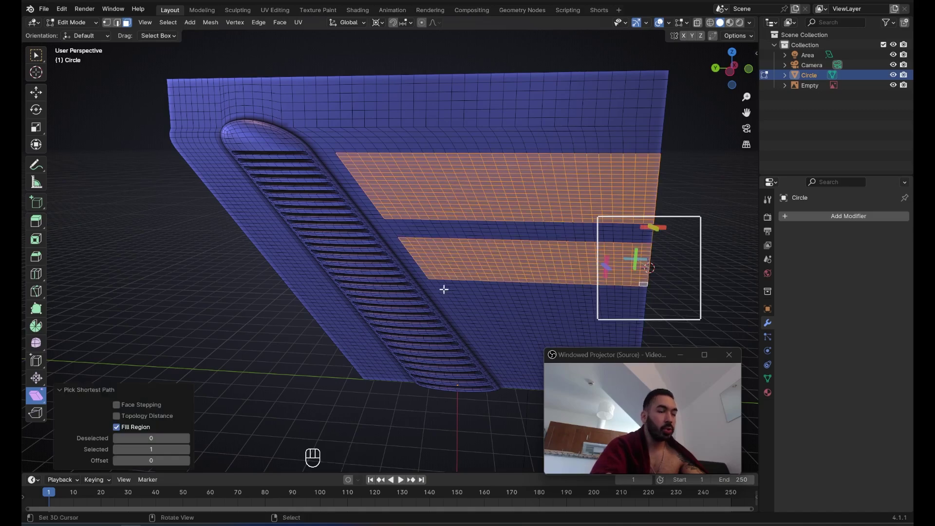
{"action": "middle_click_drag", "start_coordinate": [646, 282], "coordinate": [240, 180]}
{"action": "key", "text": "e"}
{"action": "left_click", "coordinate": [297, 219]}
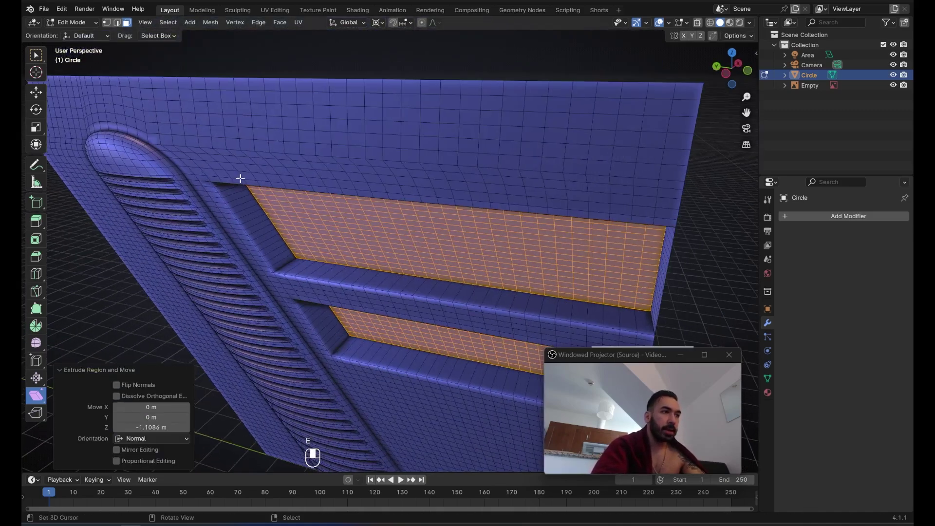
Delete the recessed faces of both pockets to open two windows in the panel
{"action": "key", "text": "Tab"}
{"action": "middle_click_drag", "start_coordinate": [301, 200], "coordinate": [510, 216]}
{"action": "scroll", "coordinate": [510, 216], "scroll_direction": "down", "scroll_amount": 4}
{"action": "key", "text": "Tab"}
{"action": "key", "text": "x"}
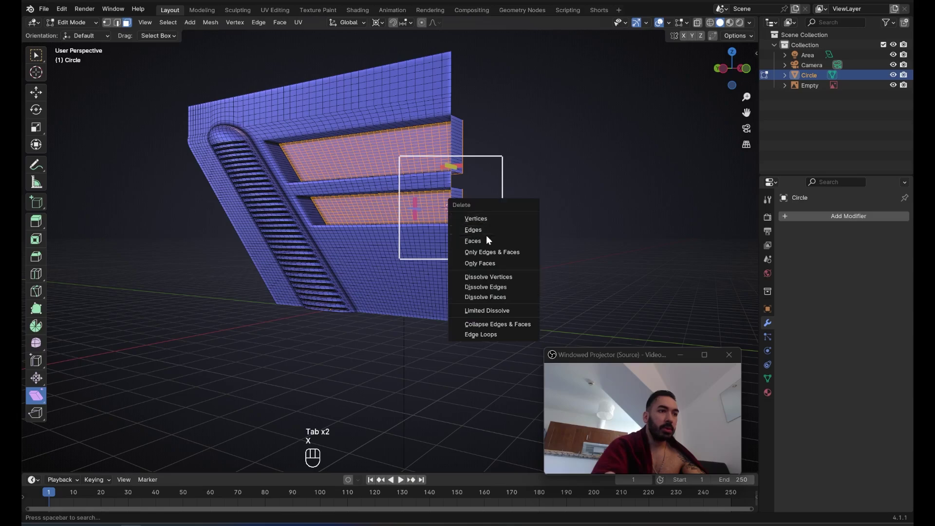
{"action": "left_click", "coordinate": [486, 238]}
{"action": "key", "text": "Tab"}
{"action": "middle_click_drag", "start_coordinate": [330, 222], "coordinate": [459, 278]}
Select a narrow horizontal rectangle of faces in the upper band near the dome and extrude it inward as a slot
{"action": "key", "text": "Tab"}
{"action": "scroll", "coordinate": [277, 146], "scroll_direction": "up", "scroll_amount": 2}
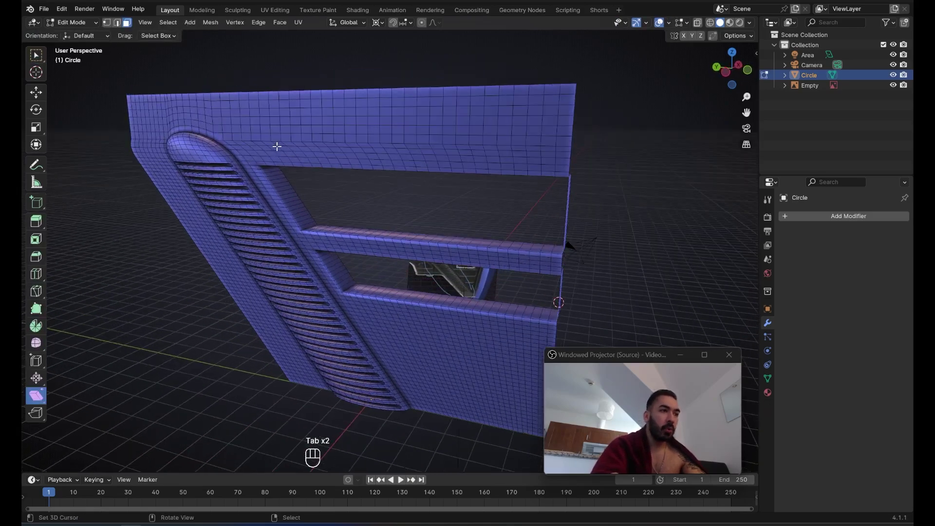
{"action": "left_click", "coordinate": [253, 130]}
{"action": "left_click", "coordinate": [338, 125], "text": "ctrl"}
{"action": "key", "text": "e"}
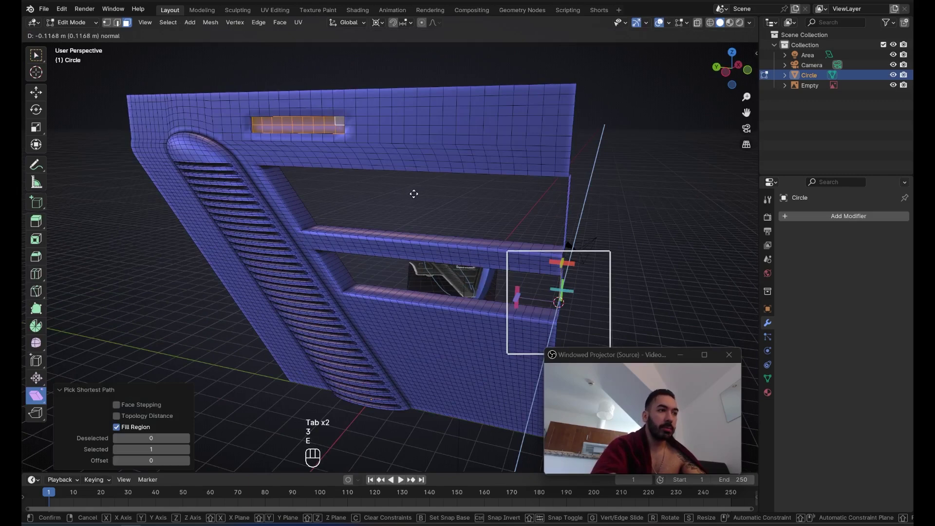
{"action": "left_click", "coordinate": [424, 193]}
Inset a small face patch on the -Y side of the slot by 0.284 m and round it with LoopTools Circle
{"action": "right_click", "coordinate": [424, 108]}
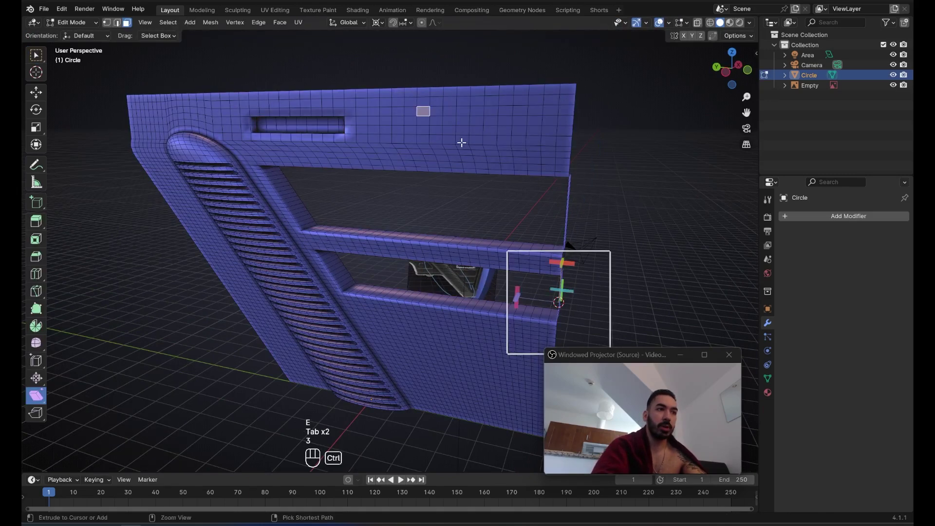
{"action": "right_click", "coordinate": [461, 141], "text": "ctrl+shift"}
{"action": "key", "text": "i"}
{"action": "left_click", "coordinate": [538, 192]}
{"action": "key", "text": "w"}
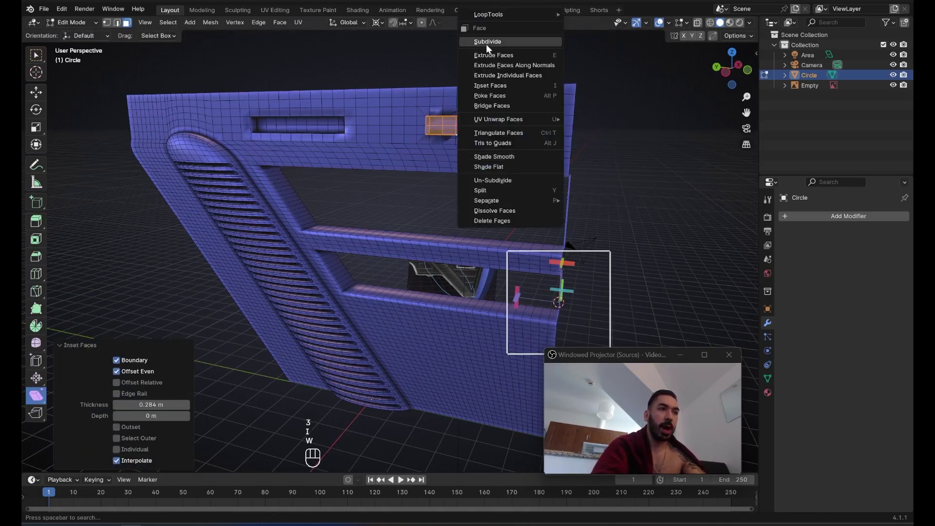
{"action": "mouse_move", "coordinate": [540, 15]}
{"action": "left_click", "coordinate": [578, 27]}
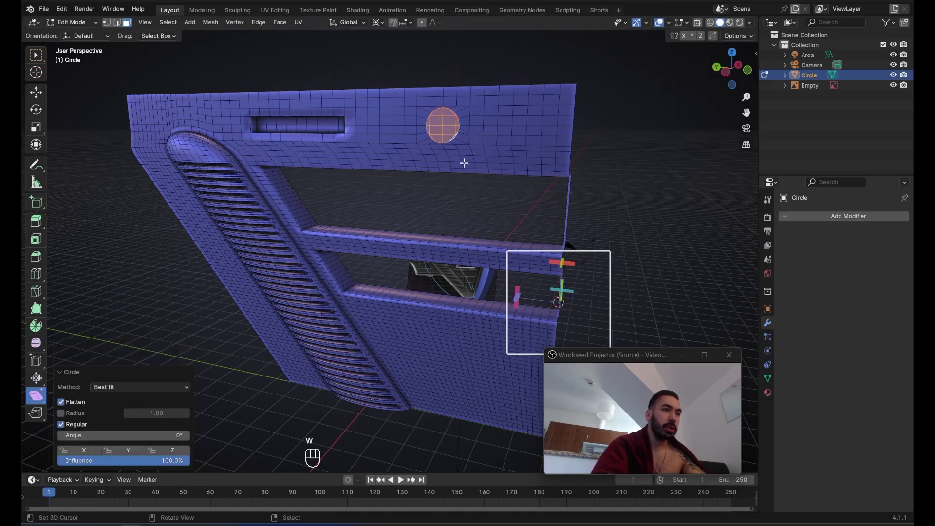
Scale the circular patch to 0.855 about the 3D cursor and extrude it inward as a round recess
{"action": "scroll", "coordinate": [524, 201], "scroll_direction": "up", "scroll_amount": 5}
{"action": "key", "text": "shift+s"}
{"action": "left_click", "coordinate": [524, 201]}
{"action": "key", "text": "s"}
{"action": "left_click", "coordinate": [501, 196]}
{"action": "key", "text": "e"}
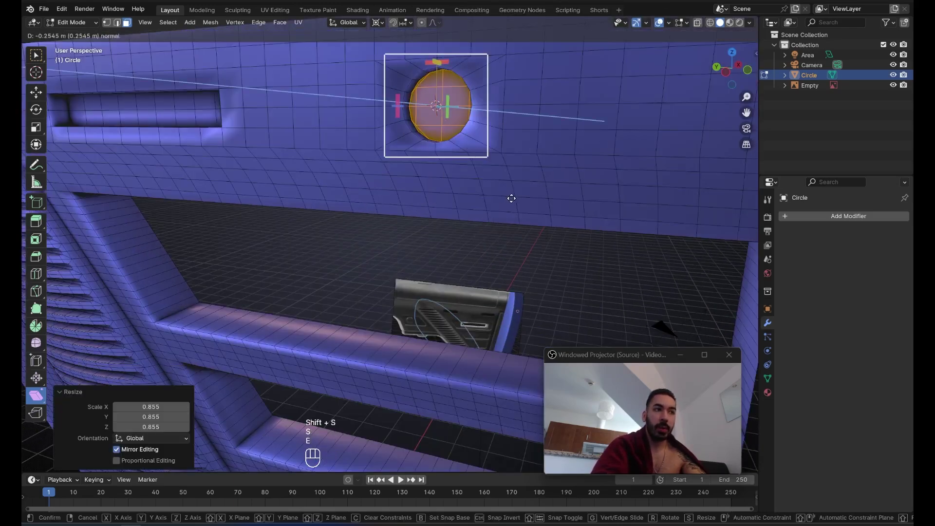
Inspect the panel's windows, recesses and ribs in Object Mode from several distances
{"action": "key", "text": "Tab"}
{"action": "key", "text": "Tab"}
{"action": "scroll", "coordinate": [484, 217], "scroll_direction": "down", "scroll_amount": 8}
{"action": "scroll", "coordinate": [486, 213], "scroll_direction": "up", "scroll_amount": 4}
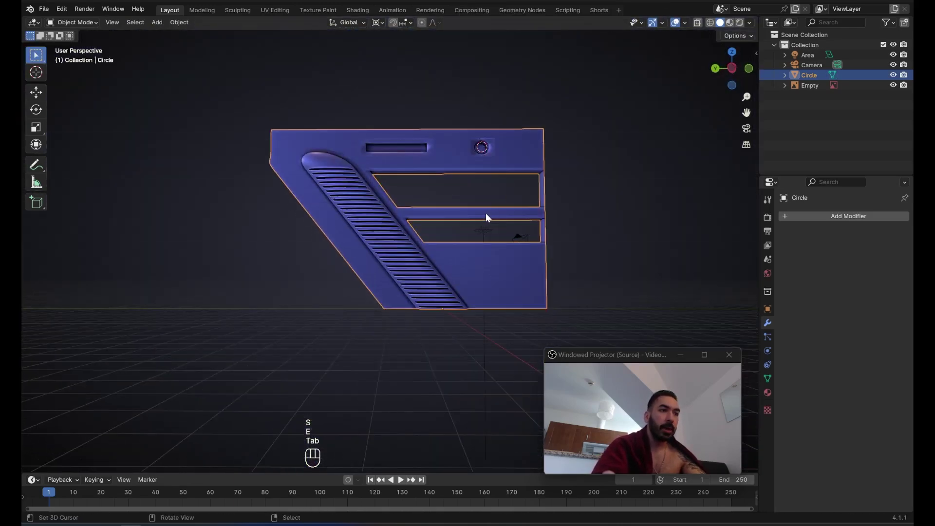
{"action": "scroll", "coordinate": [467, 161], "scroll_direction": "down", "scroll_amount": 2}
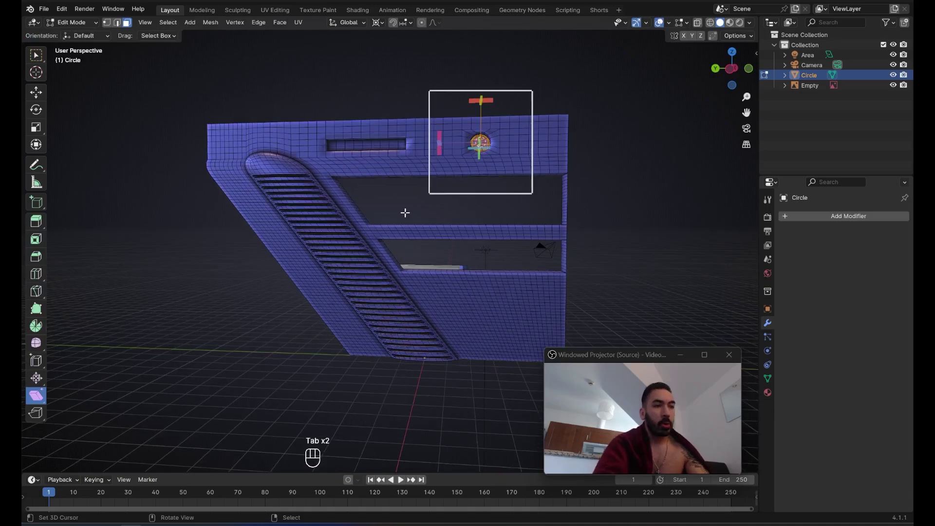
{"action": "scroll", "coordinate": [390, 229], "scroll_direction": "down", "scroll_amount": 2}
{"action": "key", "text": "Tab"}
{"action": "scroll", "coordinate": [375, 247], "scroll_direction": "up", "scroll_amount": 3}
{"action": "middle_click_drag", "start_coordinate": [255, 191], "coordinate": [261, 252]}
{"action": "middle_click_drag", "start_coordinate": [314, 229], "coordinate": [328, 213]}
{"action": "scroll", "coordinate": [328, 195], "scroll_direction": "up", "scroll_amount": 3}
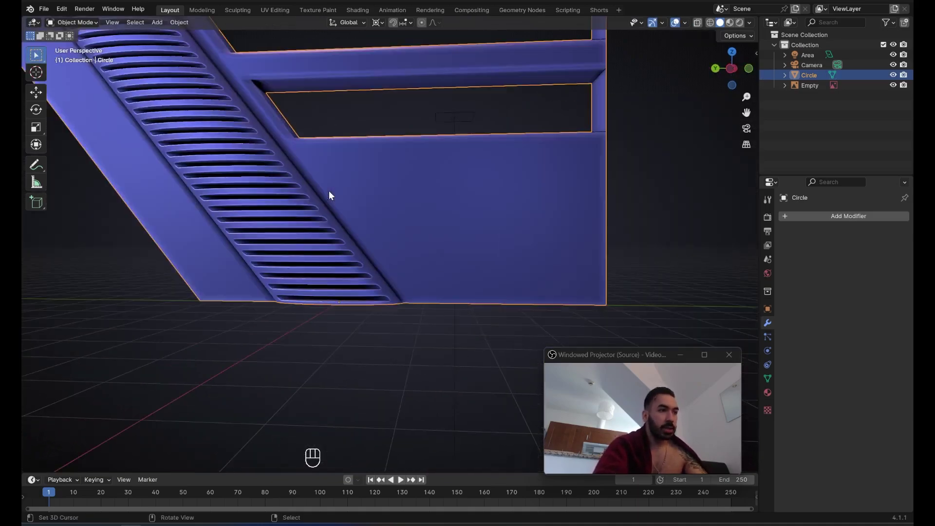
Delete the ribbed panel object and bring the stock reference image into view
{"action": "key", "text": "x"}
{"action": "left_click", "coordinate": [329, 191]}
{"action": "scroll", "coordinate": [439, 236], "scroll_direction": "up", "scroll_amount": 4}
{"action": "middle_click_drag", "start_coordinate": [432, 271], "coordinate": [408, 256], "text": "shift"}
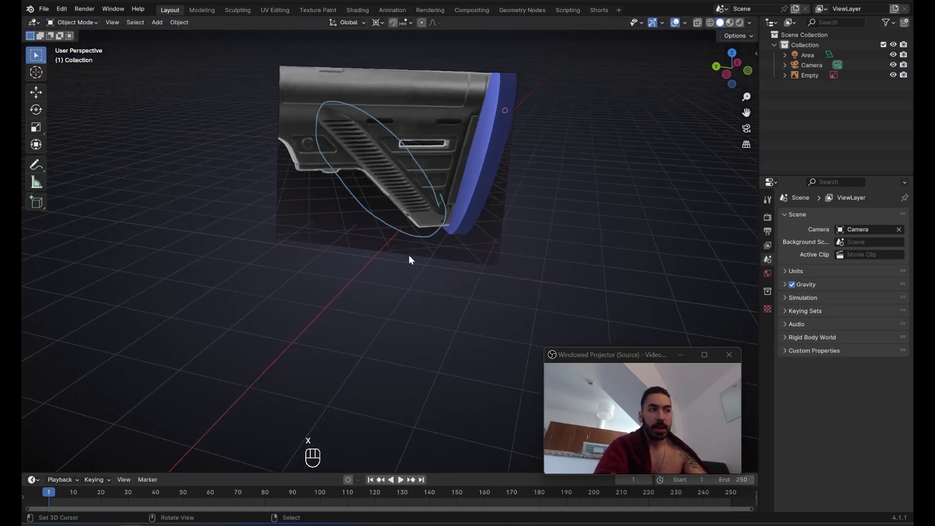
Examine how the ribbed grip sits within the stock in the reference image
{"action": "middle_click_drag", "start_coordinate": [389, 190], "coordinate": [383, 207]}
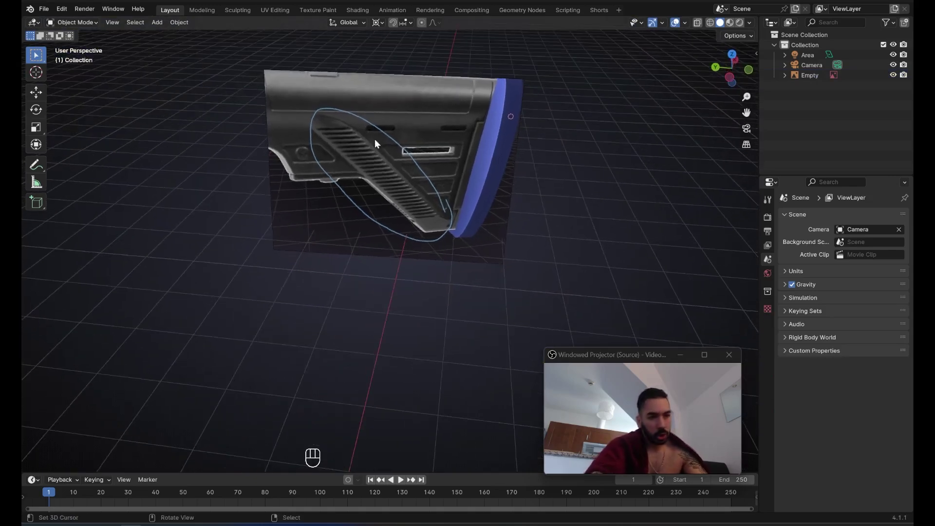
{"action": "middle_click_drag", "start_coordinate": [361, 140], "coordinate": [329, 155]}
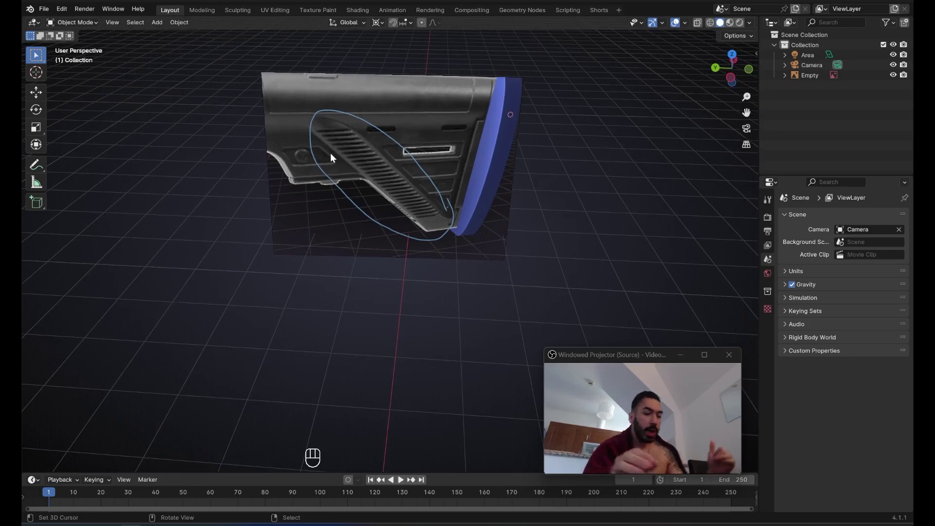
{"action": "middle_click_drag", "start_coordinate": [521, 92], "coordinate": [421, 139]}
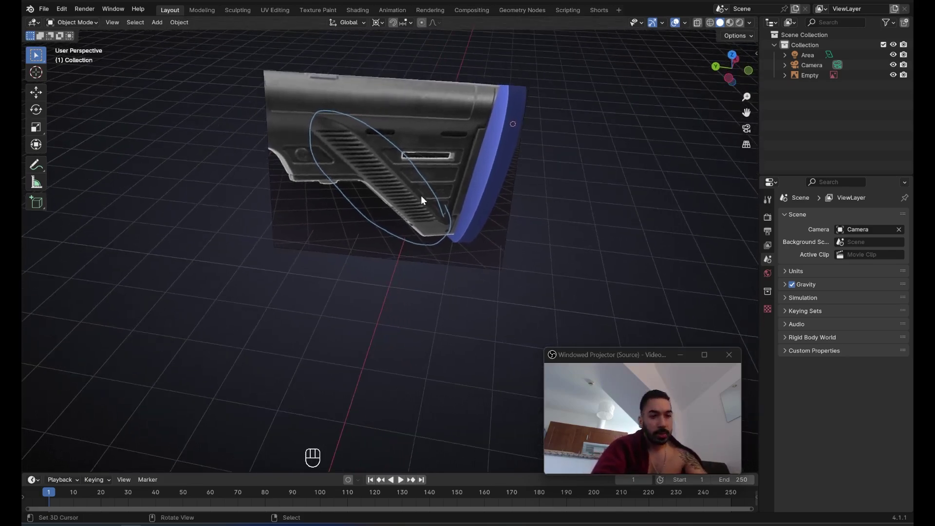
{"action": "middle_click_drag", "start_coordinate": [419, 242], "coordinate": [415, 214]}
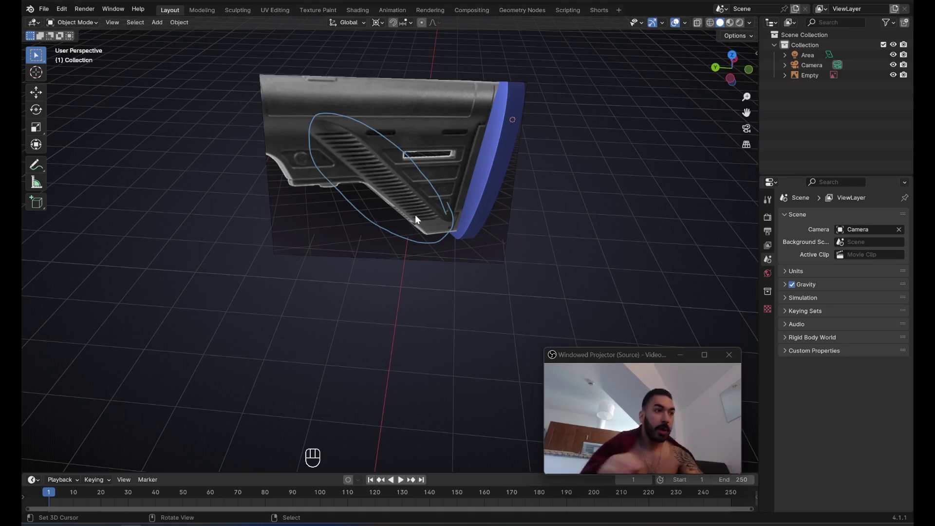
{"action": "middle_click_drag", "start_coordinate": [415, 214], "coordinate": [387, 212]}
{"action": "scroll", "coordinate": [379, 218], "scroll_direction": "down", "scroll_amount": 3}
Undo the panel's deletion, check its mesh, and delete the object again
{"action": "key", "text": "ctrl+z"}
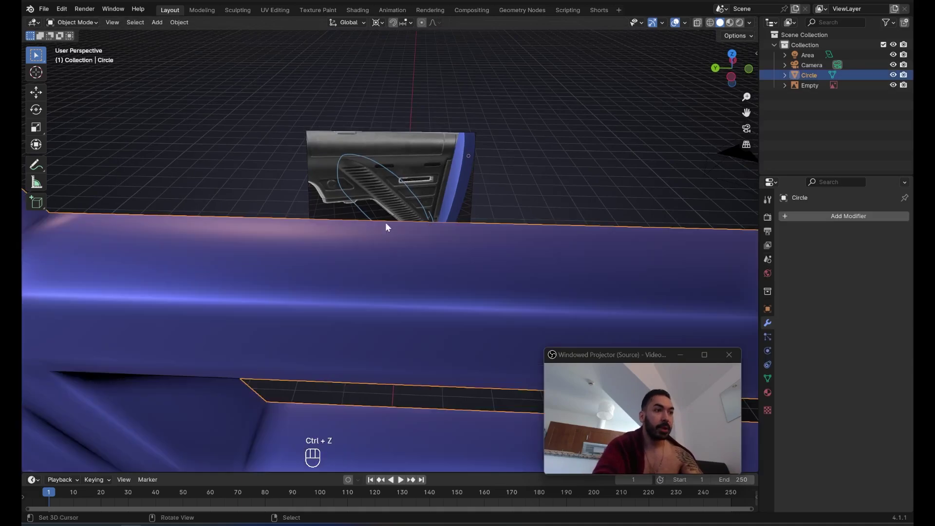
{"action": "scroll", "coordinate": [386, 223], "scroll_direction": "down", "scroll_amount": 5}
{"action": "key", "text": "Tab"}
{"action": "key", "text": "Tab"}
{"action": "scroll", "coordinate": [339, 202], "scroll_direction": "up", "scroll_amount": 2}
{"action": "key", "text": "x"}
{"action": "left_click", "coordinate": [340, 201]}
{"action": "scroll", "coordinate": [366, 207], "scroll_direction": "up", "scroll_amount": 4}
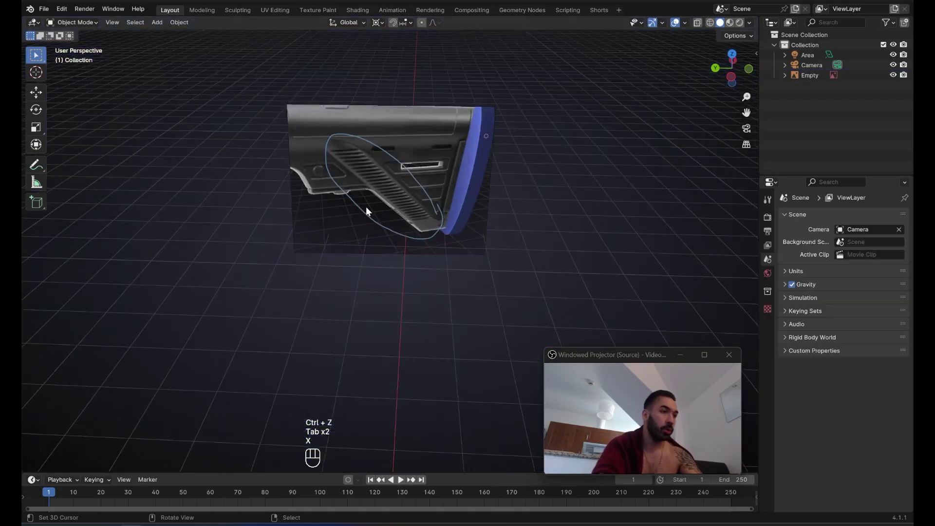
Select the stock reference image and study it from several angles and distances
{"action": "middle_click_drag", "start_coordinate": [367, 207], "coordinate": [376, 163]}
{"action": "right_click", "coordinate": [359, 179]}
{"action": "scroll", "coordinate": [397, 200], "scroll_direction": "down", "scroll_amount": 5}
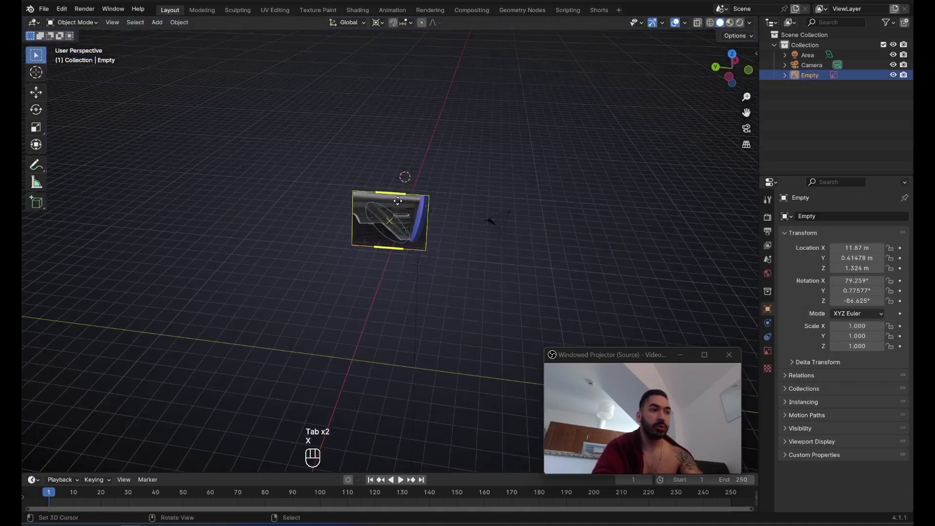
{"action": "scroll", "coordinate": [398, 201], "scroll_direction": "up", "scroll_amount": 6}
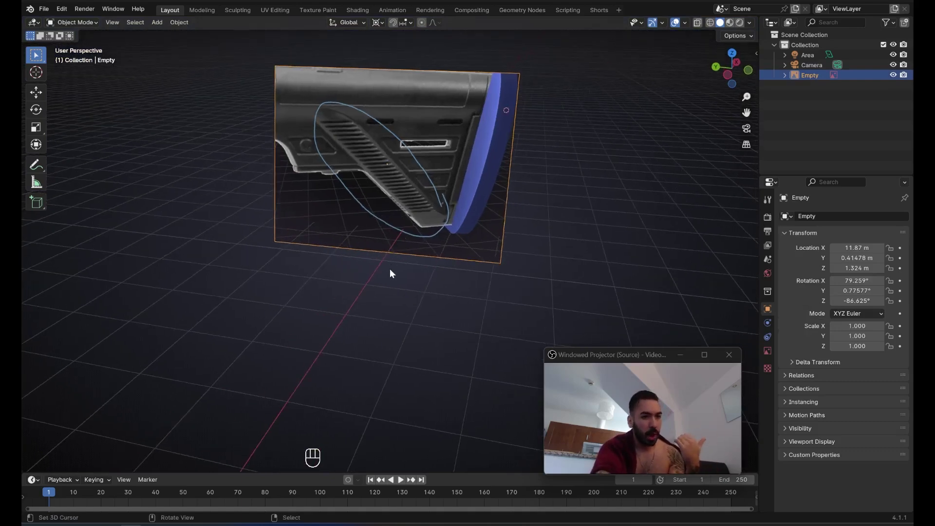
{"action": "scroll", "coordinate": [443, 233], "scroll_direction": "down", "scroll_amount": 3}
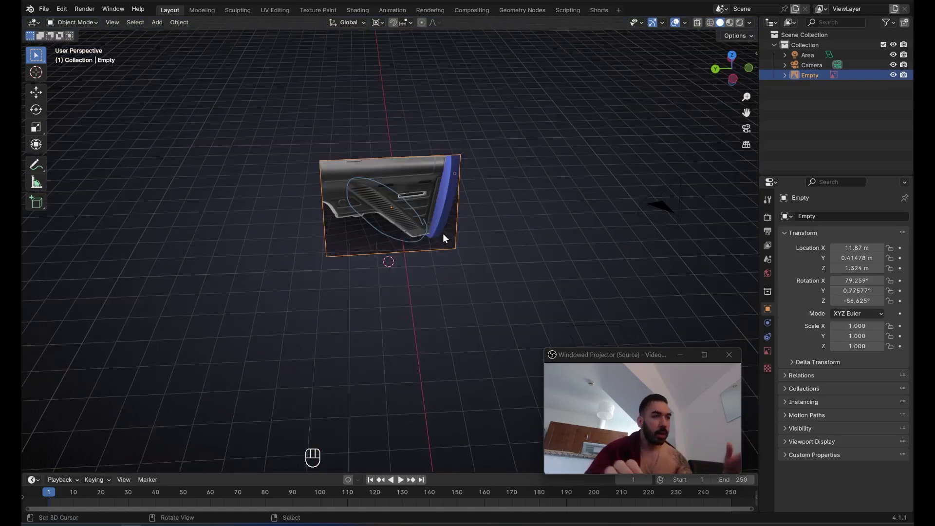
{"action": "mouse_move", "coordinate": [411, 251]}
{"action": "middle_mouse_down"}
{"action": "mouse_move", "coordinate": [392, 253]}
{"action": "mouse_move", "coordinate": [378, 270]}
{"action": "mouse_move", "coordinate": [411, 273]}
{"action": "mouse_move", "coordinate": [367, 248]}
{"action": "mouse_move", "coordinate": [402, 237]}
{"action": "middle_mouse_up"}
{"action": "scroll", "coordinate": [370, 247], "scroll_direction": "up", "scroll_amount": 3}
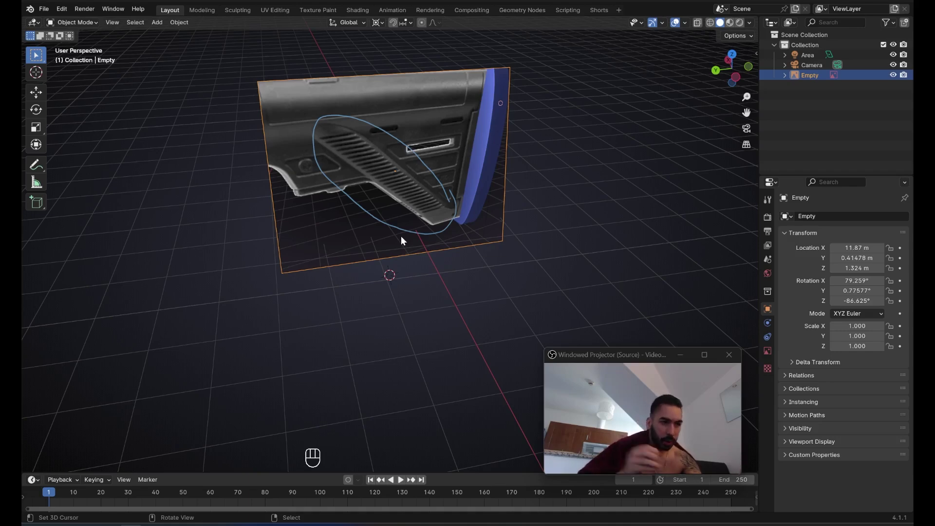
{"action": "middle_click_drag", "start_coordinate": [282, 198], "coordinate": [349, 237]}
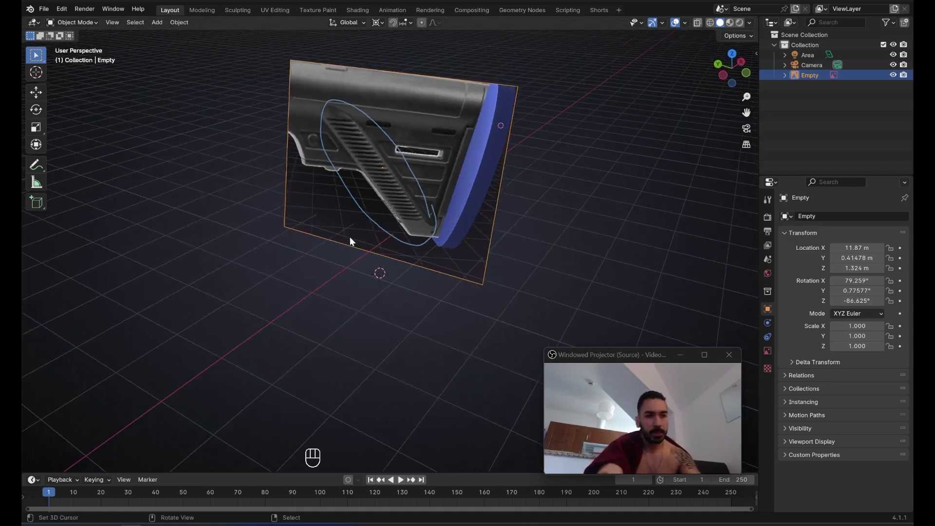